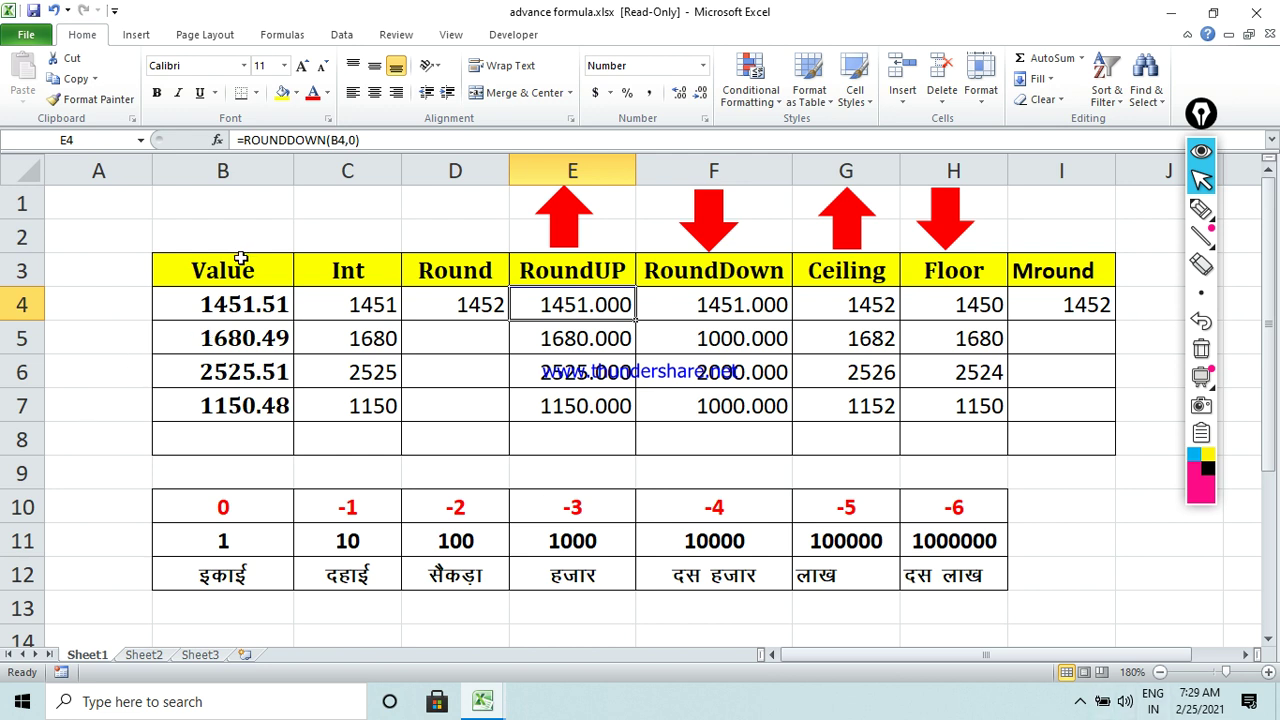
Mark 1451.51 in B4 and 1680.49 in B5 with pink highlighter strokes.
left_click(1201, 208)
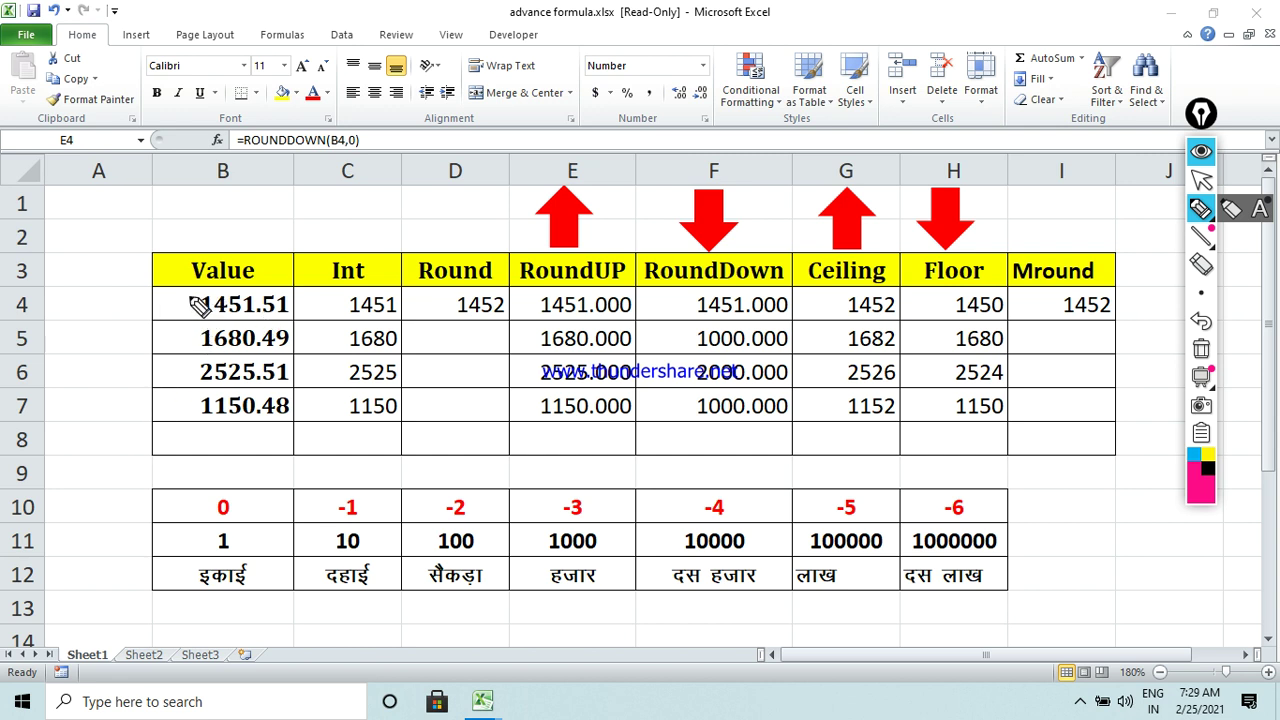
left_click_drag(188, 315, 290, 315)
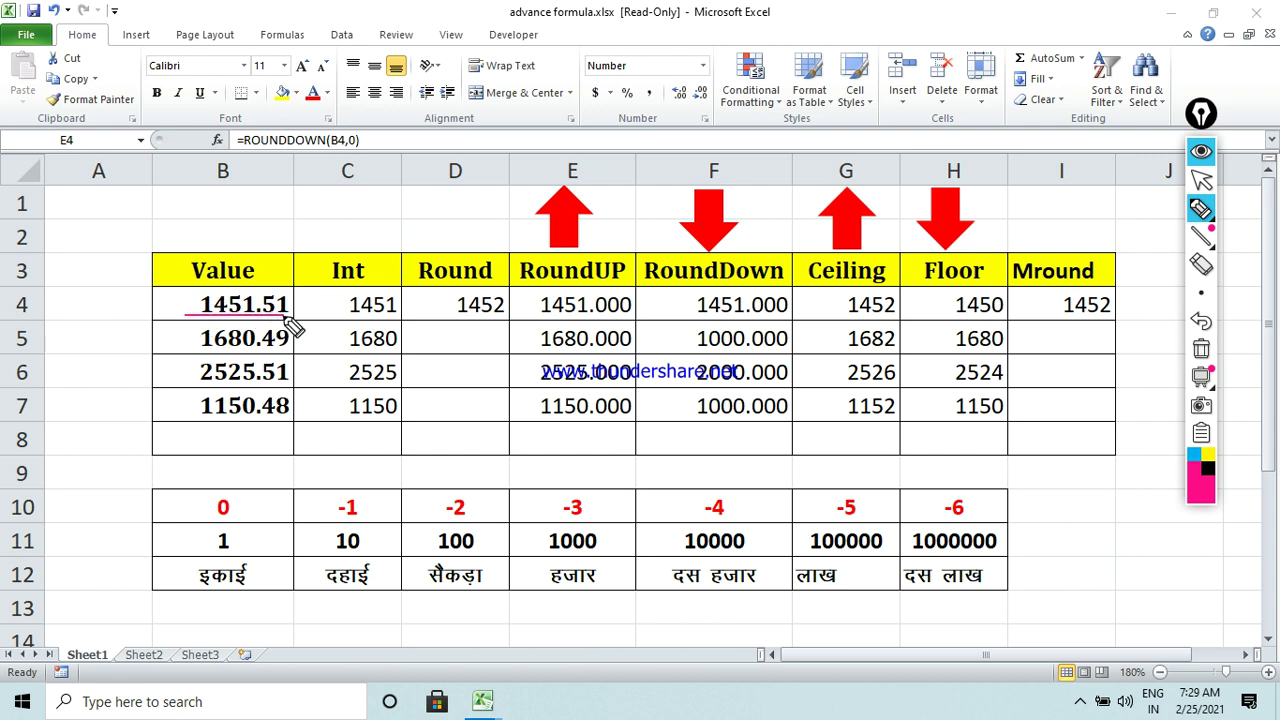
left_click_drag(200, 354, 270, 354)
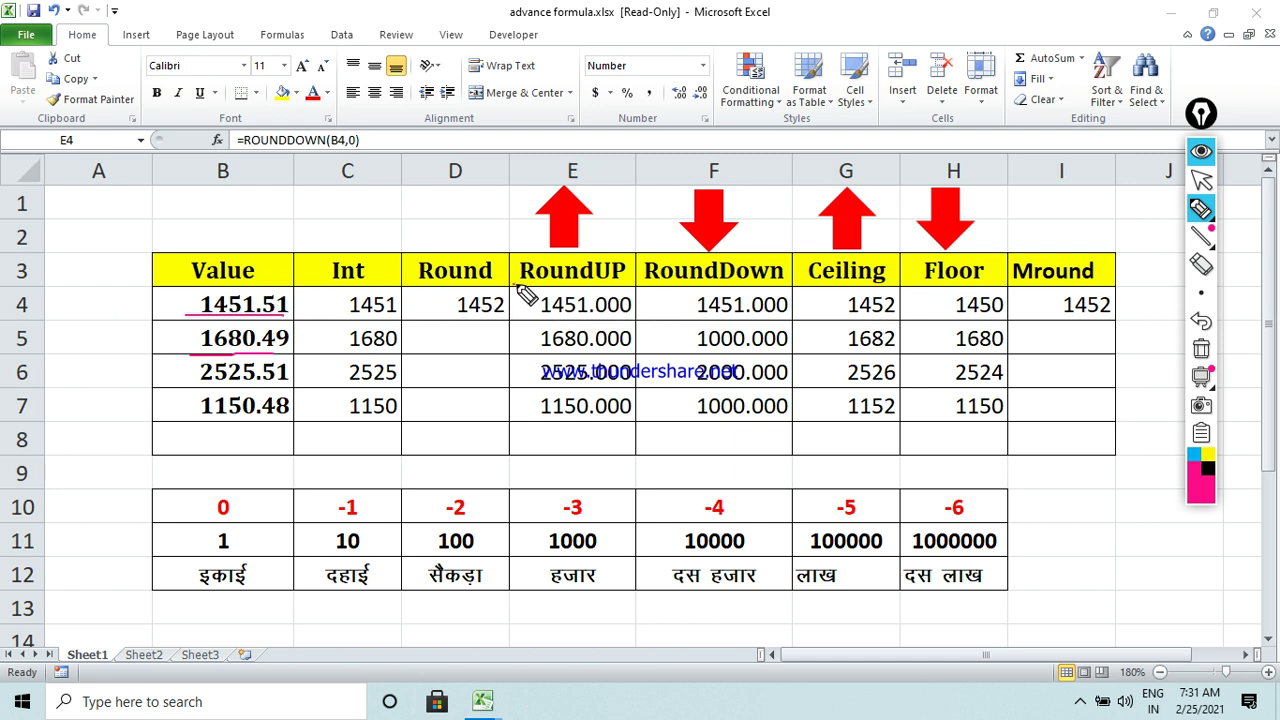
Underline RoundUP and tick 1451.51, erase those marks, then underline Ceiling and Floor in red.
left_click_drag(519, 286, 786, 289)
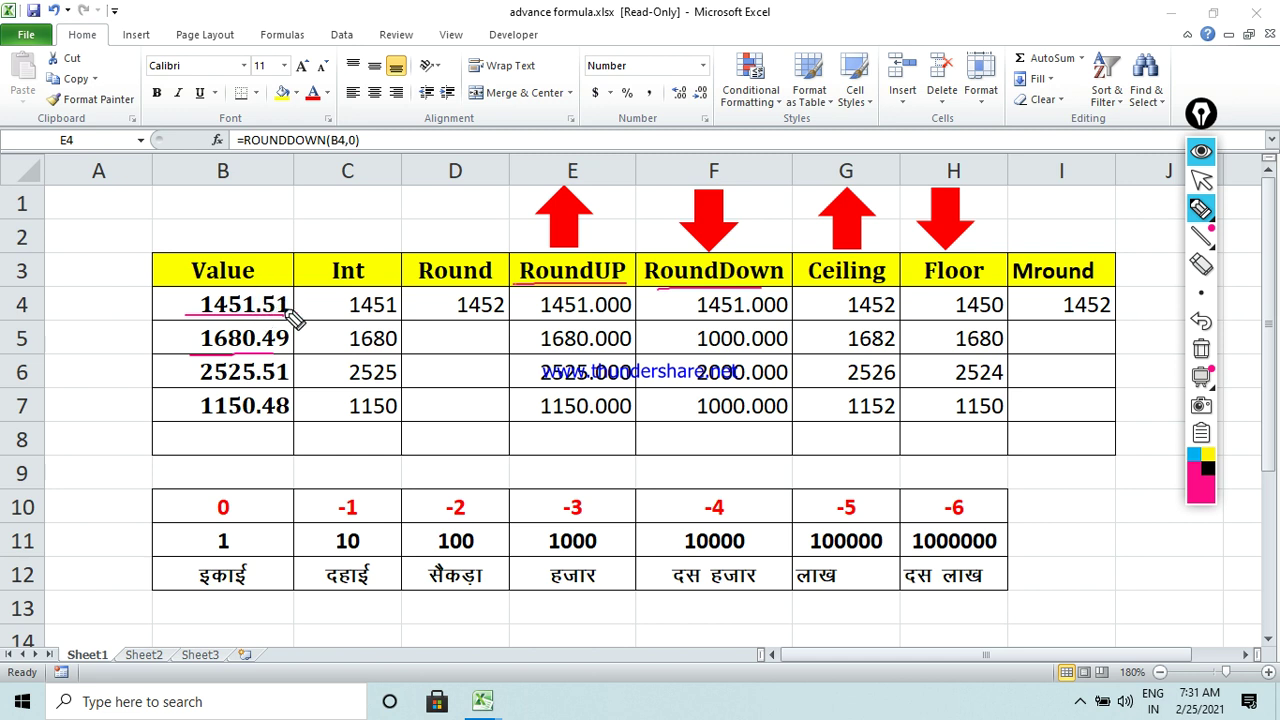
left_click_drag(274, 310, 288, 292)
left_click(1192, 350)
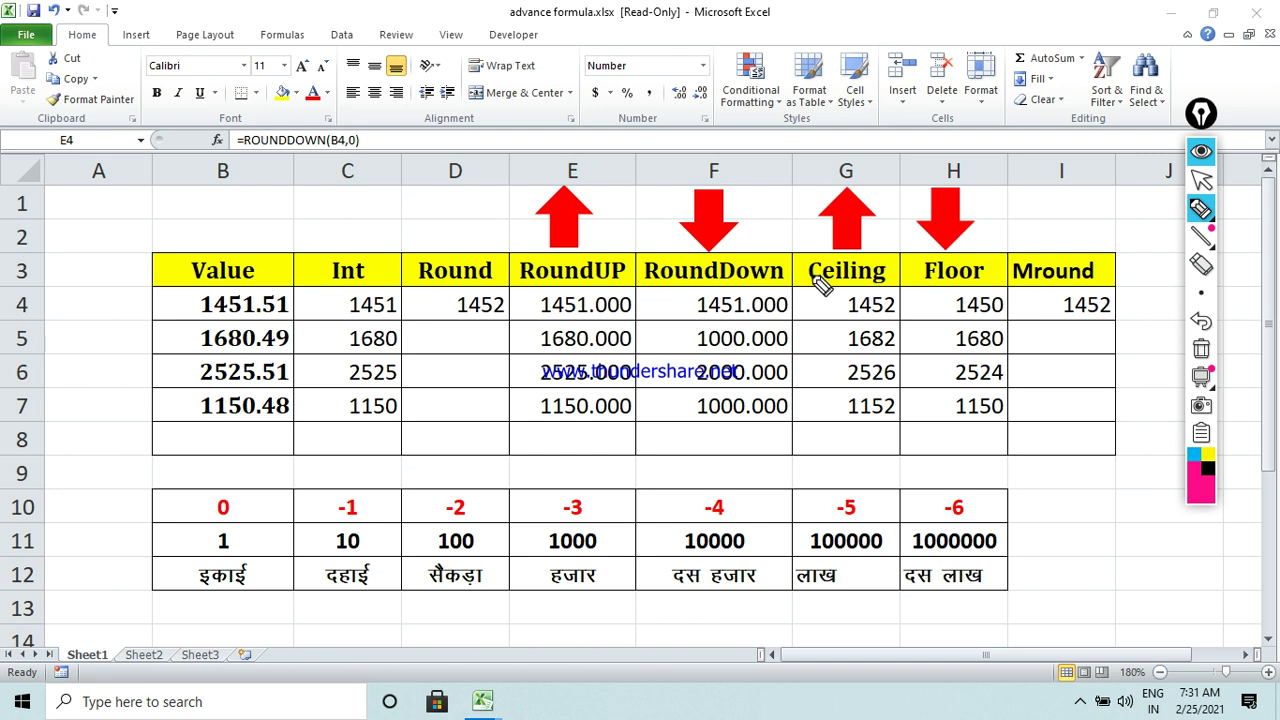
left_click_drag(810, 285, 886, 284)
left_click_drag(915, 287, 984, 287)
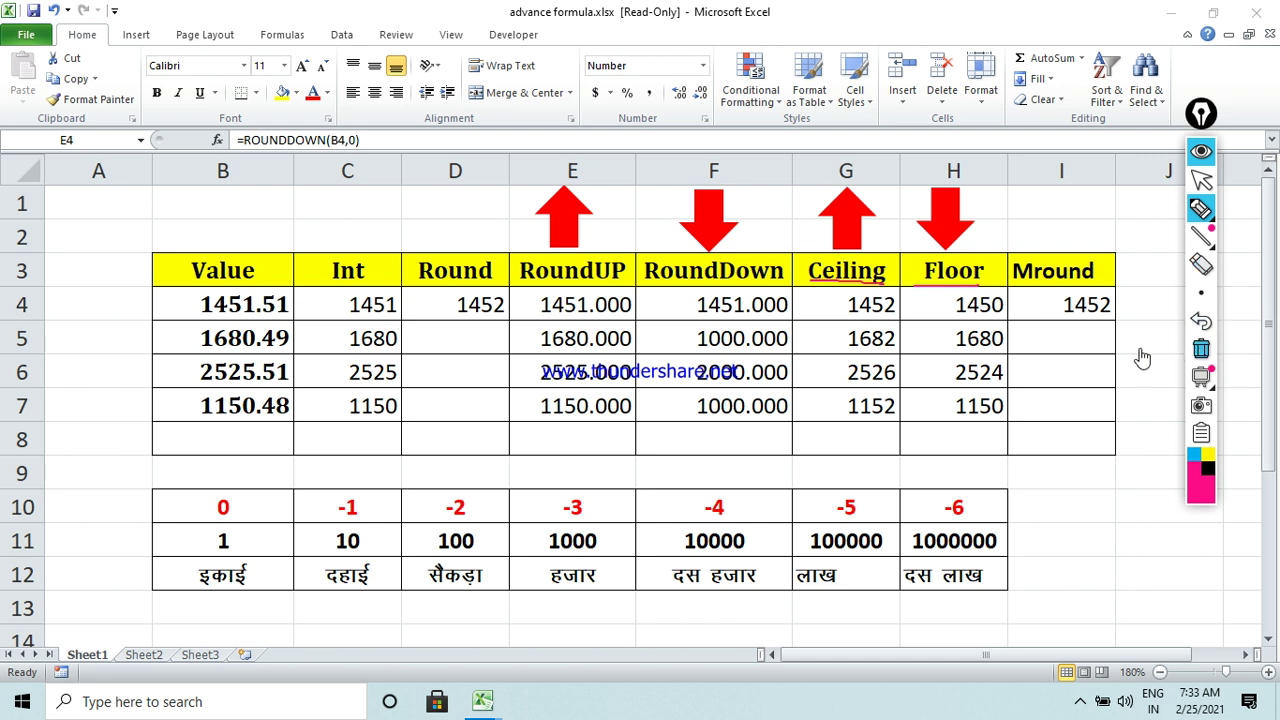
Underline Mround and the row 12 labels इकाई, दहाई, सैकड़ा, हजार, then erase all marks.
left_click_drag(1020, 291, 1132, 291)
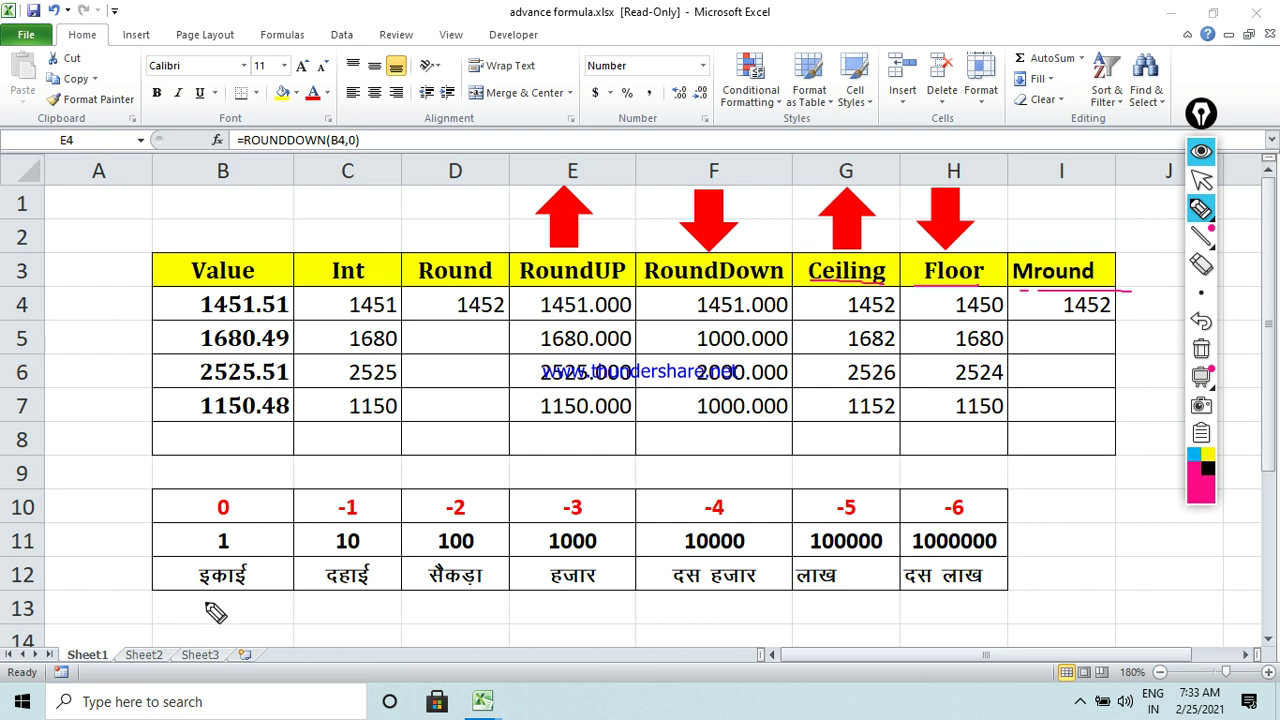
left_click_drag(197, 597, 241, 597)
left_click_drag(312, 593, 365, 593)
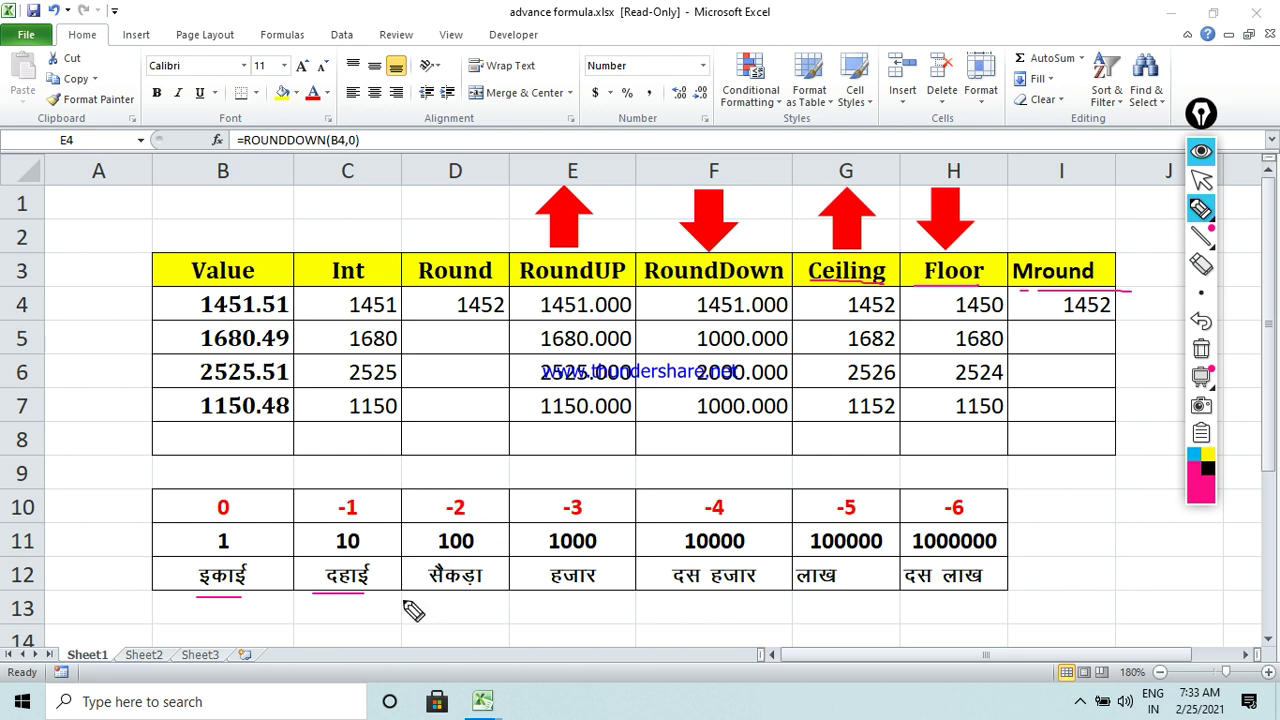
left_click_drag(412, 602, 488, 603)
left_click_drag(533, 596, 970, 597)
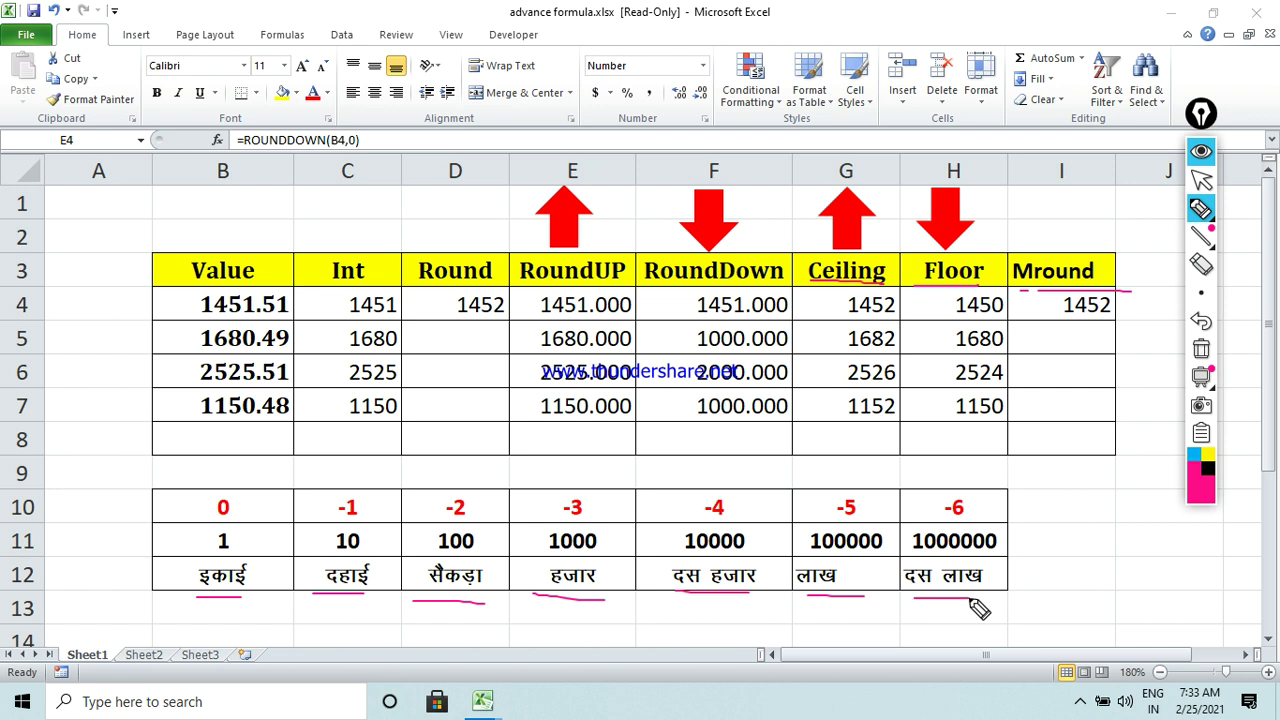
left_click(1201, 348)
Delete the results in C4:C7 and D4:I8, keeping only the four values and headers.
left_click(1201, 179)
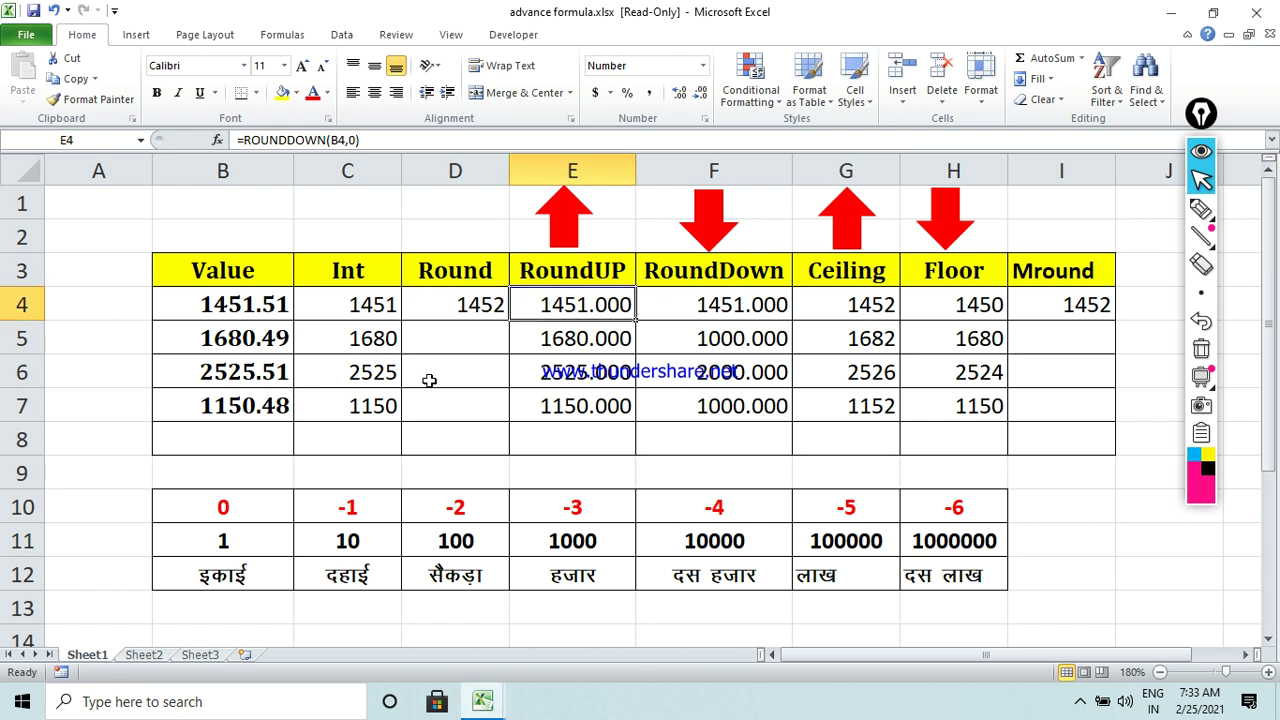
left_click(490, 316)
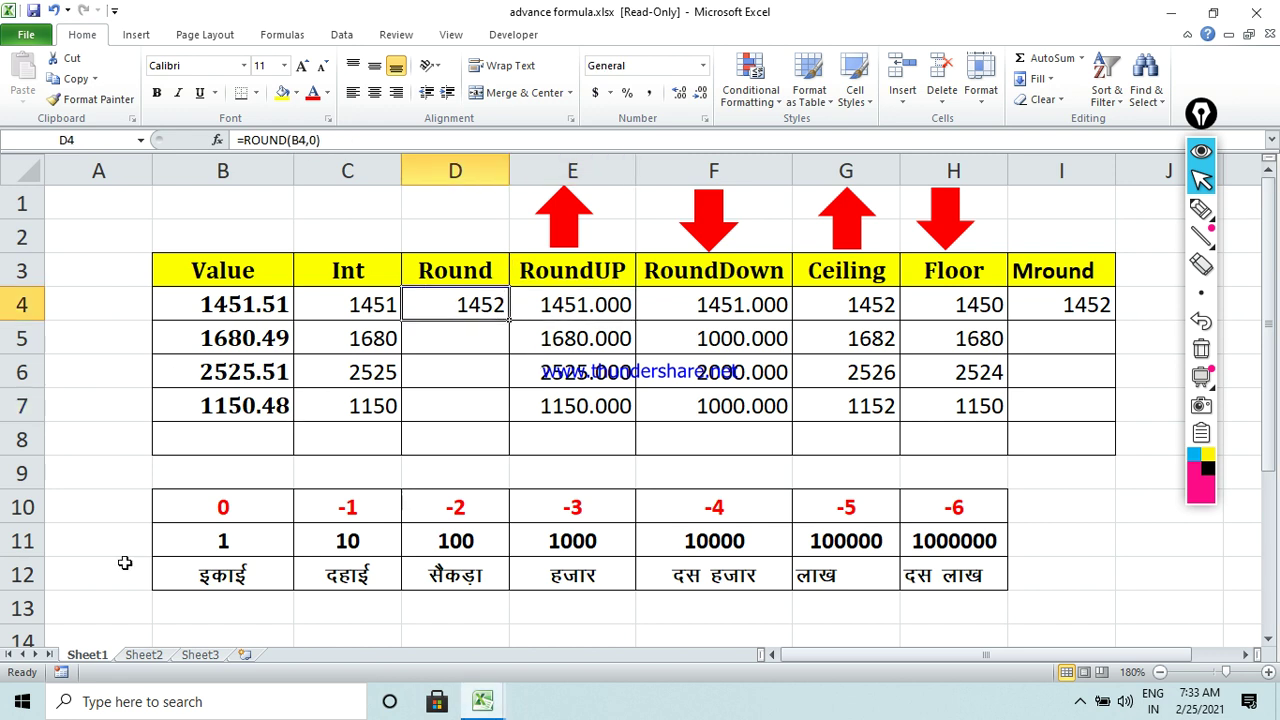
left_click_drag(340, 305, 353, 406)
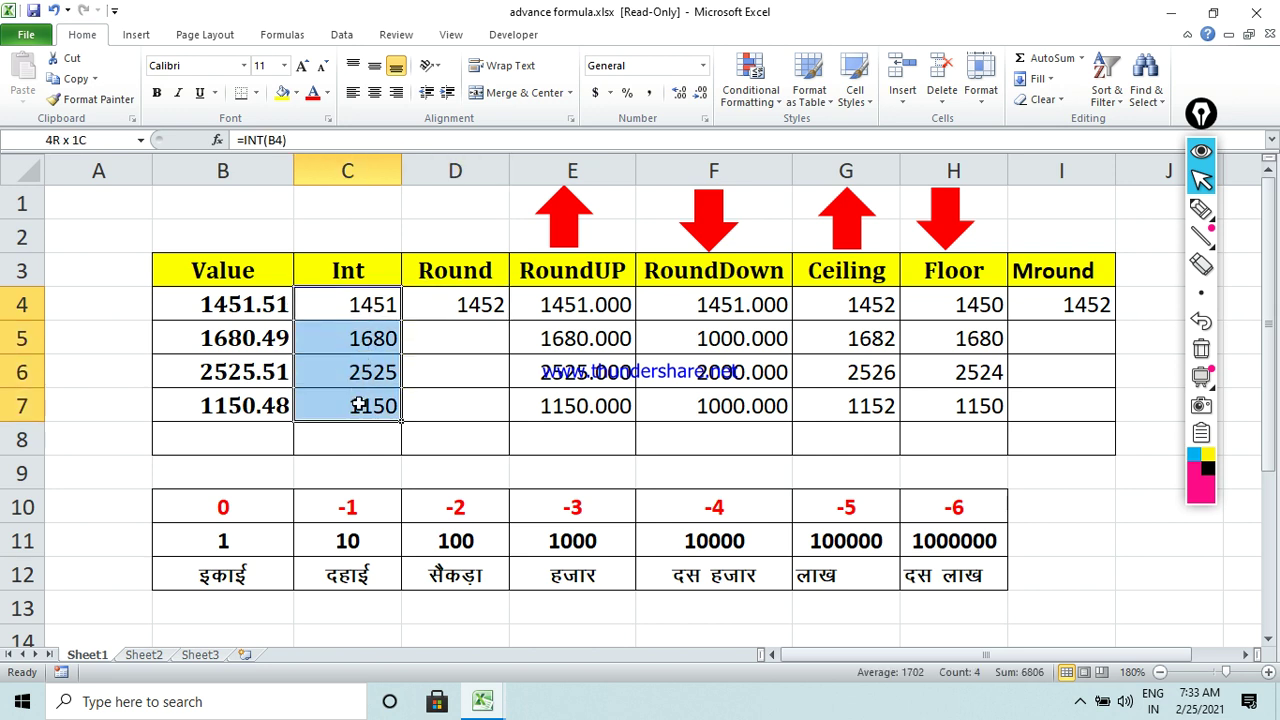
key("Delete")
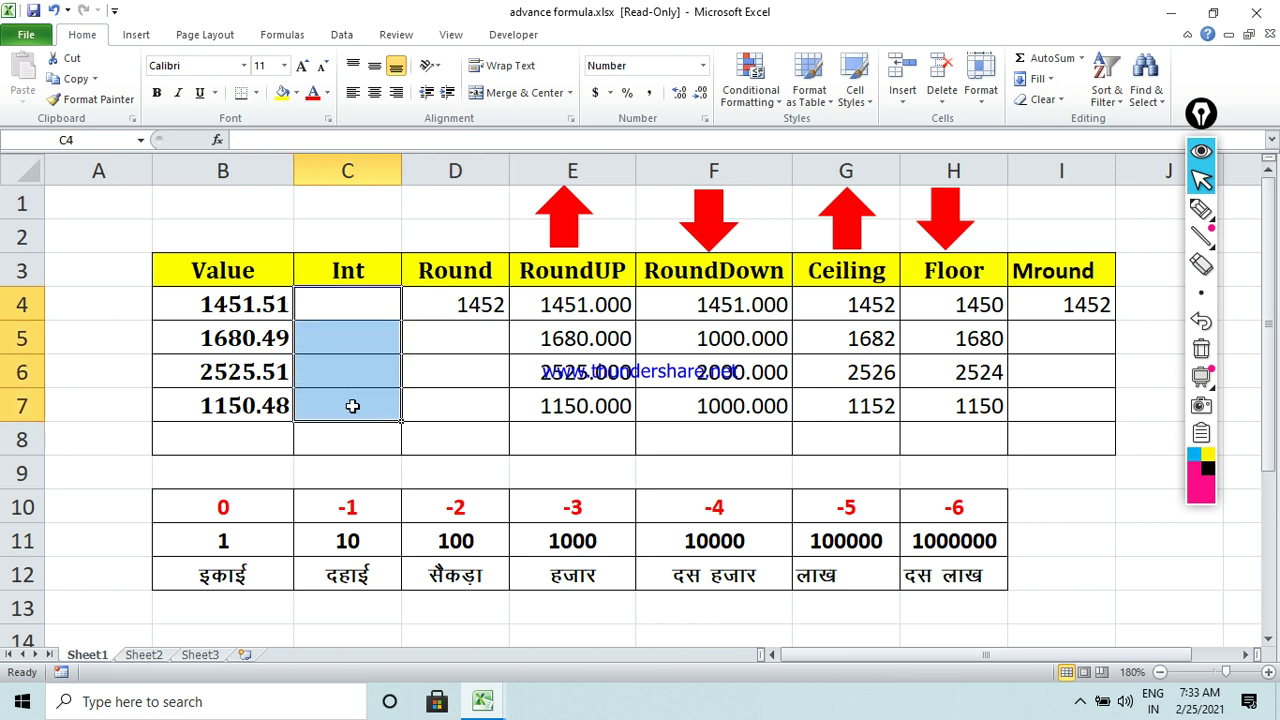
left_click_drag(470, 297, 1054, 430)
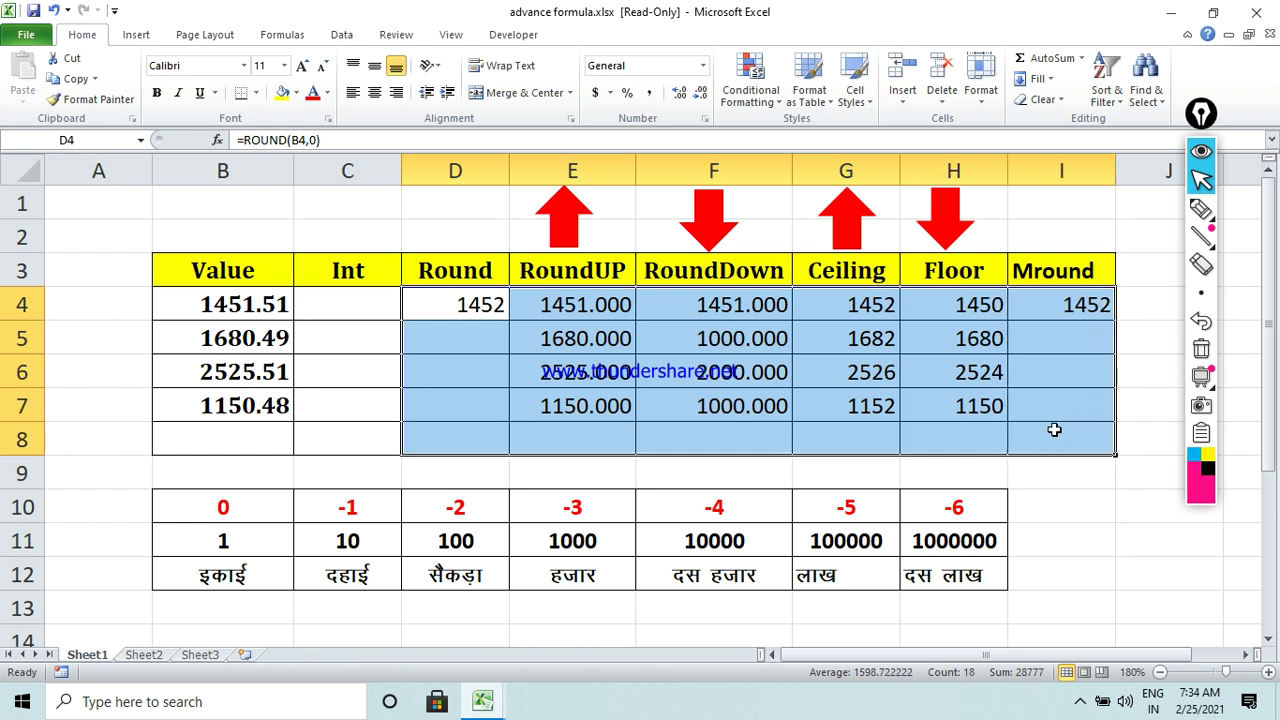
key("Delete")
left_click(371, 309)
Enter =INT(B4) in C4 and fill it down to C7, giving 1451, 1680, 2525, 1150.
key("BackSpace")
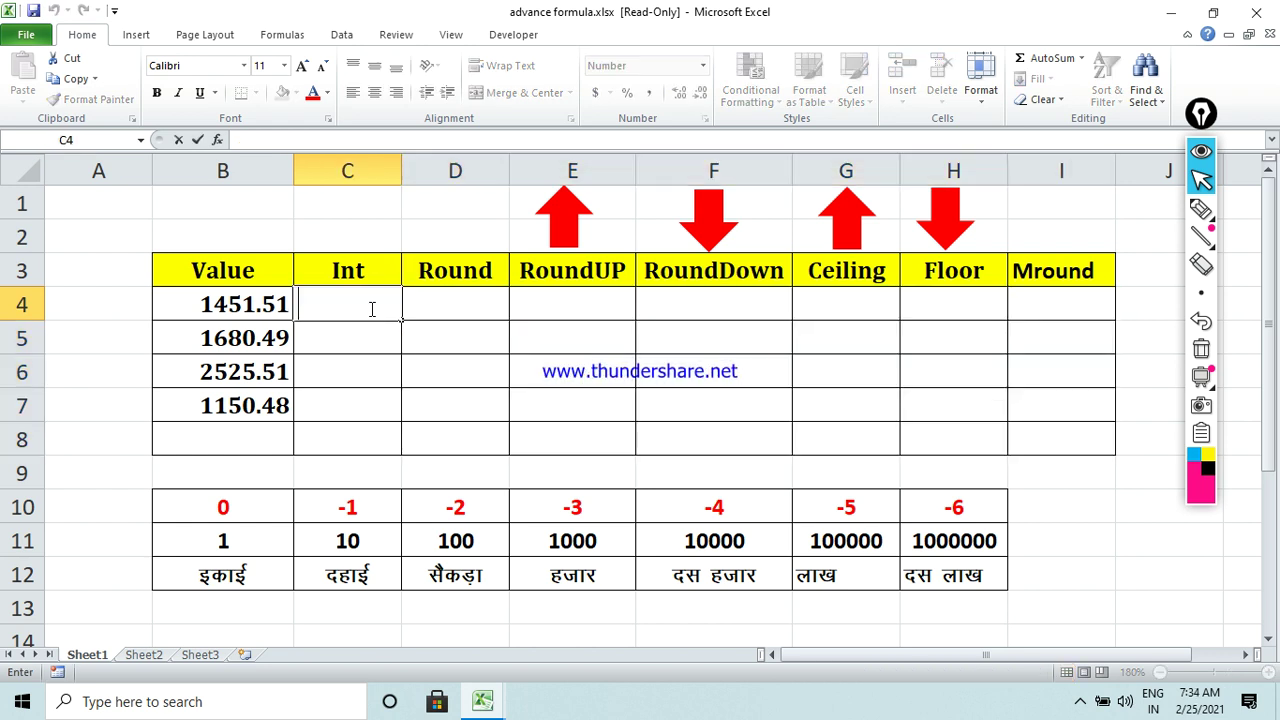
type("=")
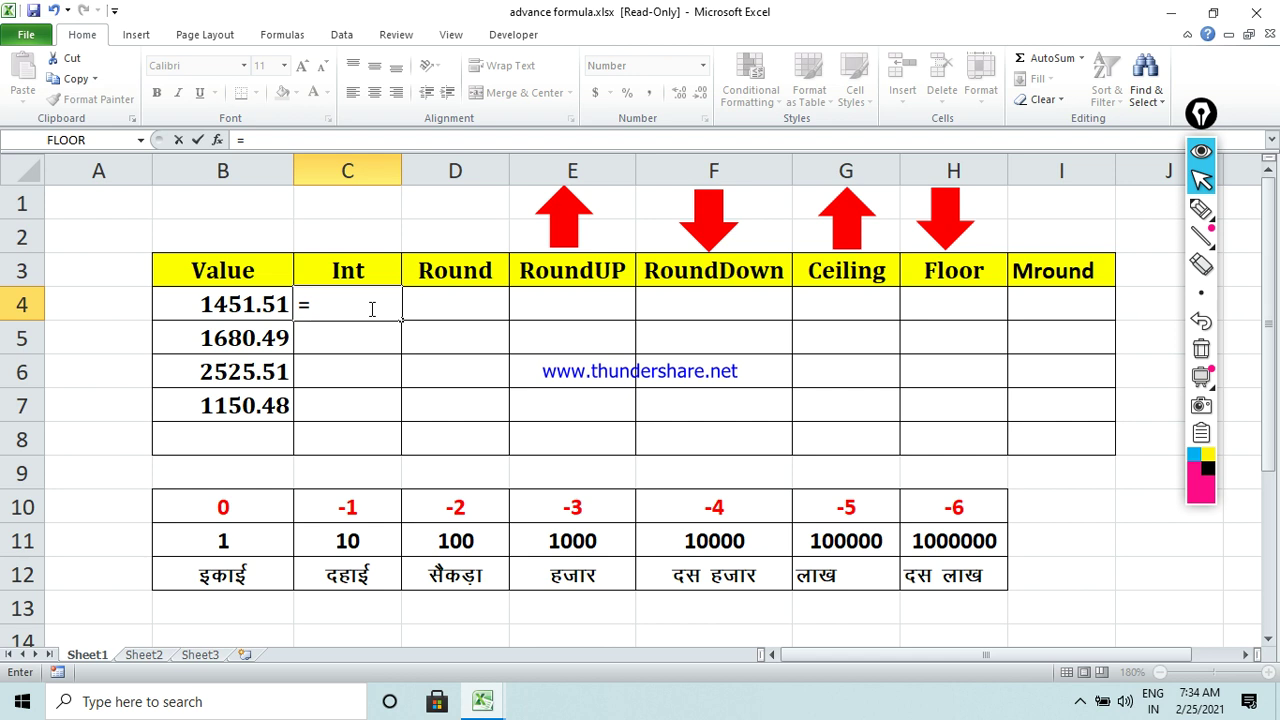
type("in")
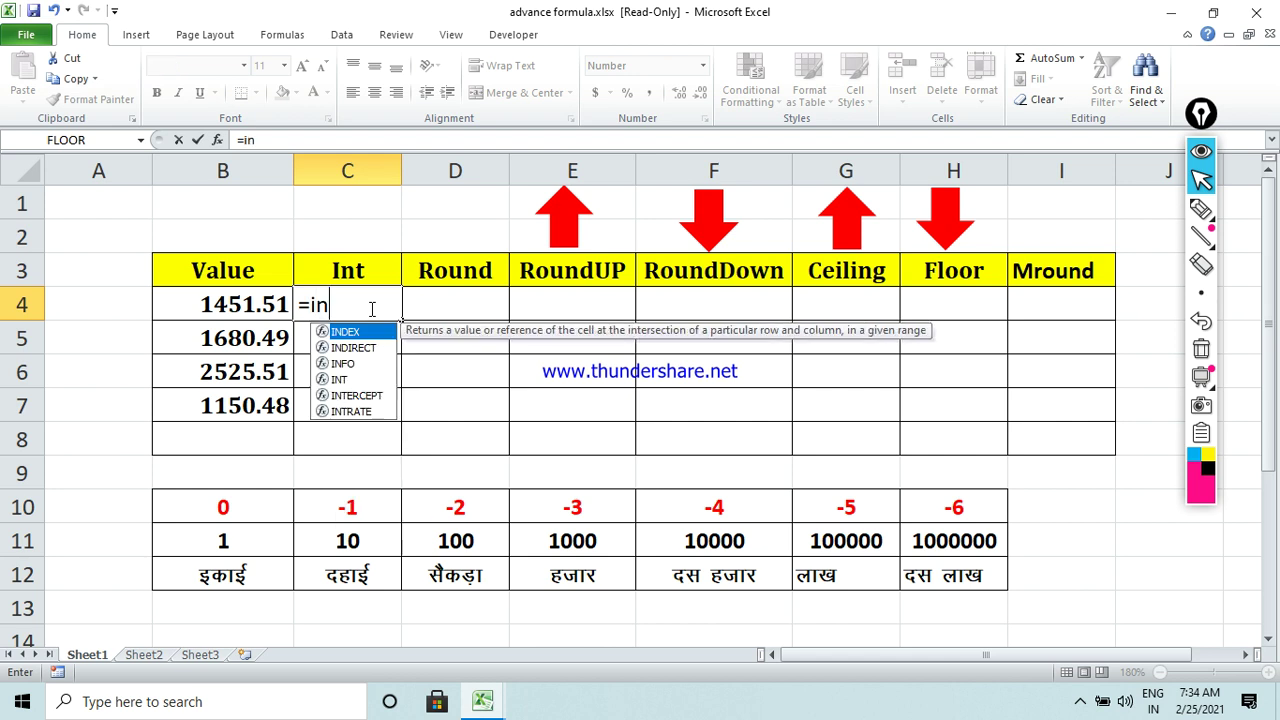
type("t")
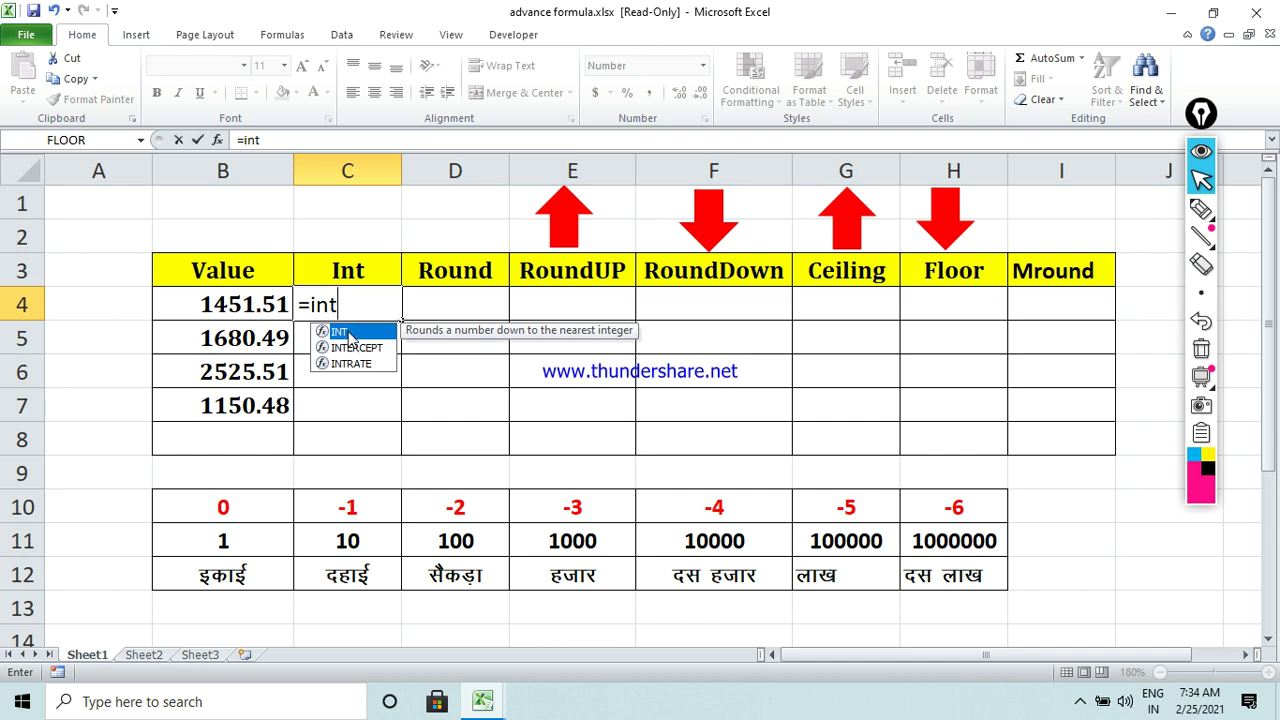
double_click(350, 340)
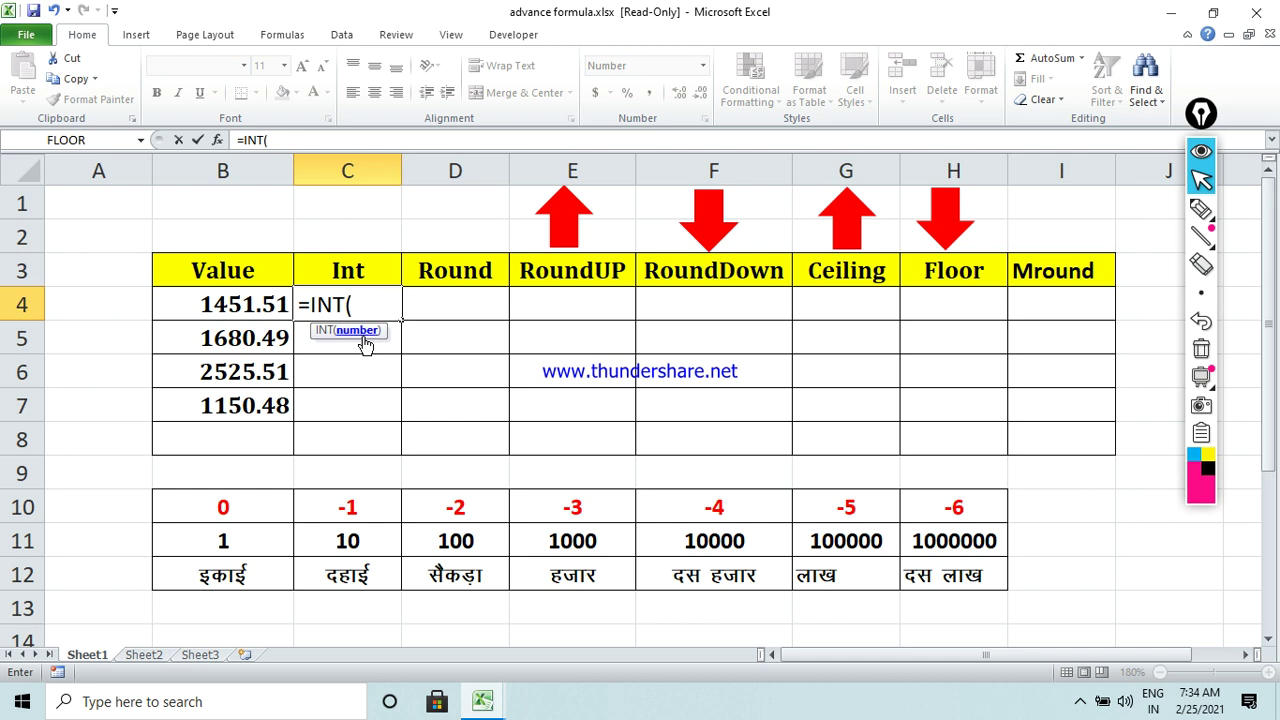
left_click(241, 305)
type(")")
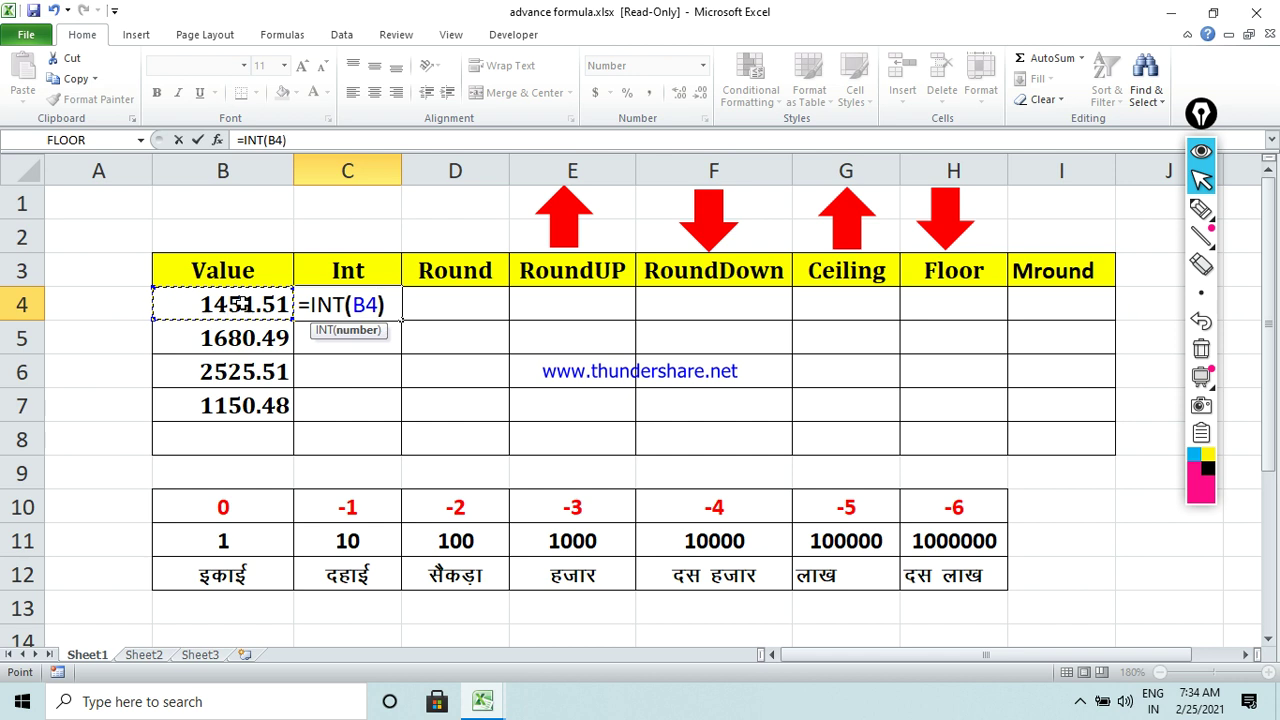
key("Return")
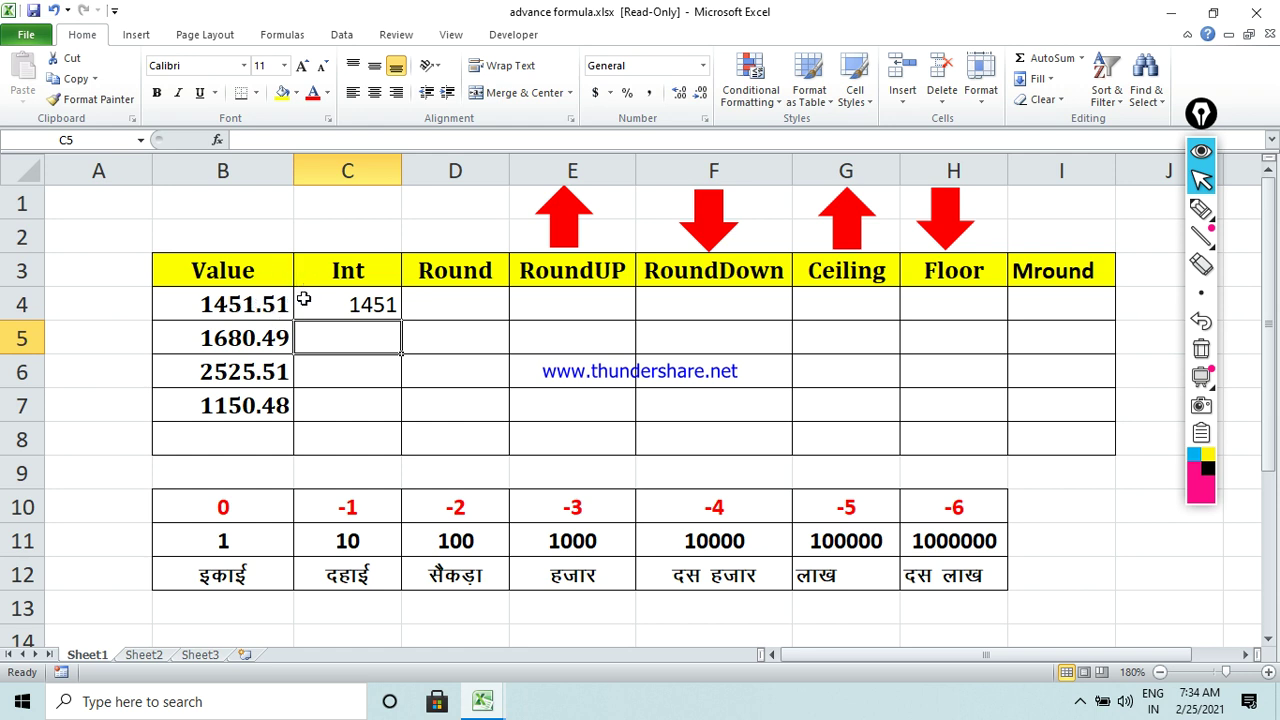
left_click(354, 305)
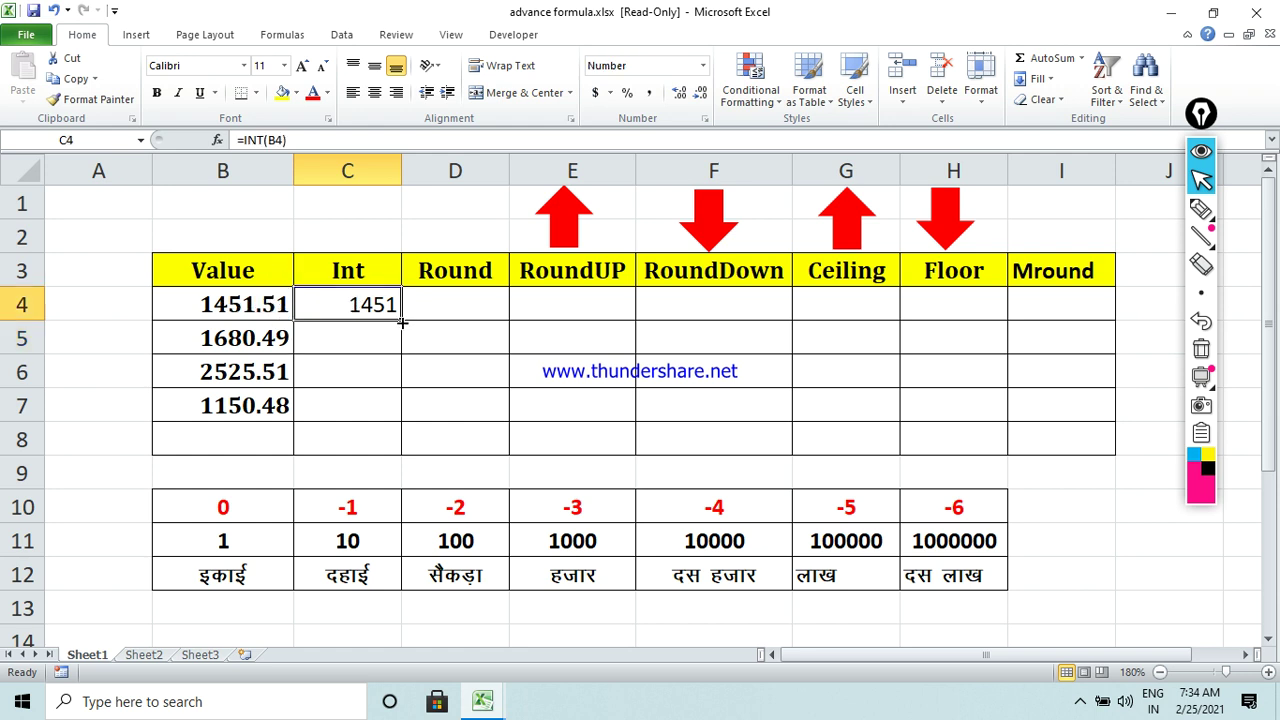
left_click_drag(402, 322, 384, 418)
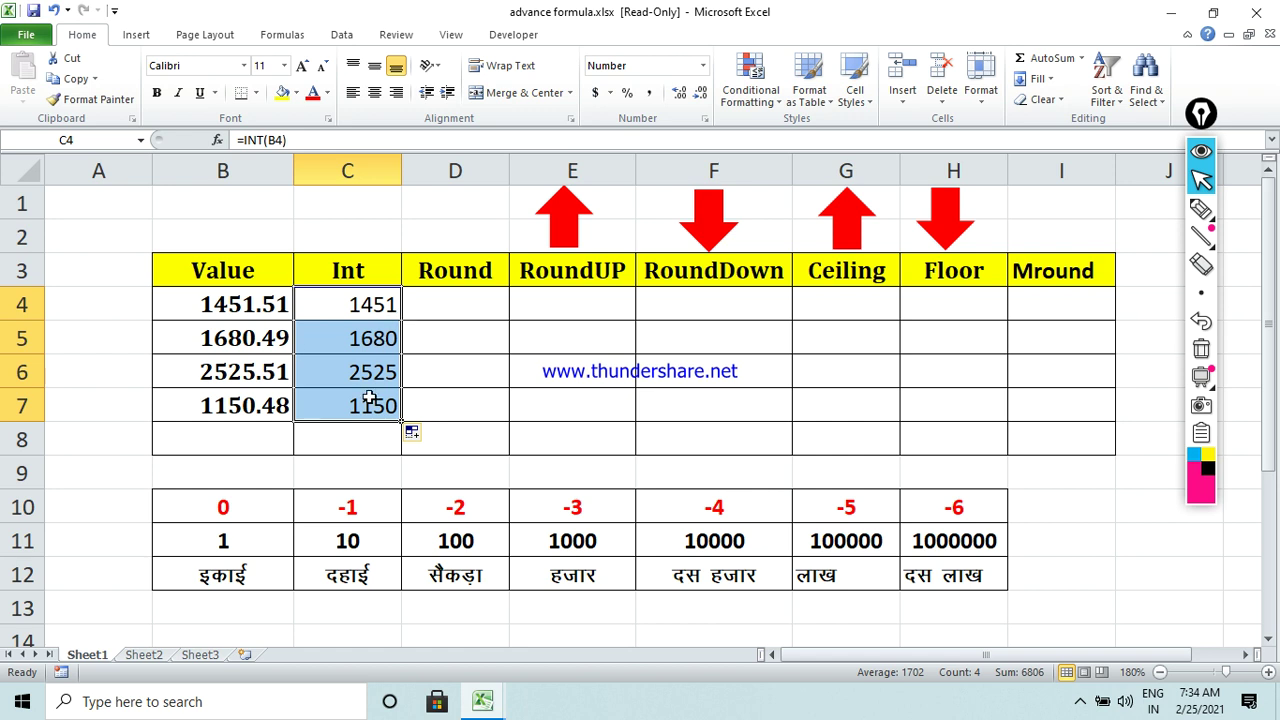
left_click(453, 313)
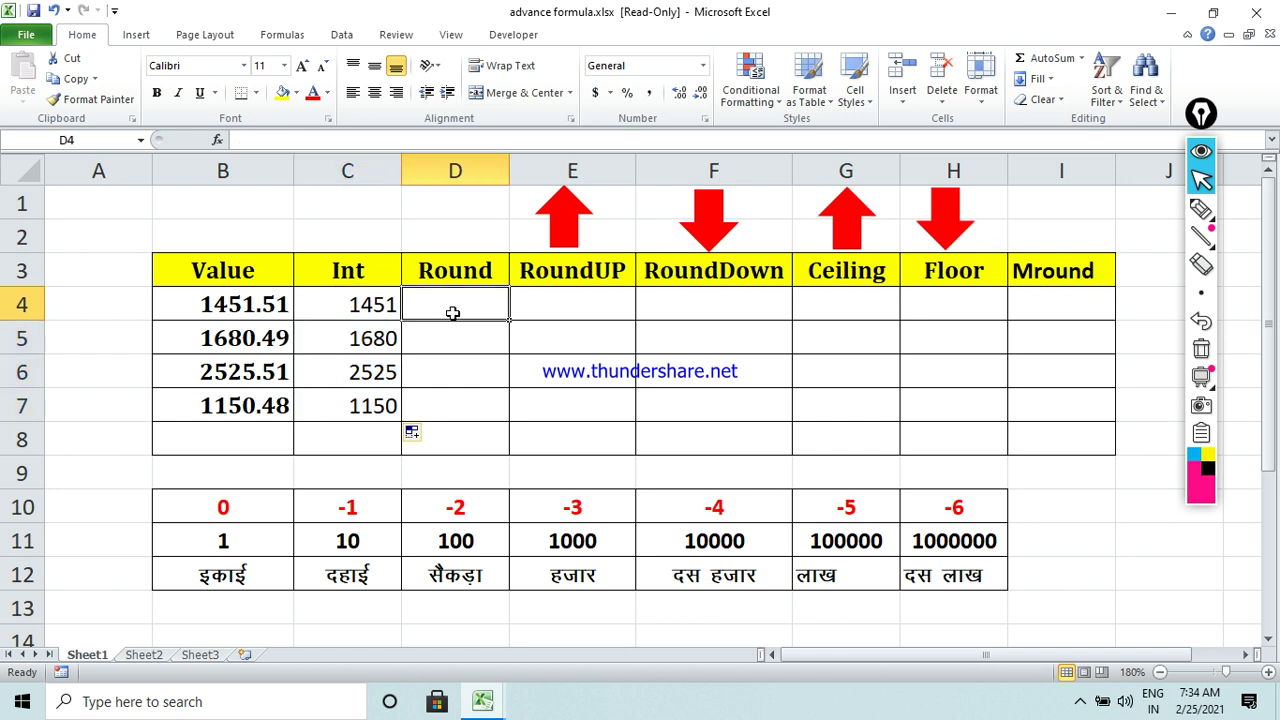
Enter =ROUND(B4,0) in D4 so 1451.51 rounds to 1452.00.
type("=rou")
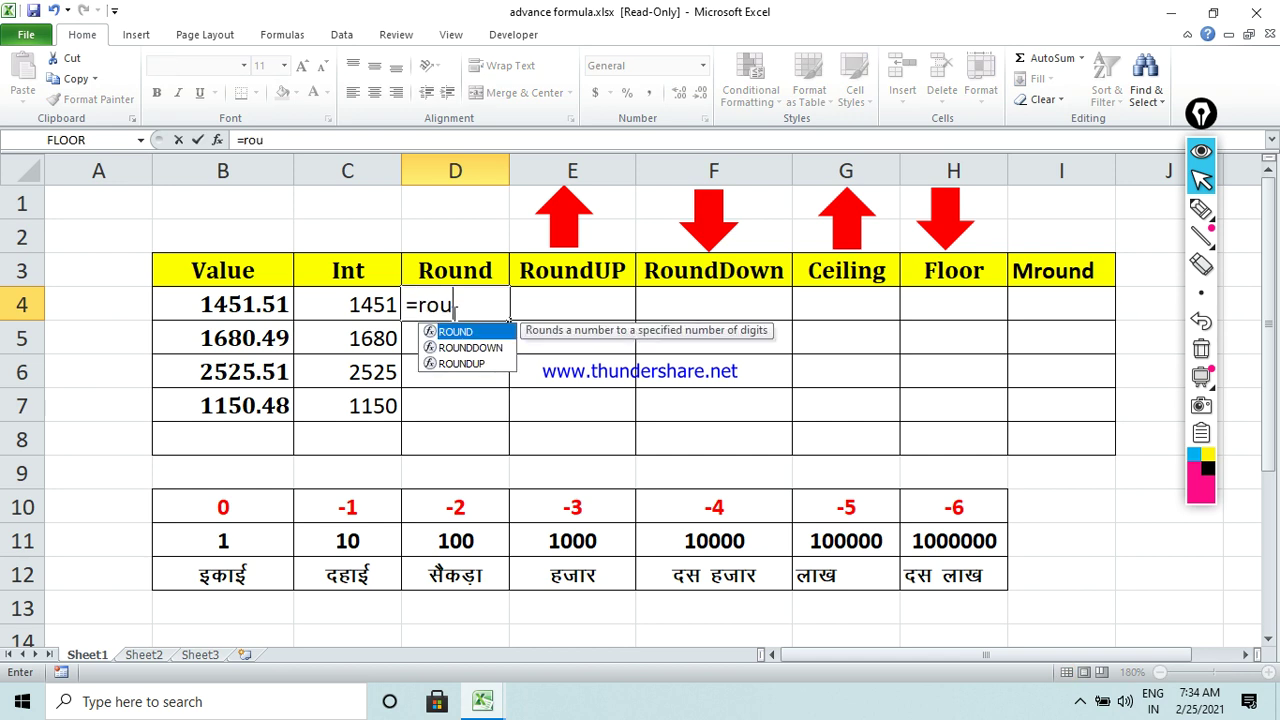
double_click(455, 331)
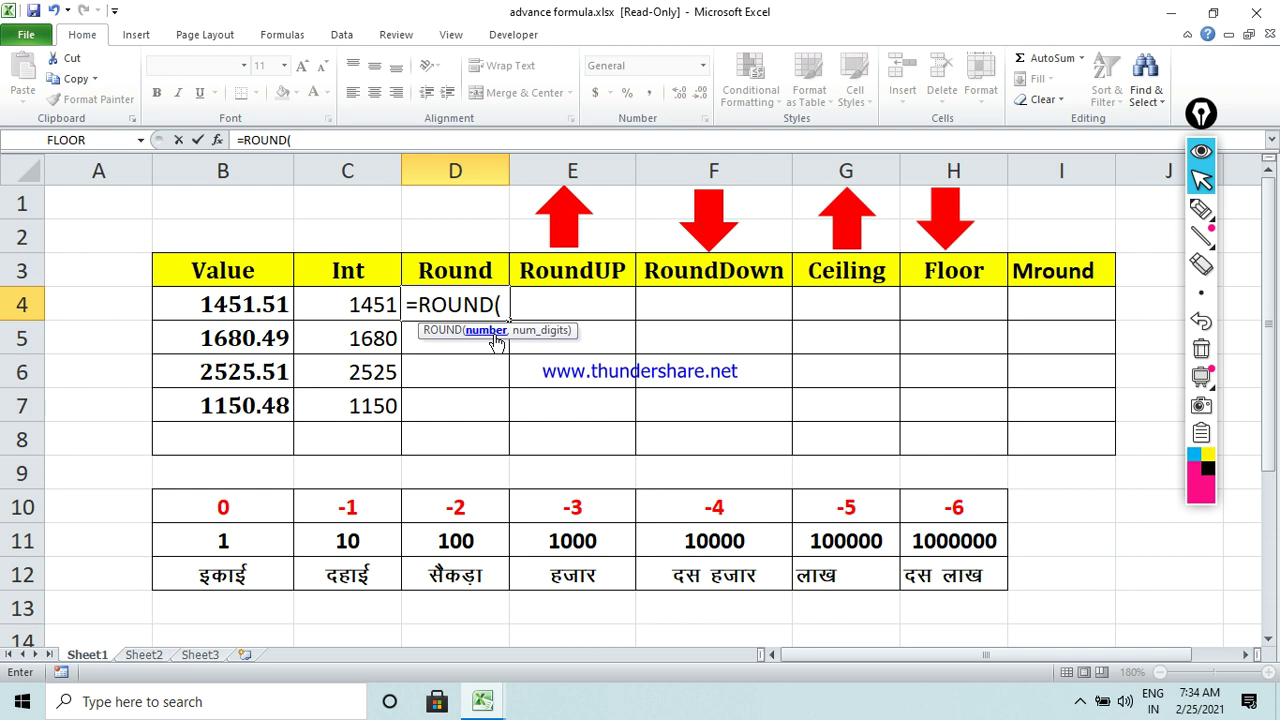
left_click(267, 310)
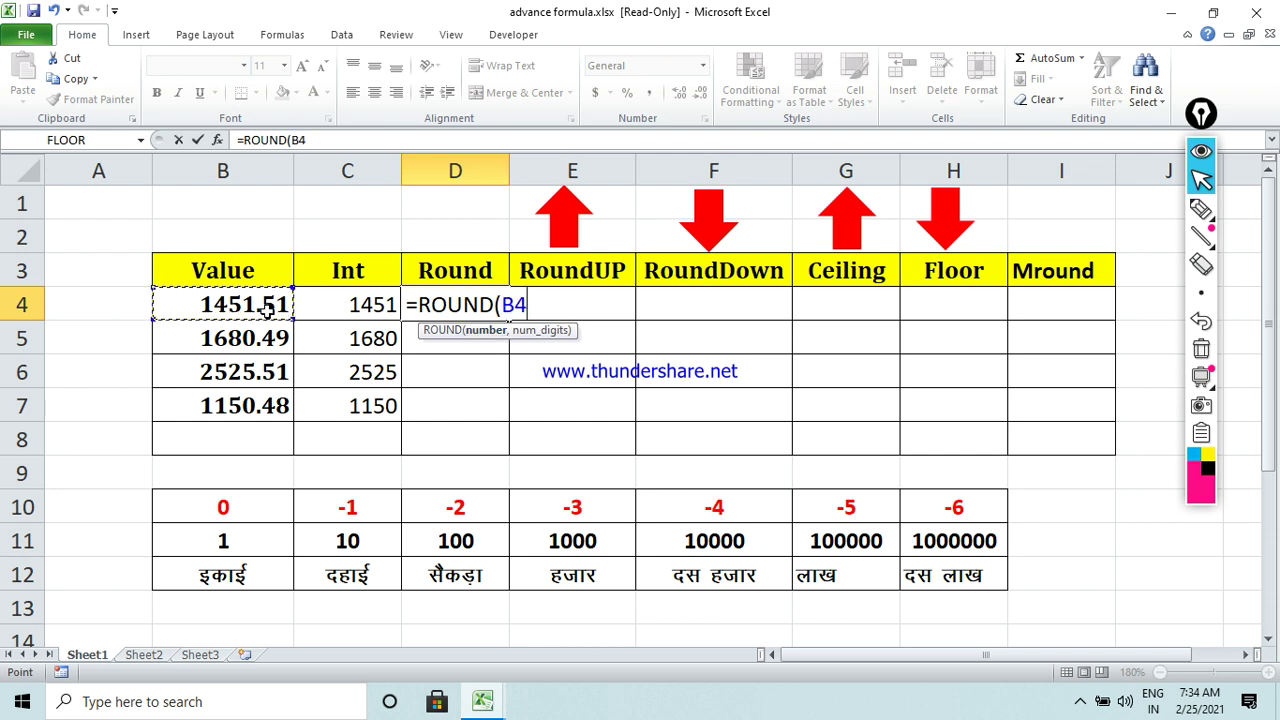
type(",0")
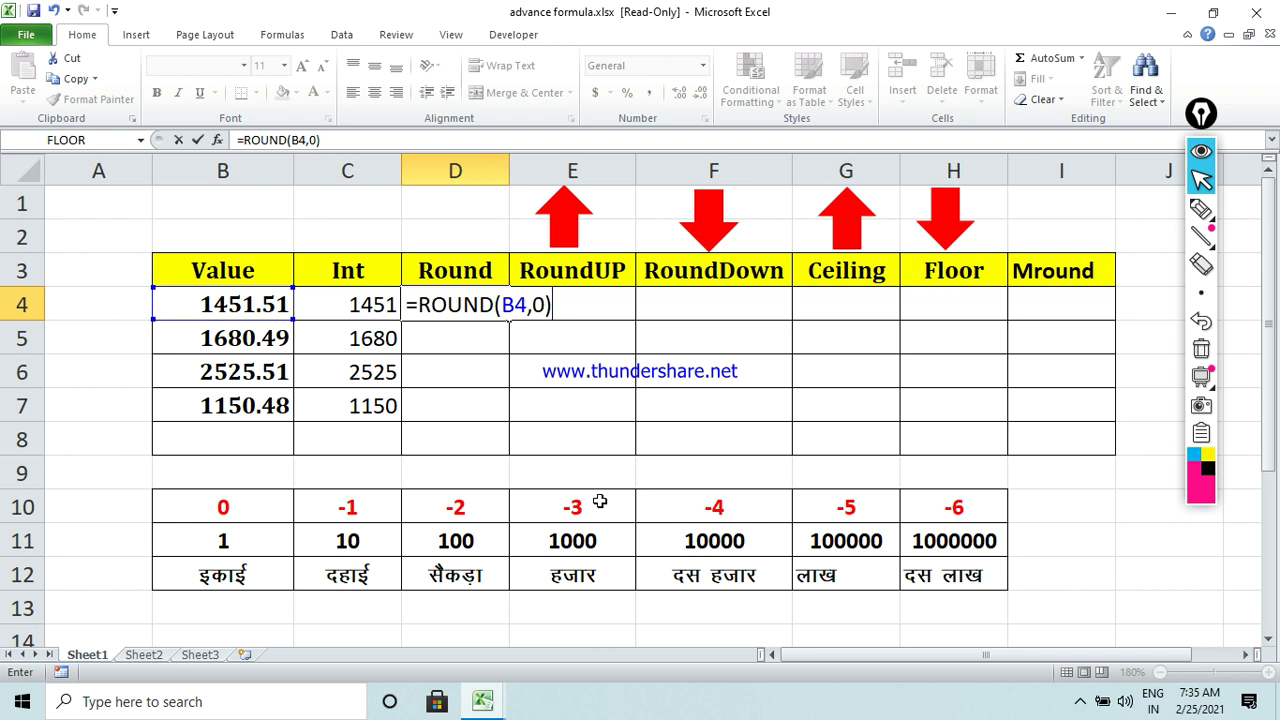
key("Return")
double_click(479, 305)
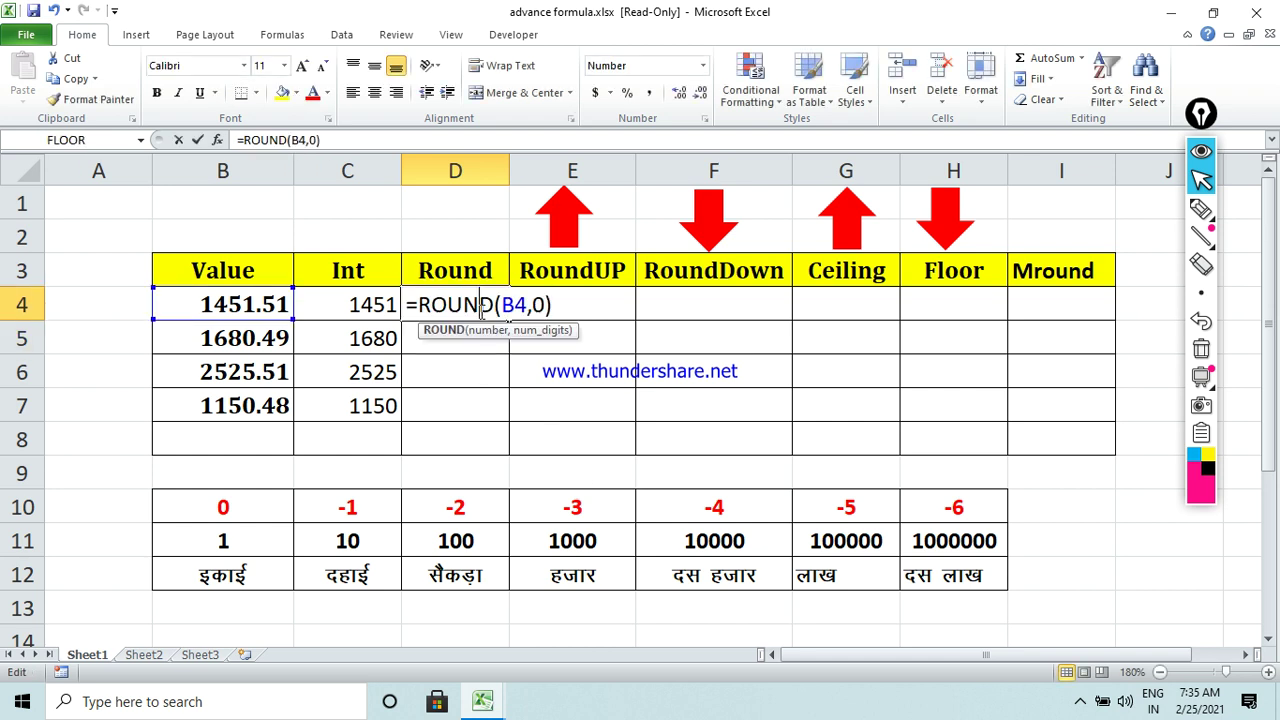
key("Return")
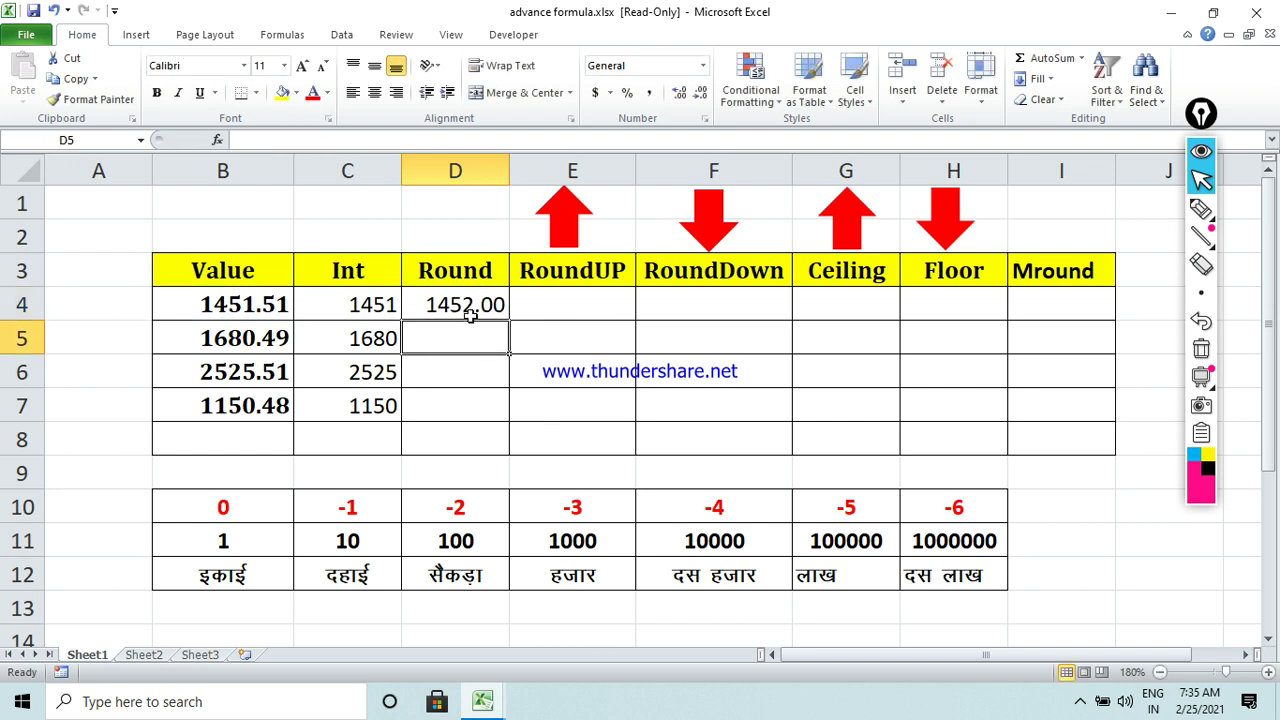
left_click(468, 310)
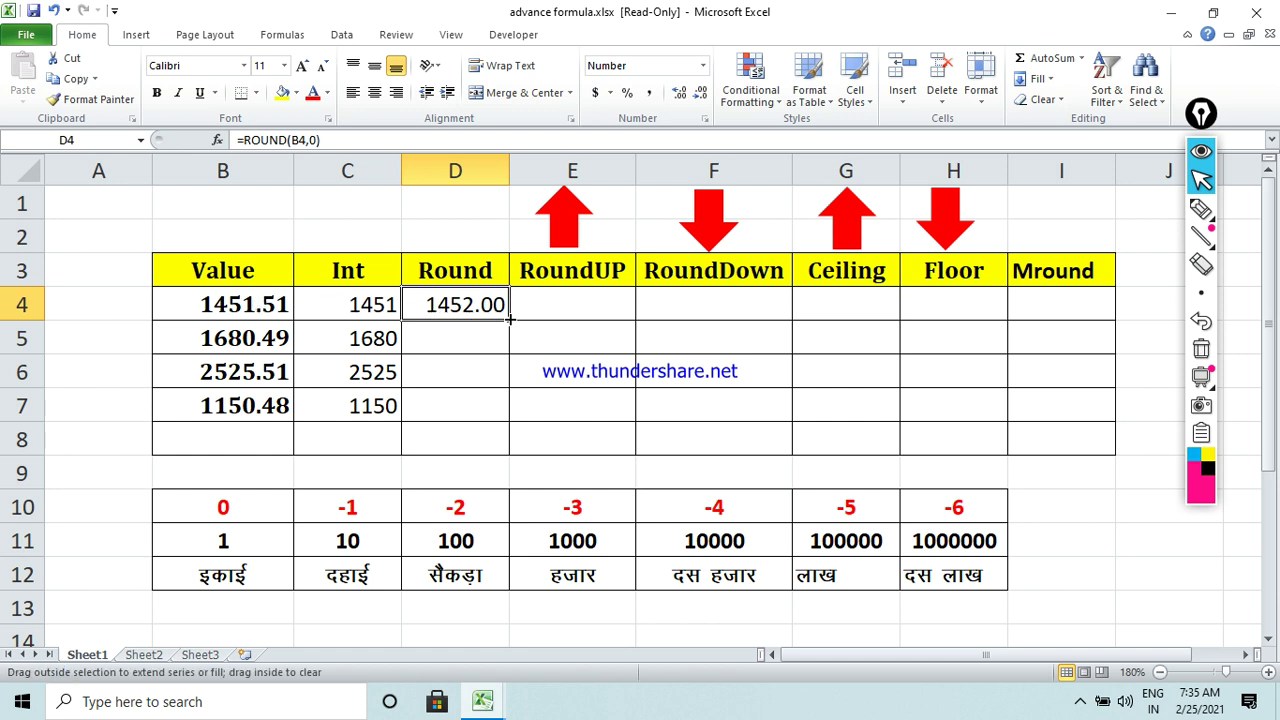
Fill =ROUND(B4,0) down to D7 and check it against 1680.49 and 1451.51.
left_click_drag(509, 319, 500, 414)
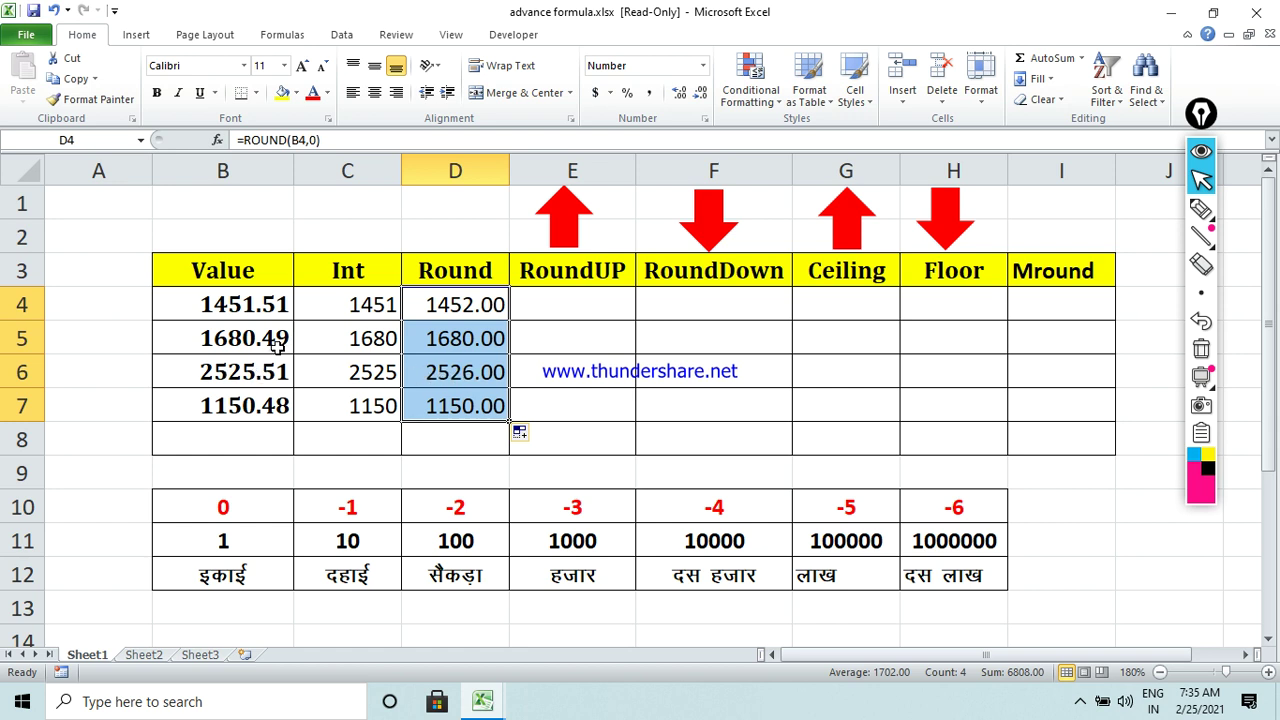
left_click(278, 345)
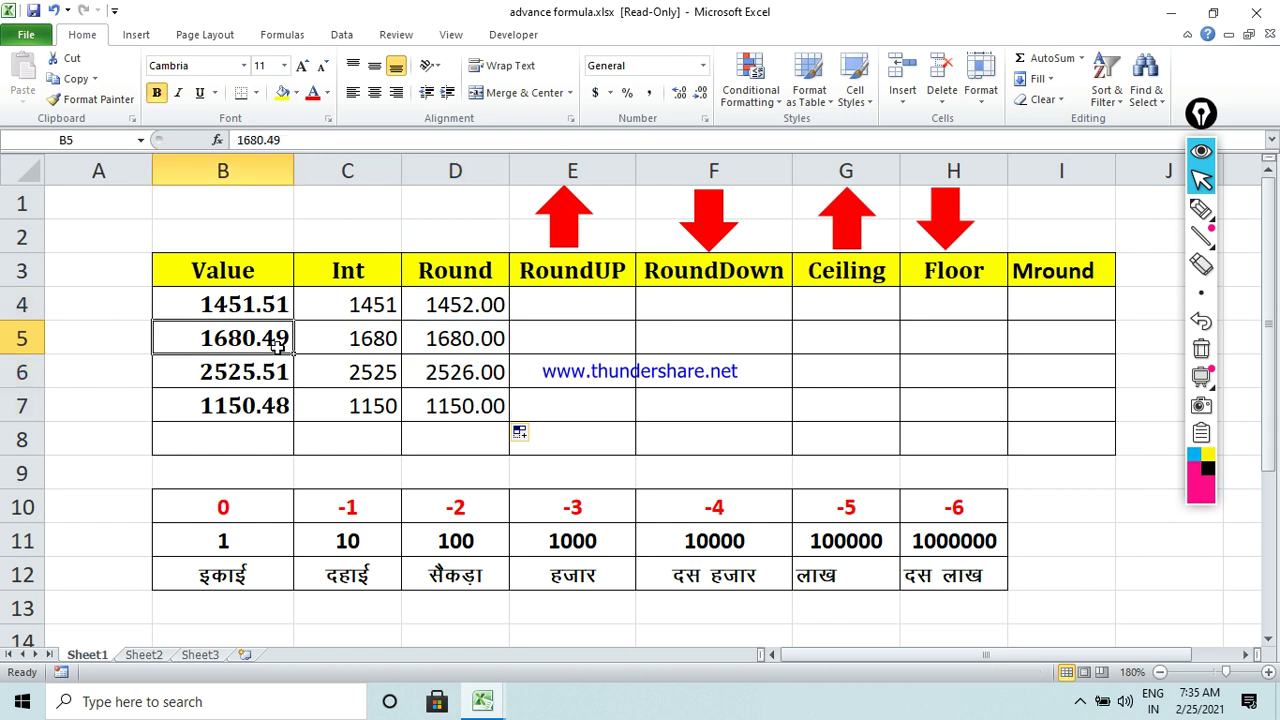
left_click(284, 306)
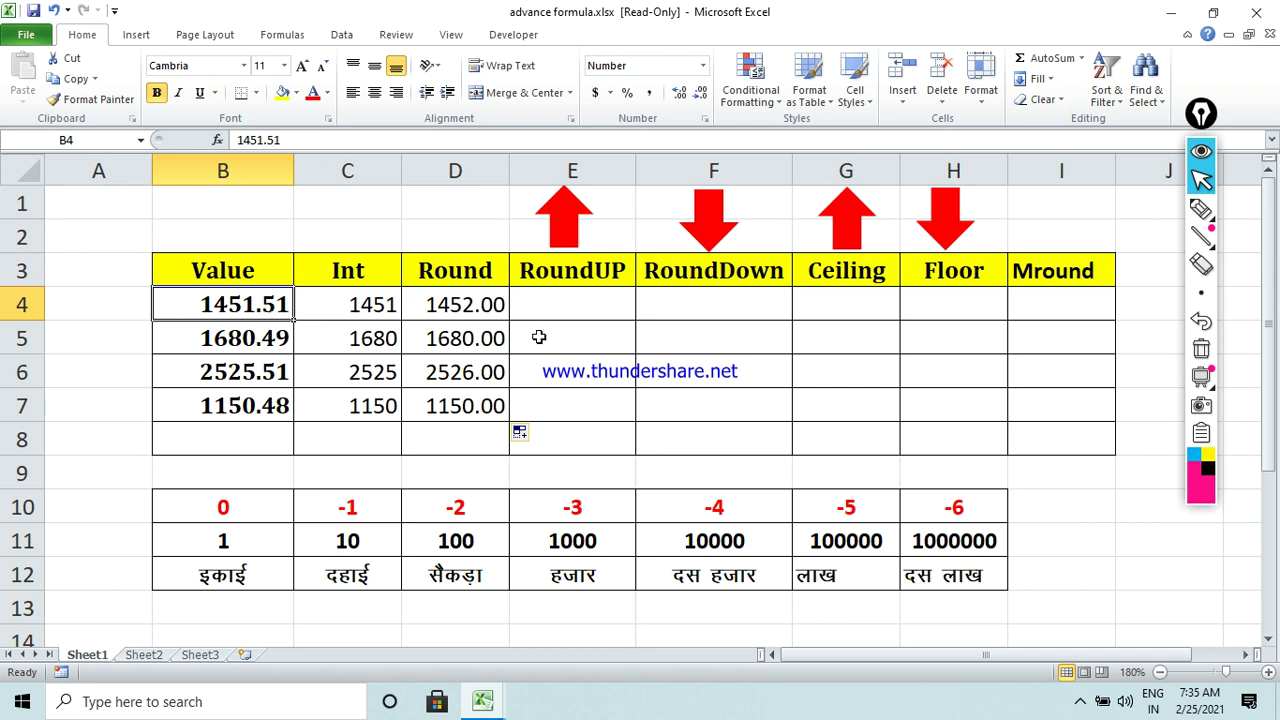
left_click(555, 311)
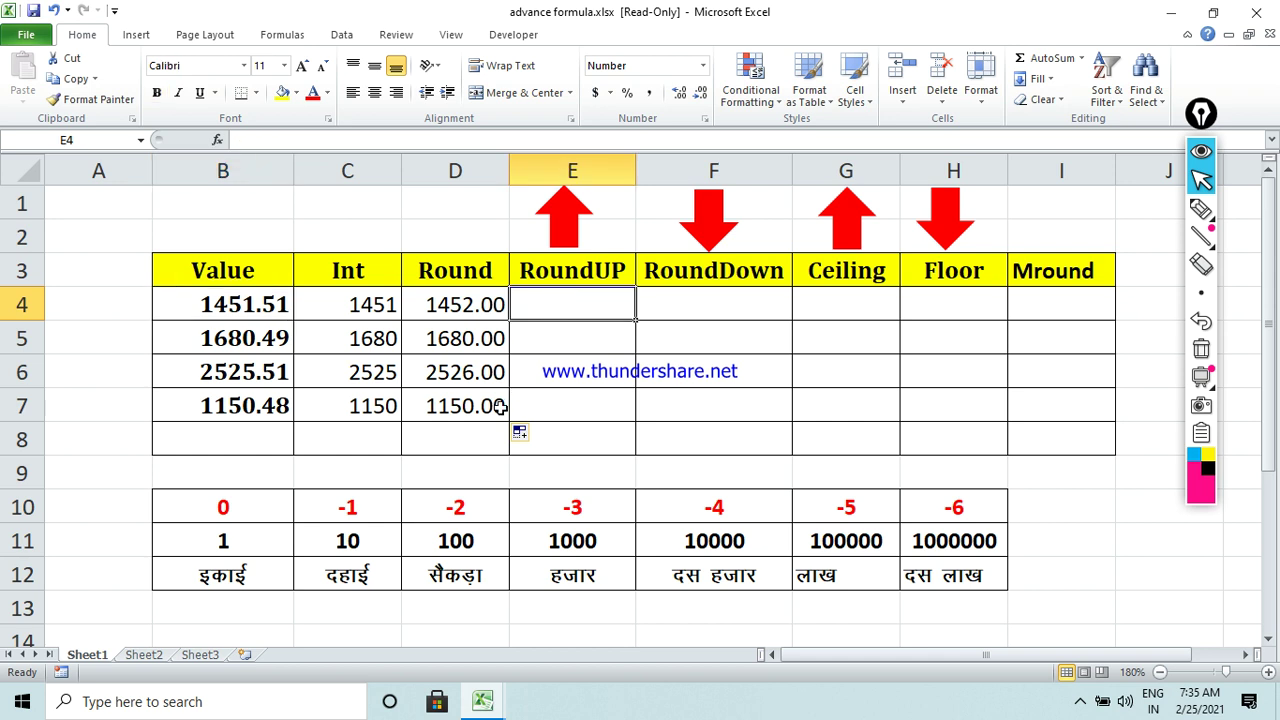
Enter =ROUNDUP(B4,0) in E4.
type("=")
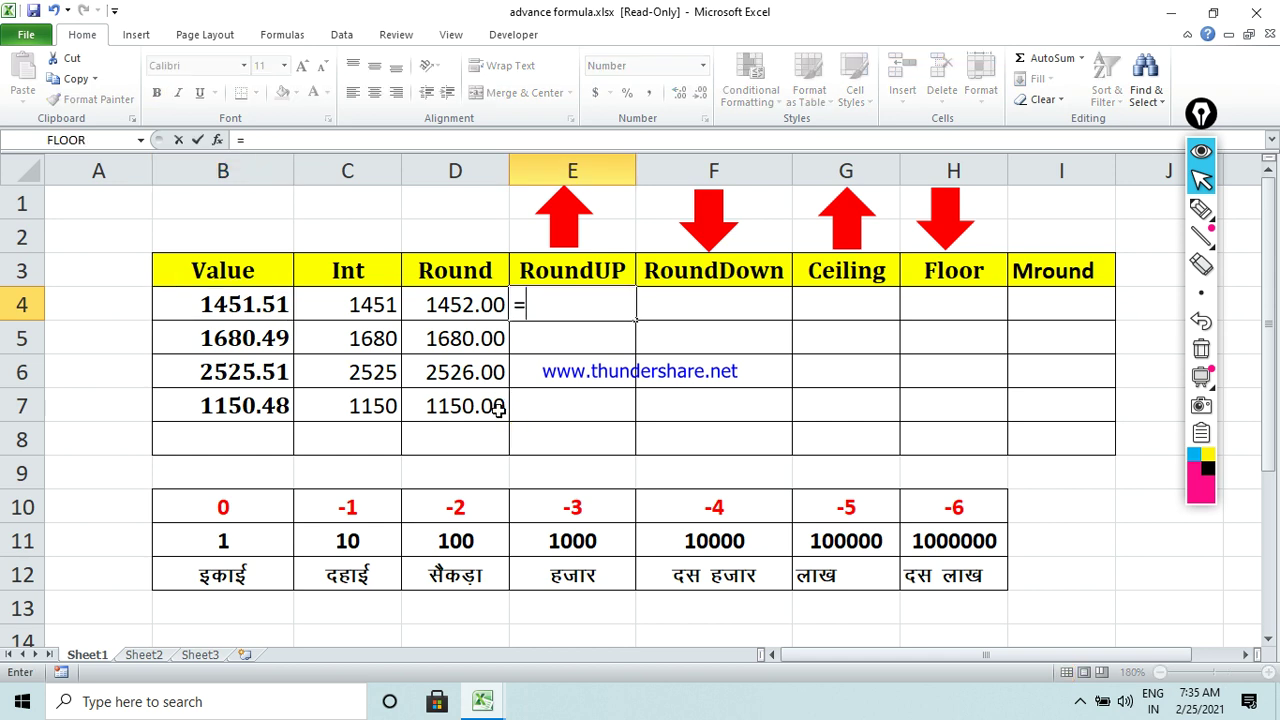
type("r")
type("and")
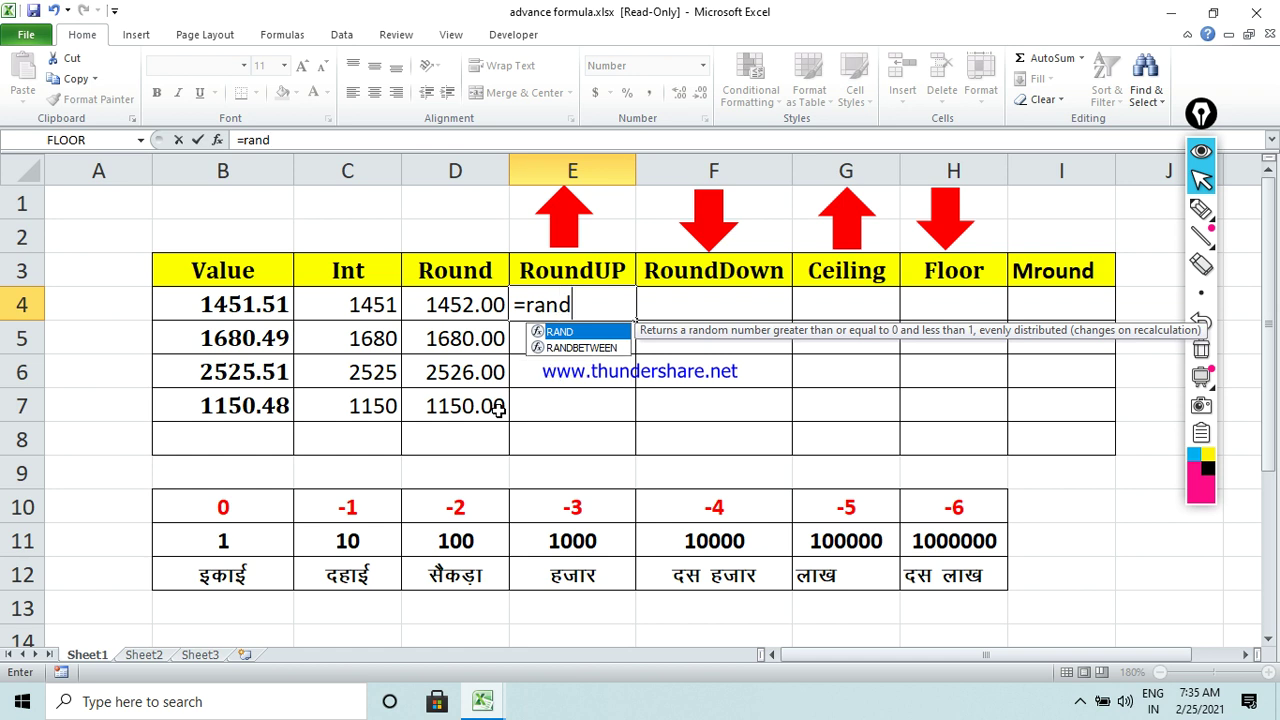
key("BackSpace")
key("BackSpace")
key("BackSpace")
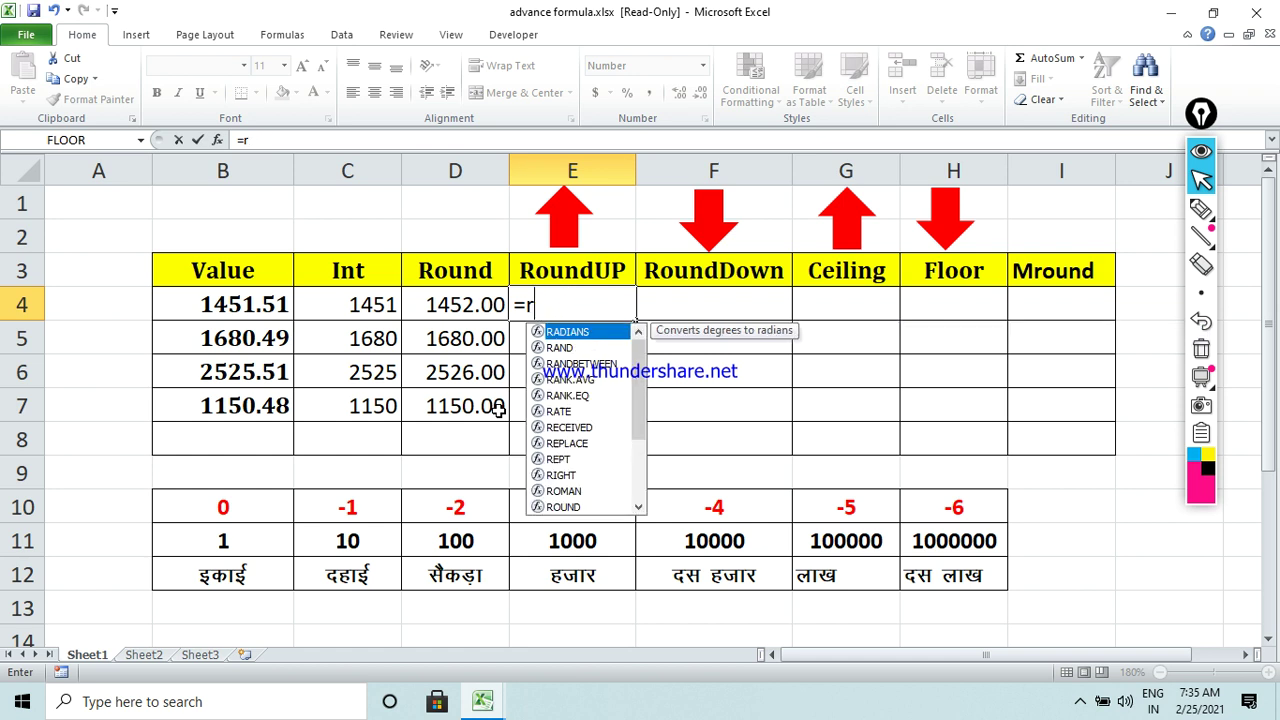
type("oun")
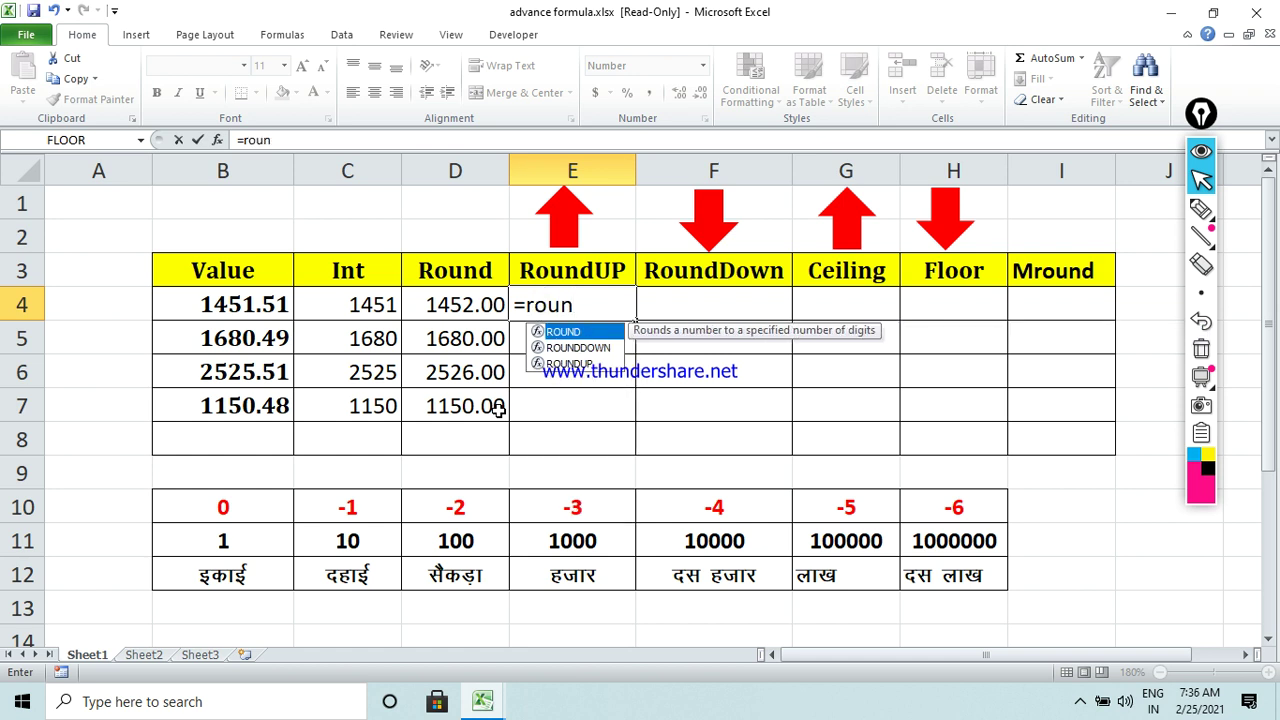
key("Down")
key("Down")
key("Tab")
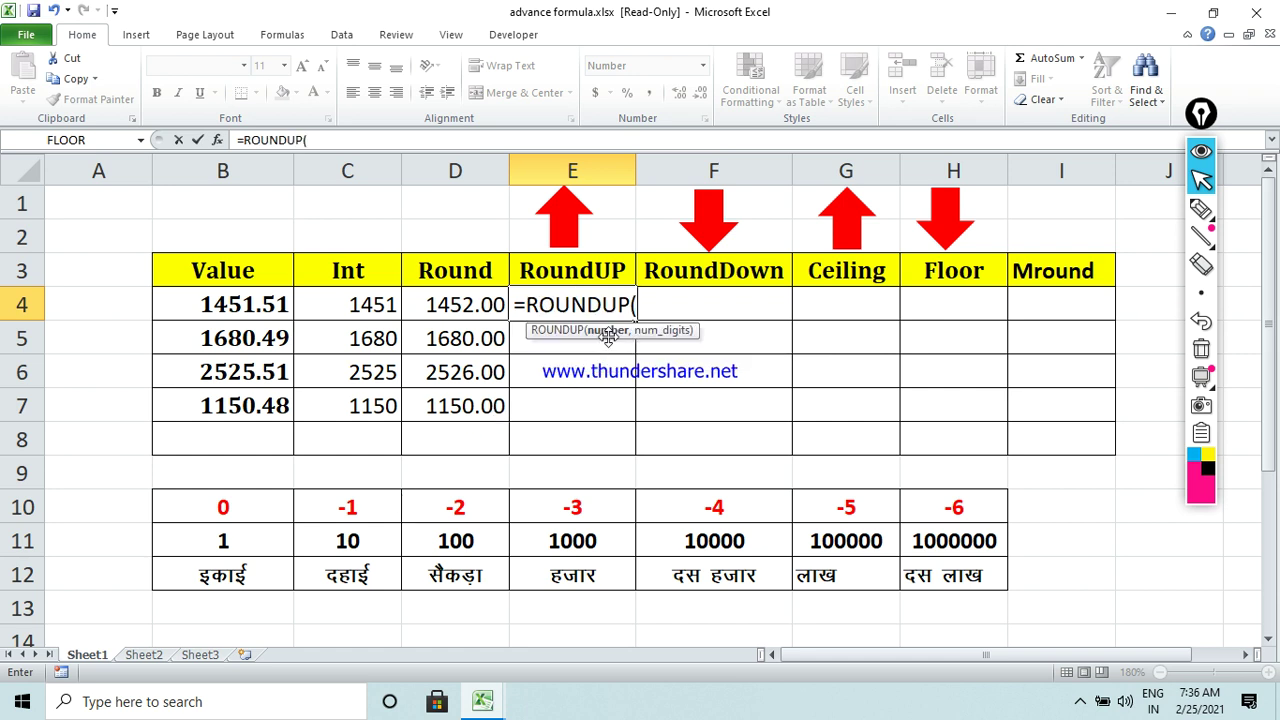
left_click(276, 304)
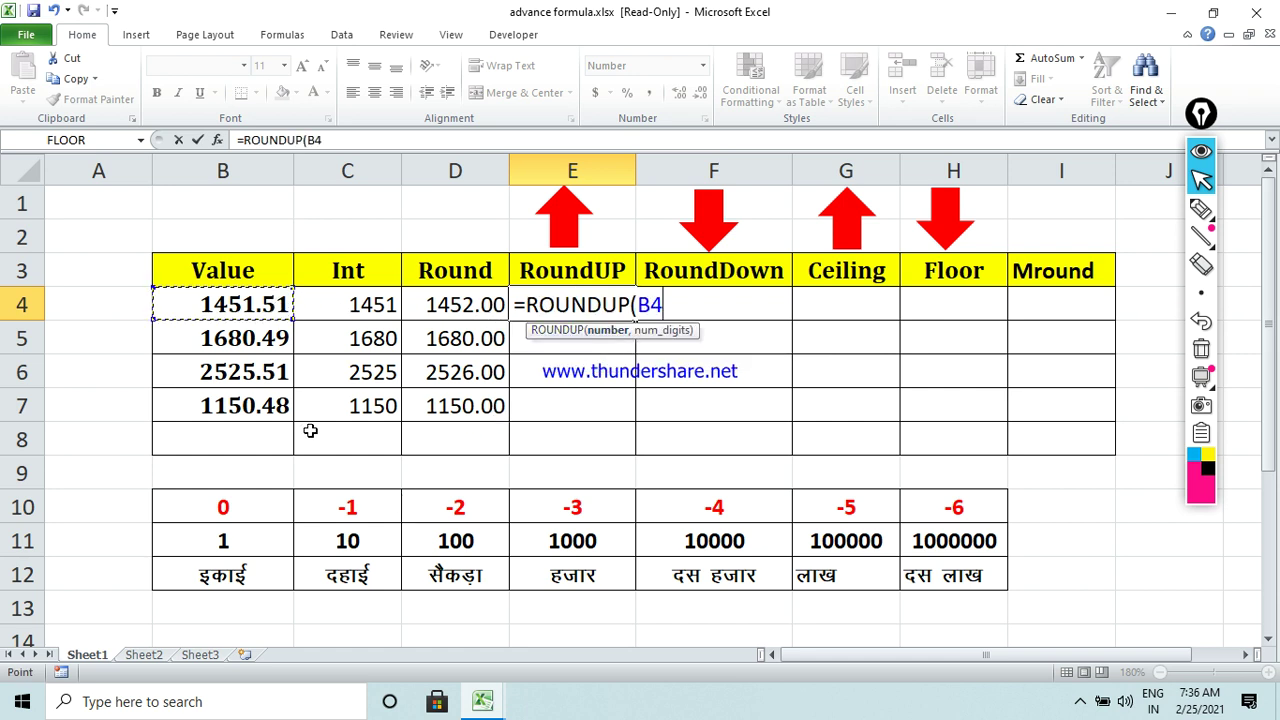
type(",")
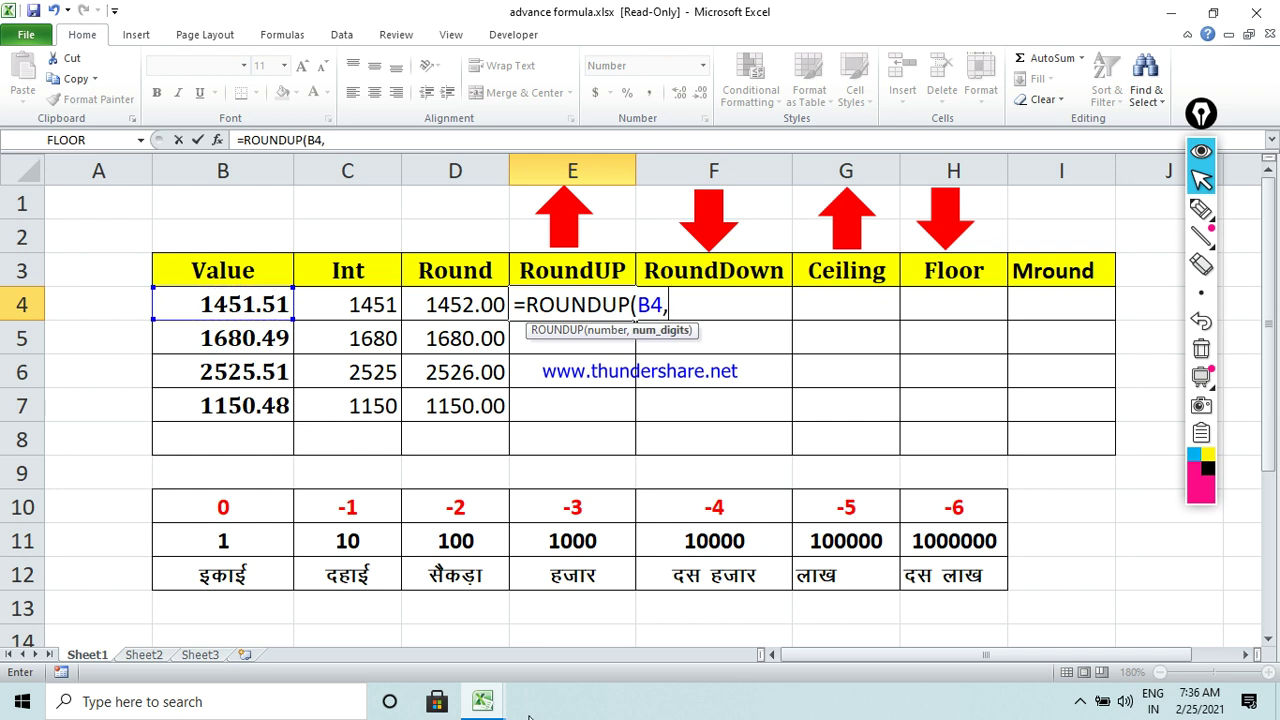
type("0)")
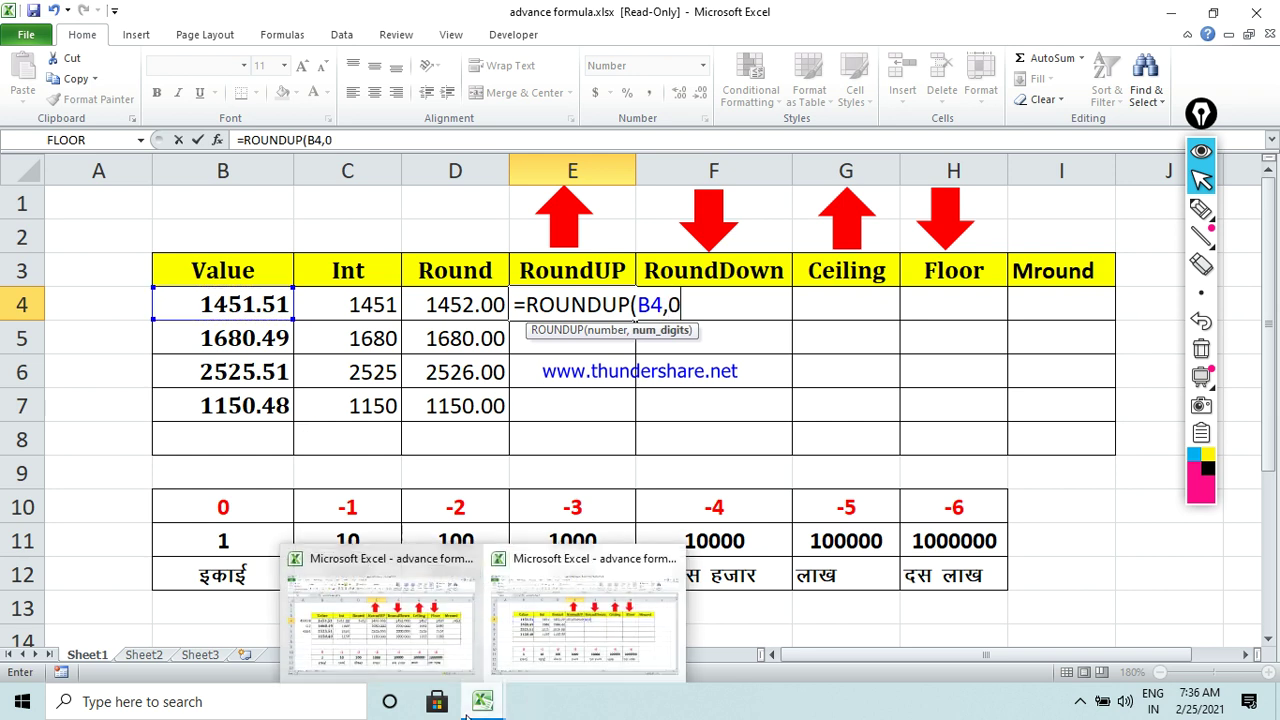
key("Return")
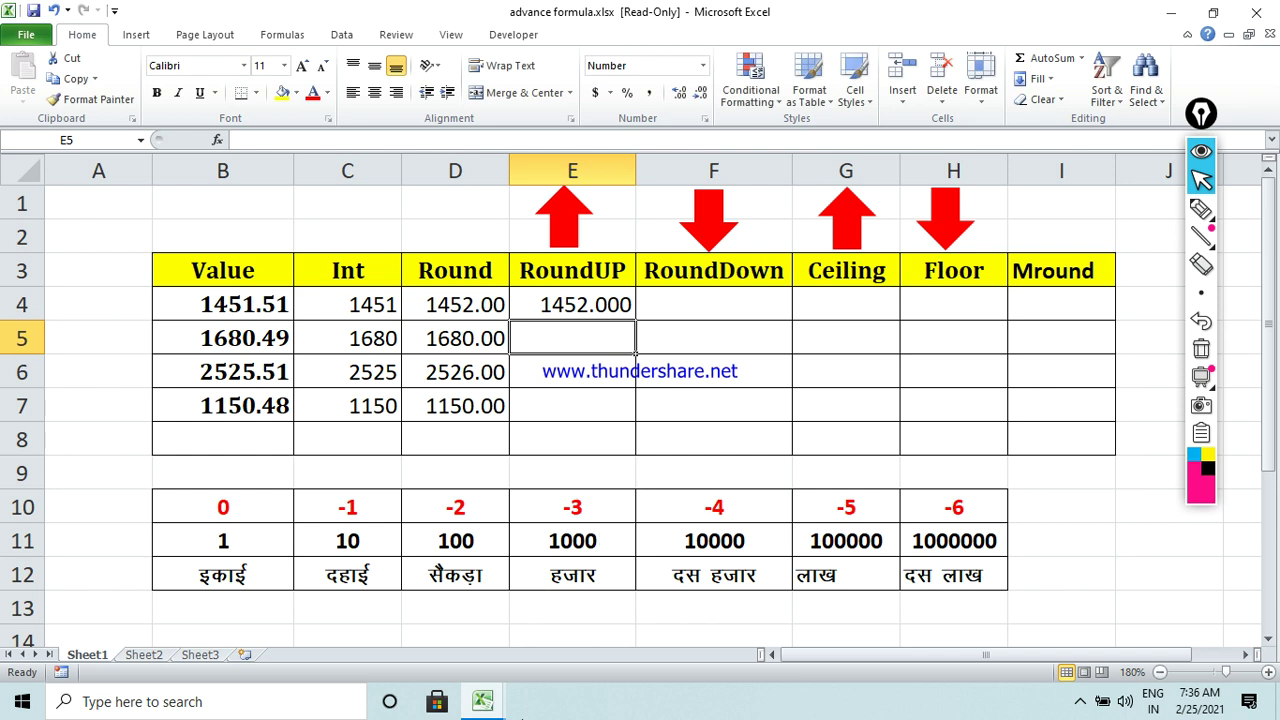
Change the ROUNDUP digits argument to -1 to round up to the nearest ten.
left_click(582, 308)
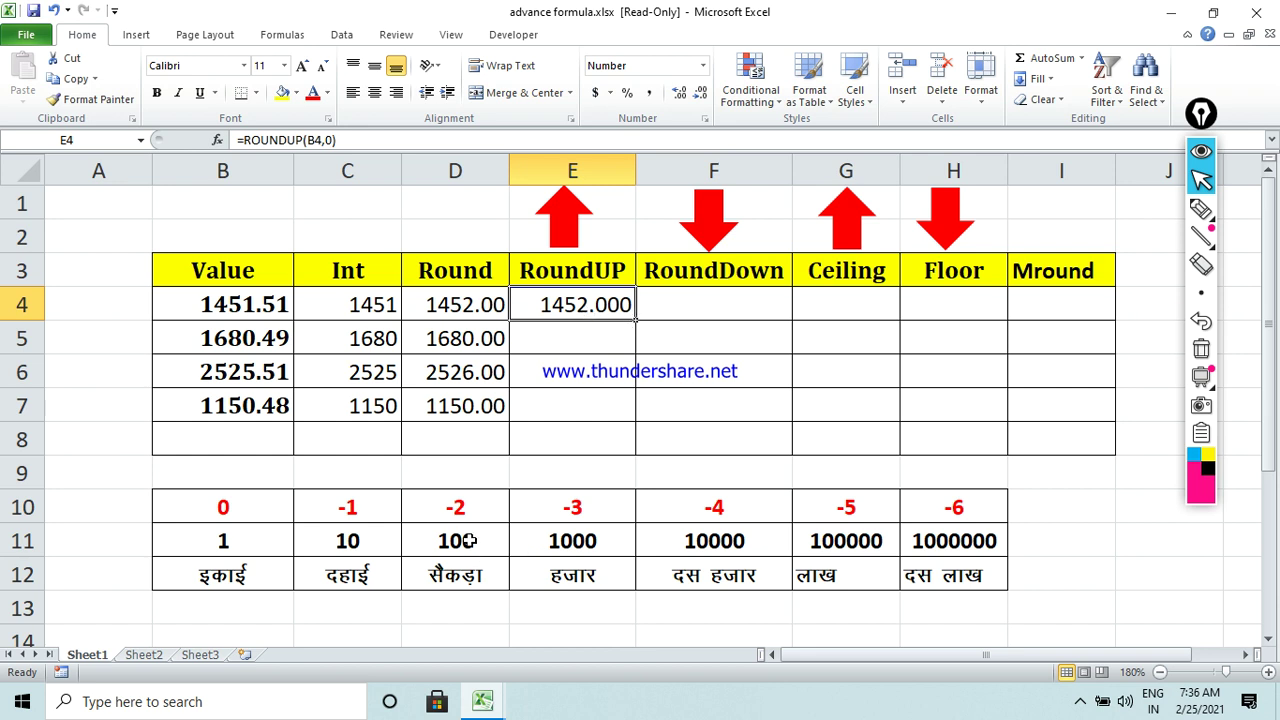
left_click(336, 140)
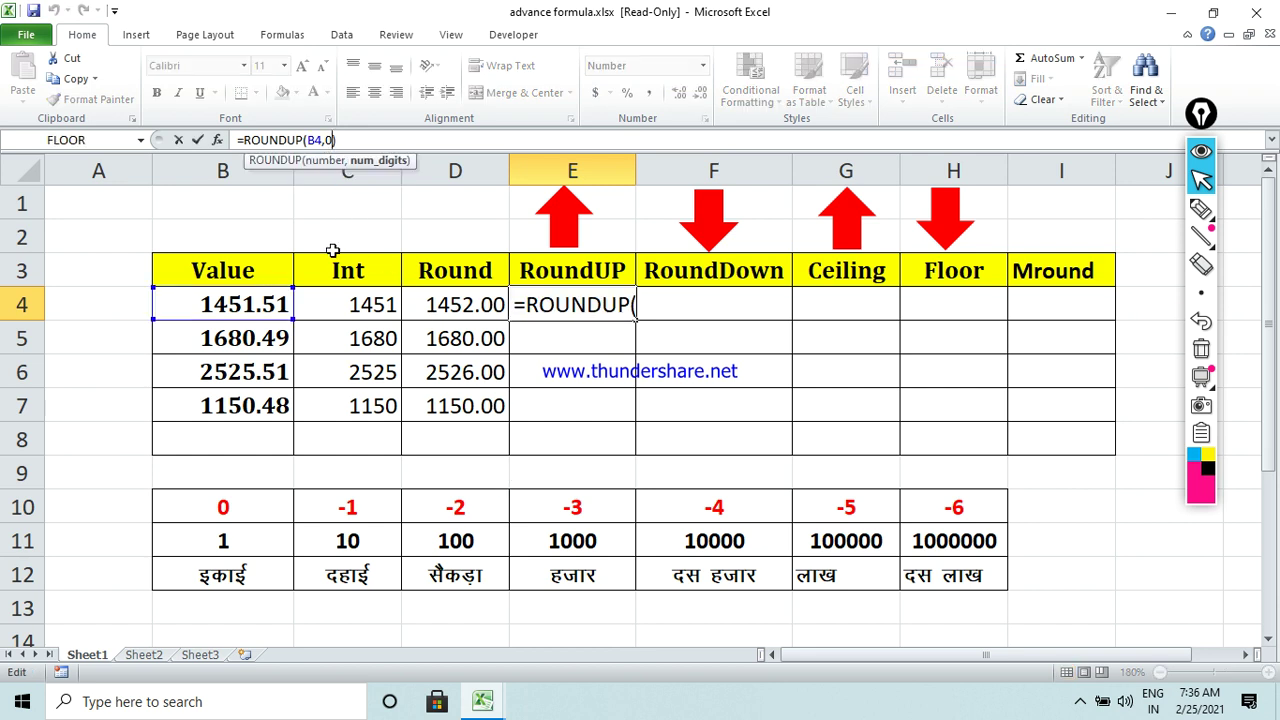
key("BackSpace")
type("-")
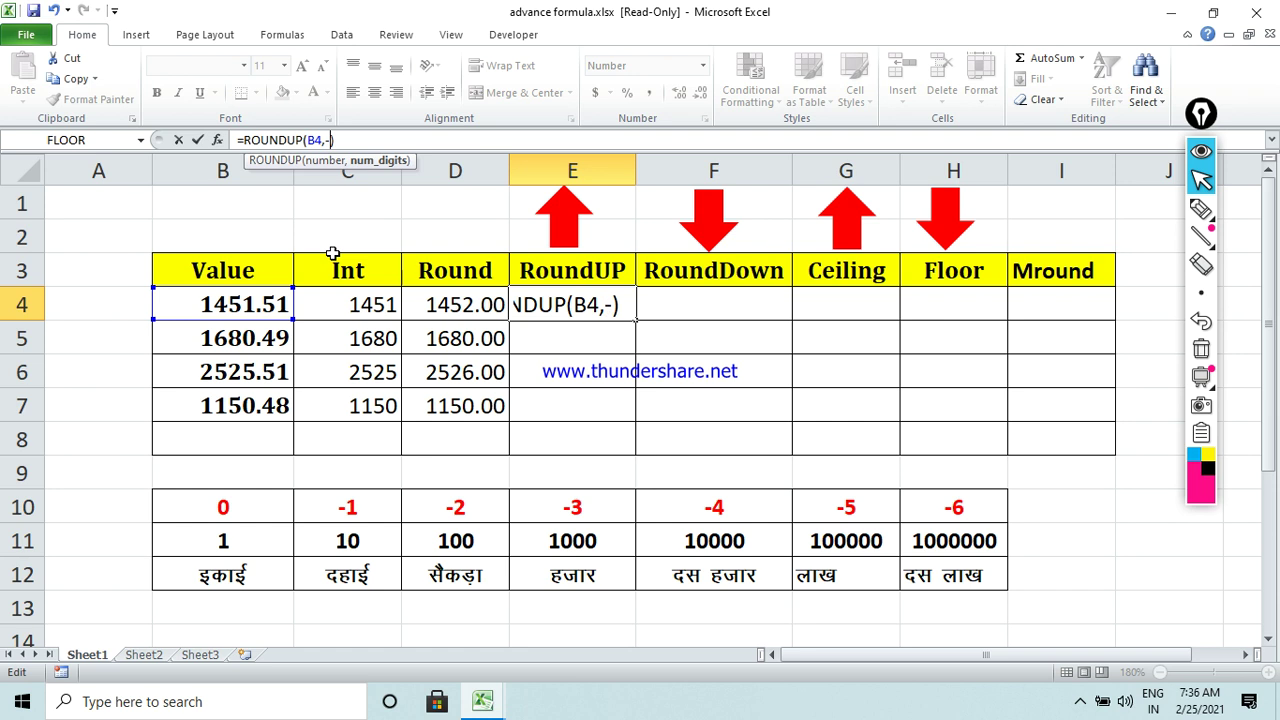
type("1")
key("Return")
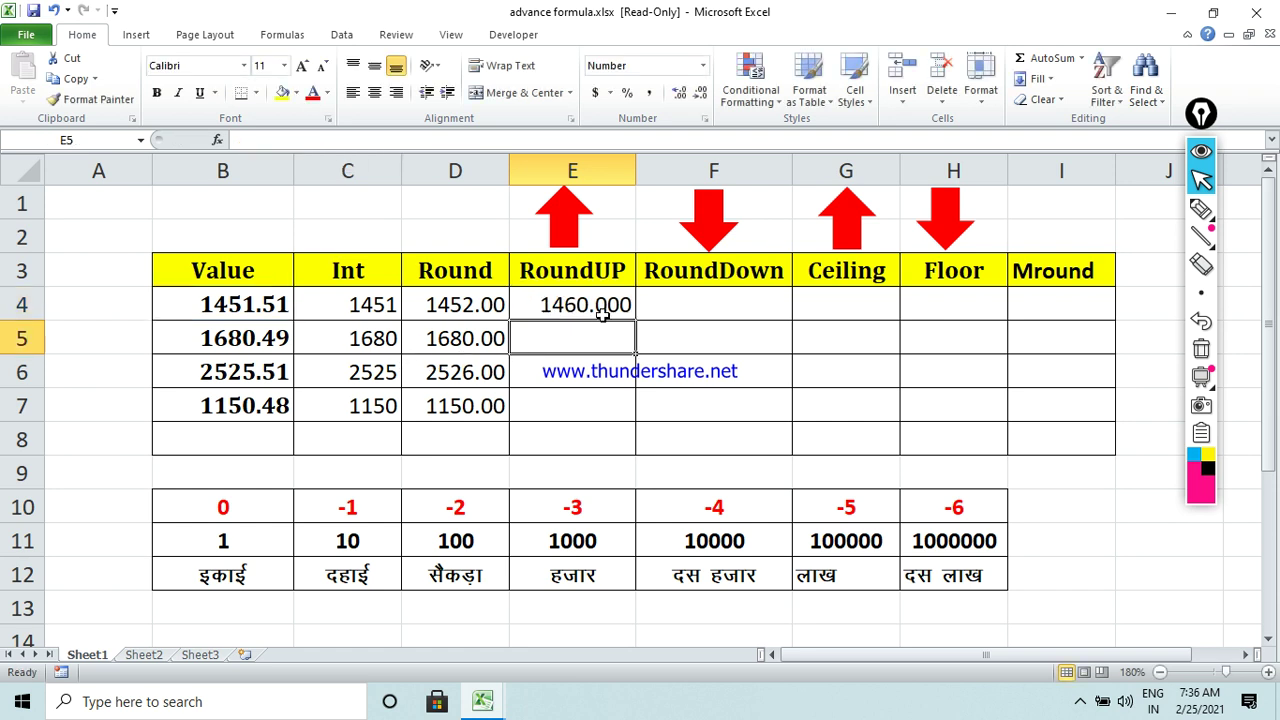
left_click(600, 312)
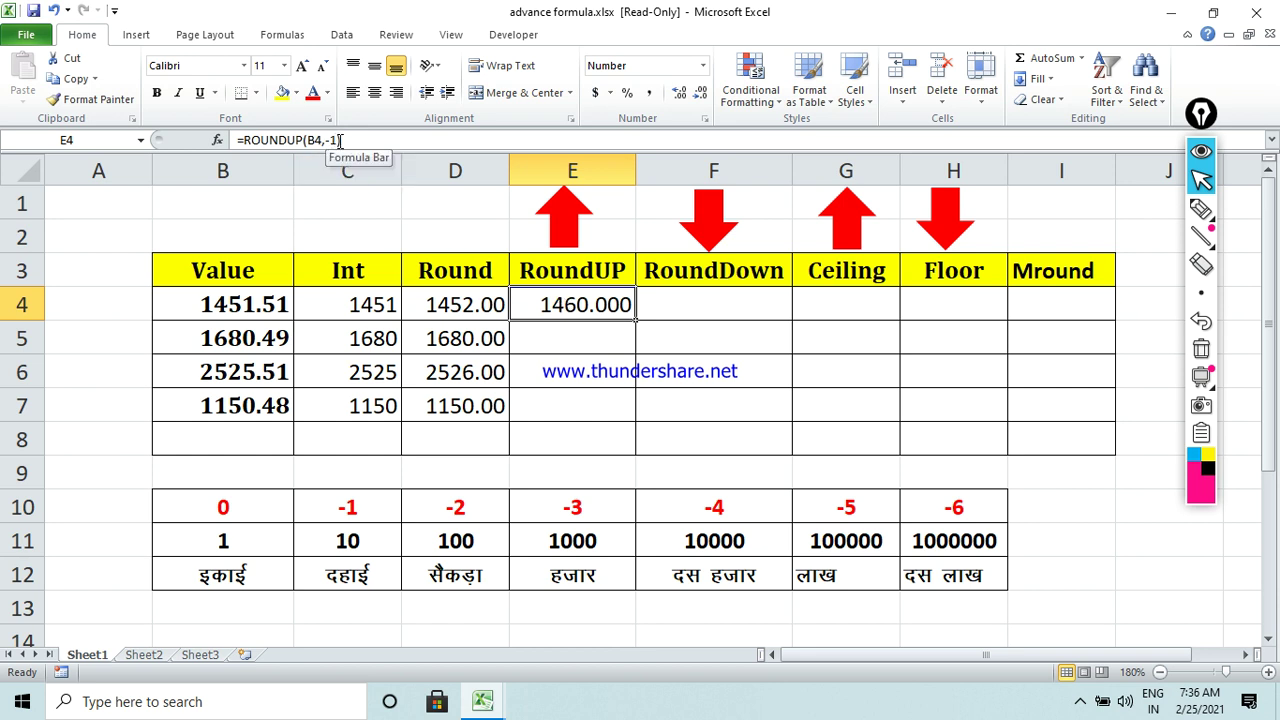
Change the digits to -2 and fill =ROUNDUP(B4,-2) down to E7 (1500, 1700, 2600, 1200).
left_click(340, 141)
key("BackSpace")
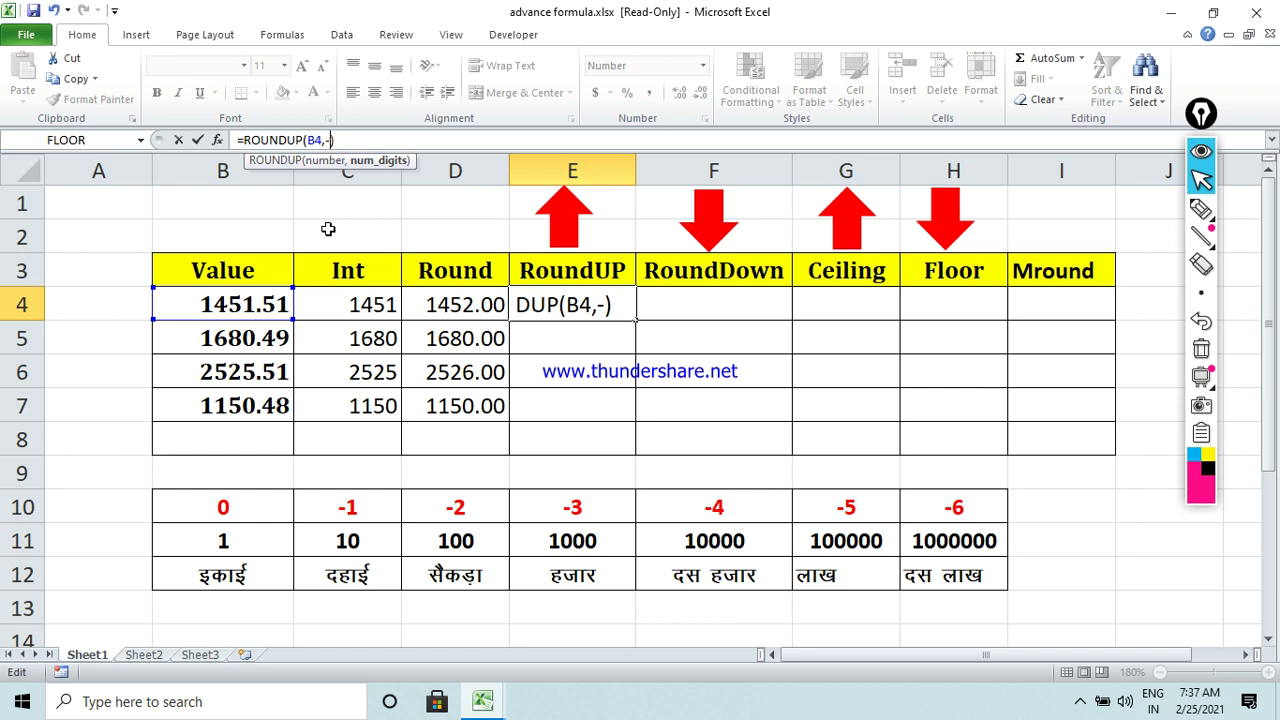
type("2")
key("Return")
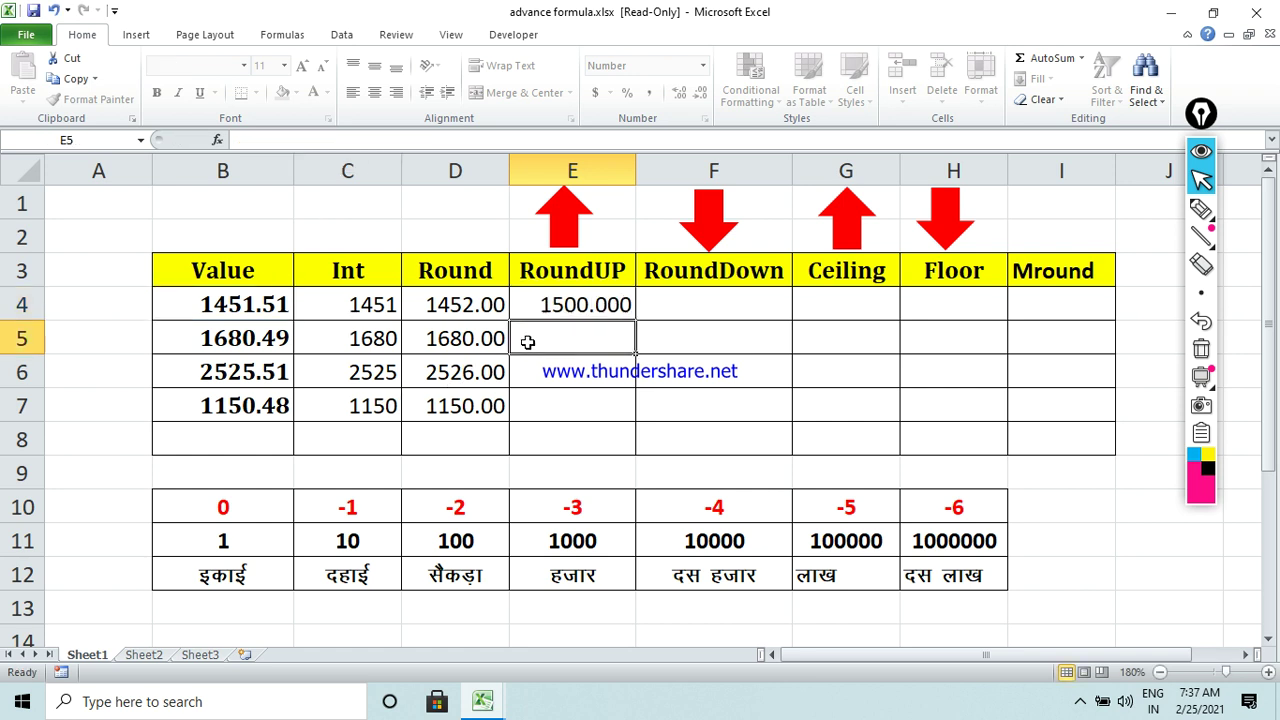
left_click(594, 308)
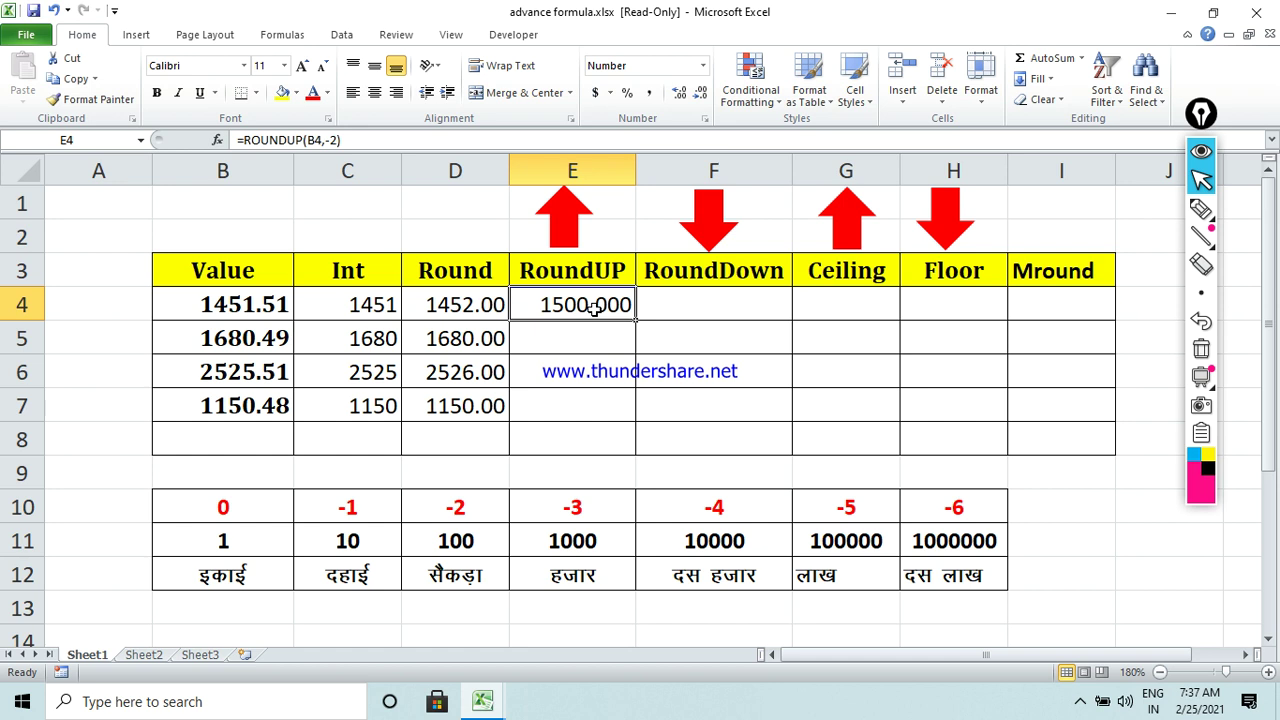
left_click_drag(635, 320, 624, 418)
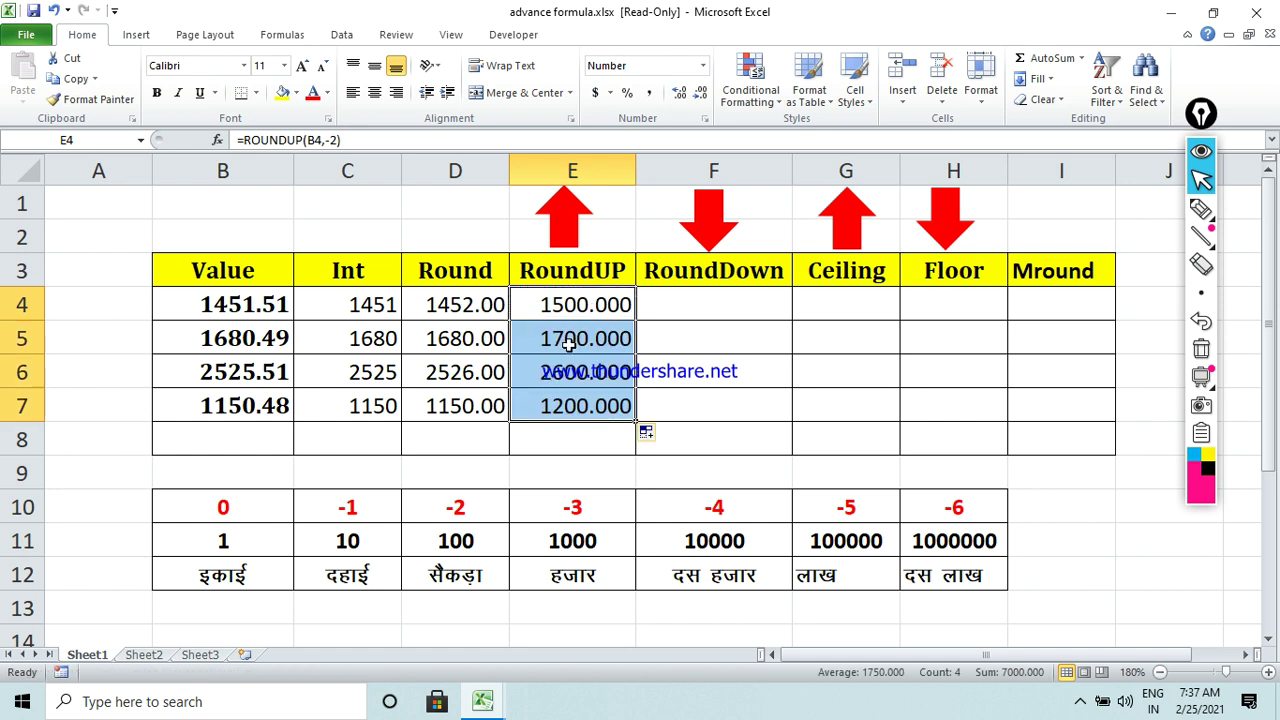
Enter =ROUNDDOWN(B4,-2) in F4 to round 1451.51 down to the hundred.
left_click(664, 312)
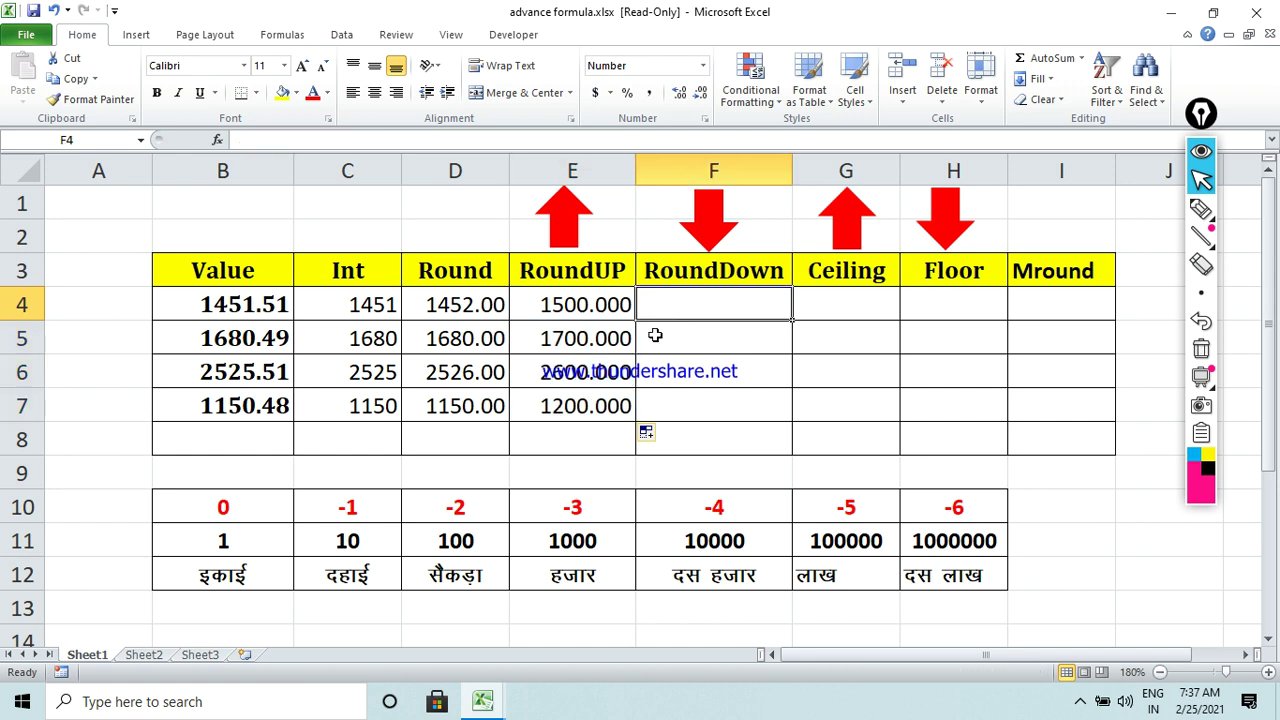
type("=ra")
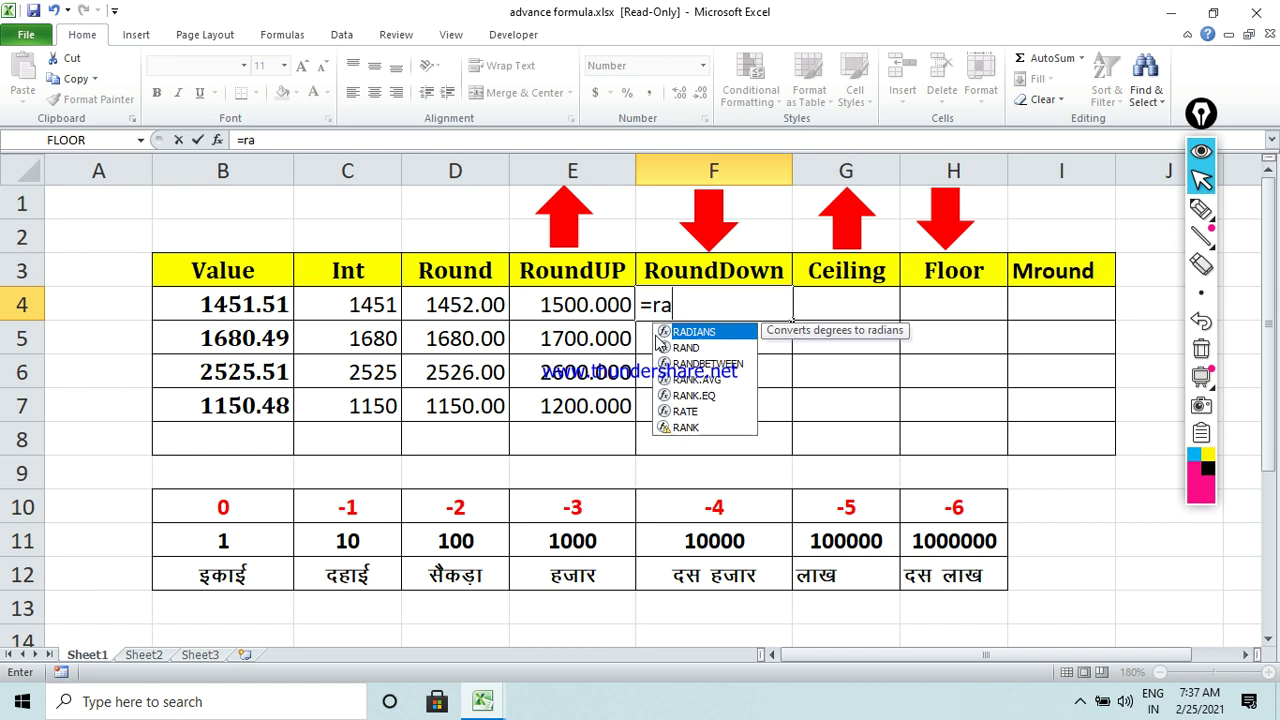
key("BackSpace")
key("BackSpace")
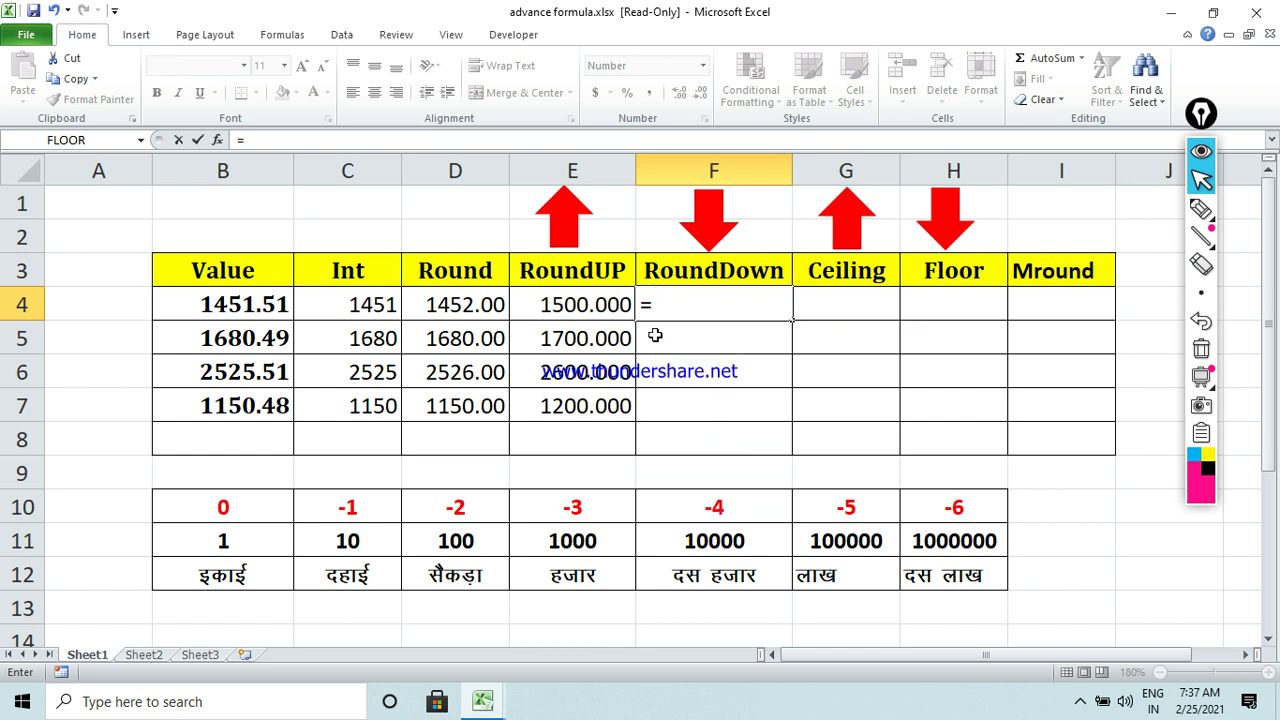
type("roun")
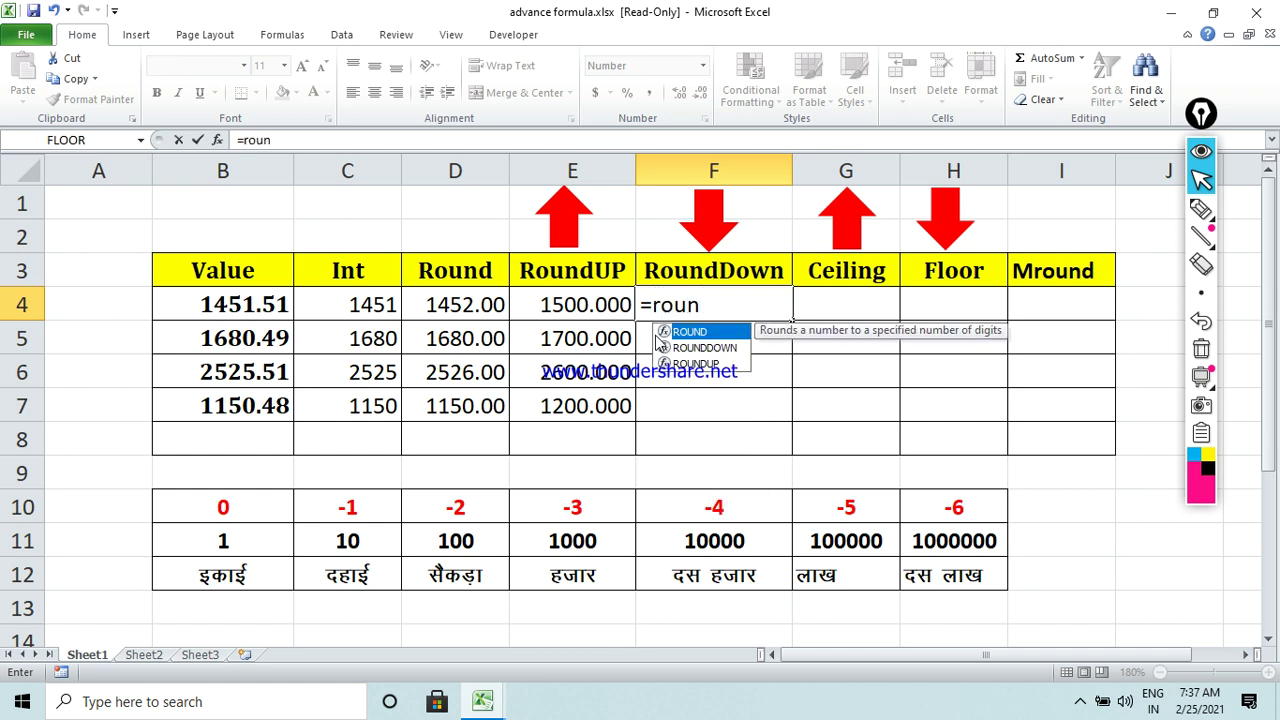
left_click(683, 360)
double_click(683, 360)
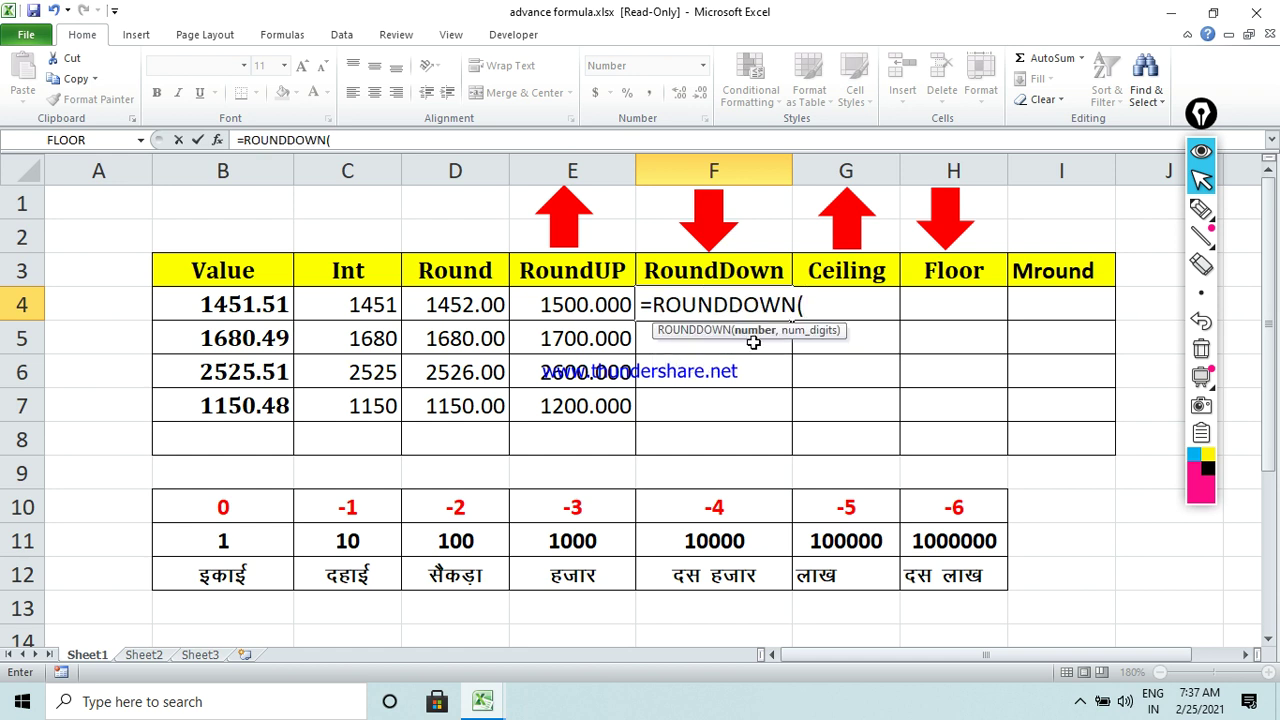
left_click(252, 312)
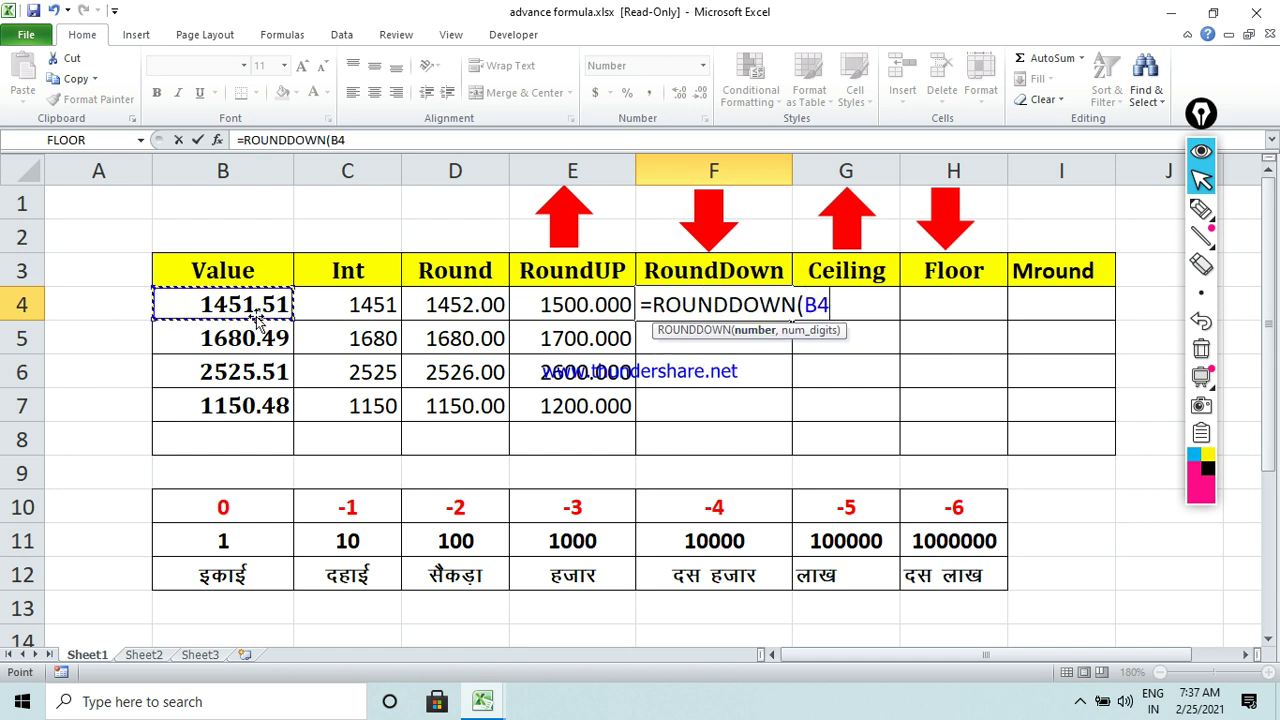
type(",")
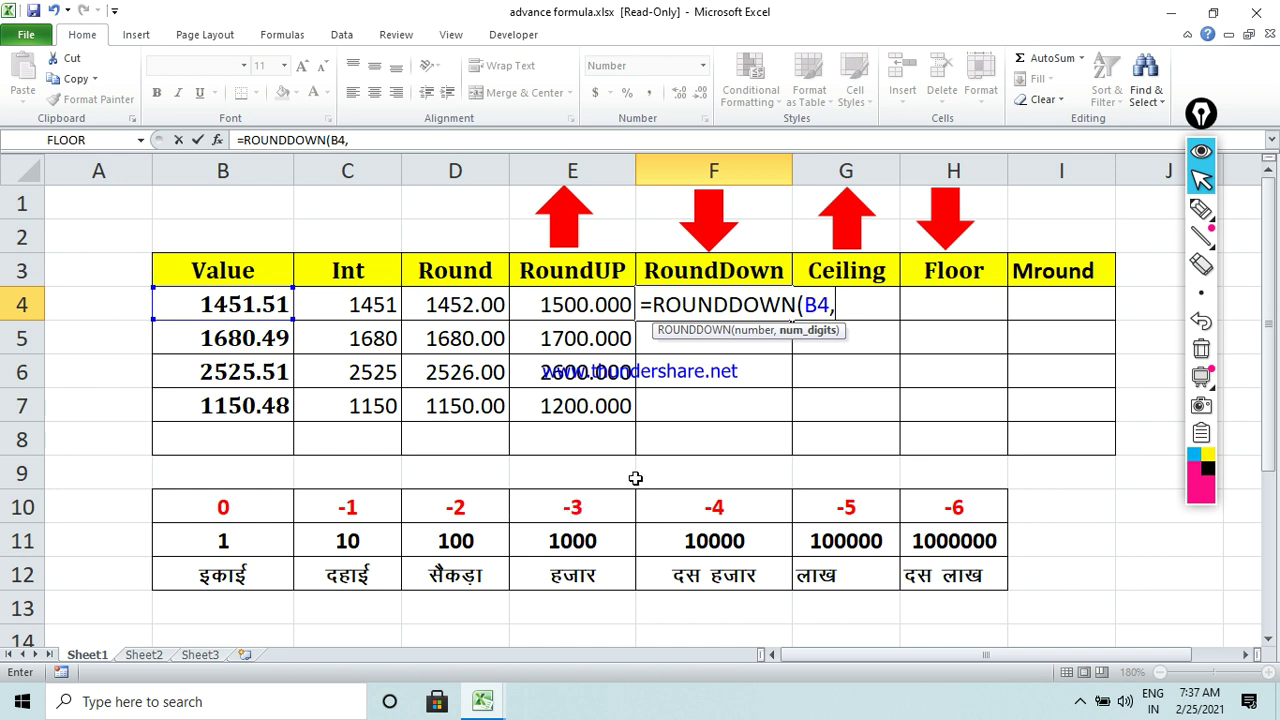
type("2")
type(")")
key("Return")
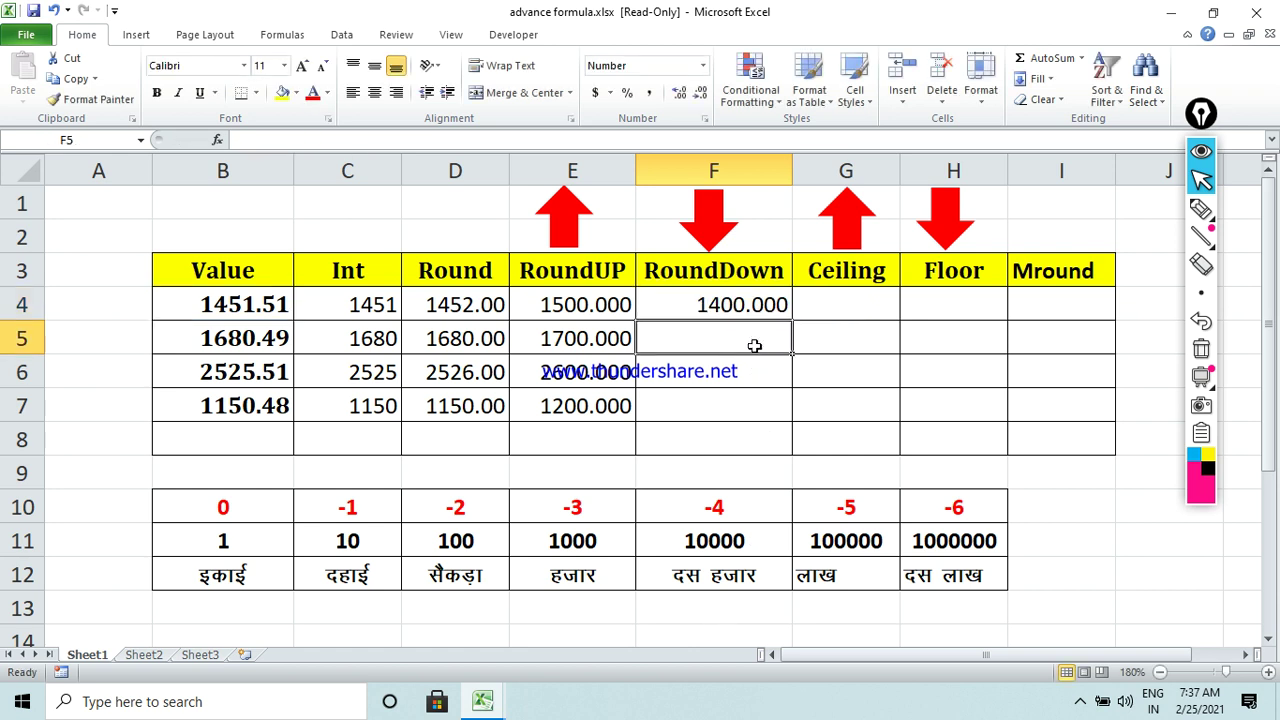
Fill the ROUNDDOWN formula down to F7 and compare it with the RoundUP results.
left_click(750, 312)
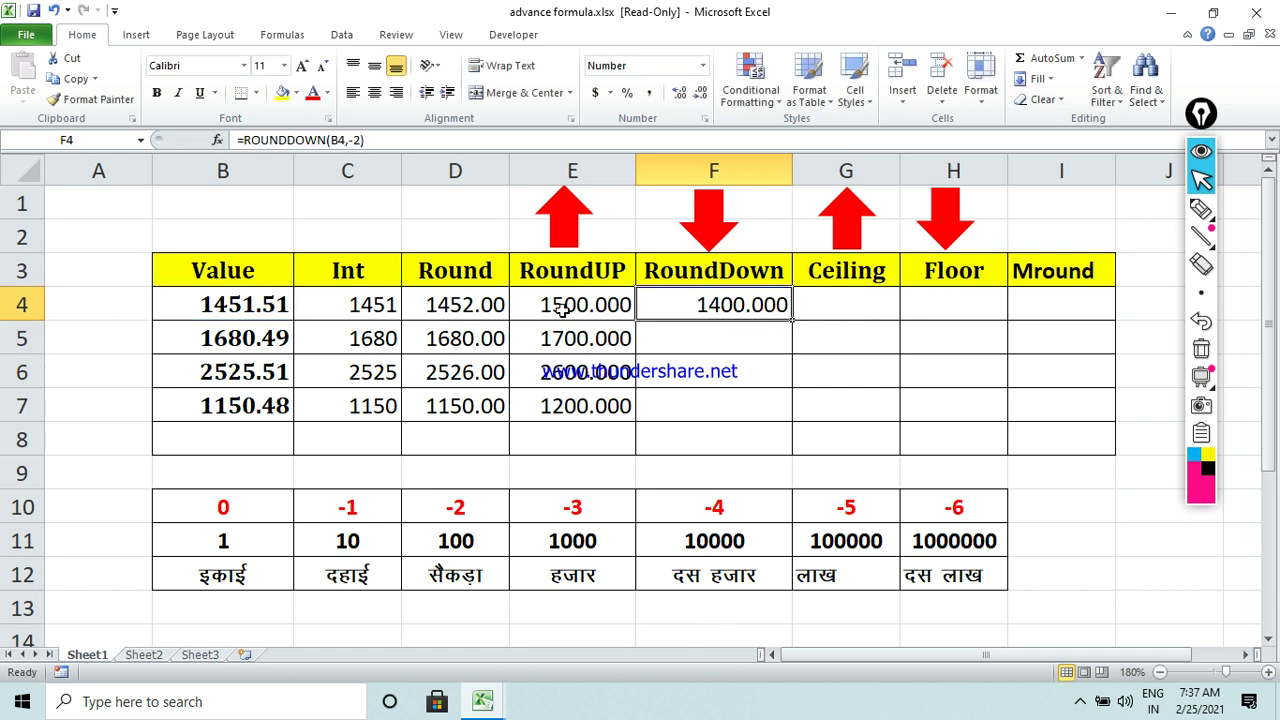
left_click_drag(792, 316, 780, 420)
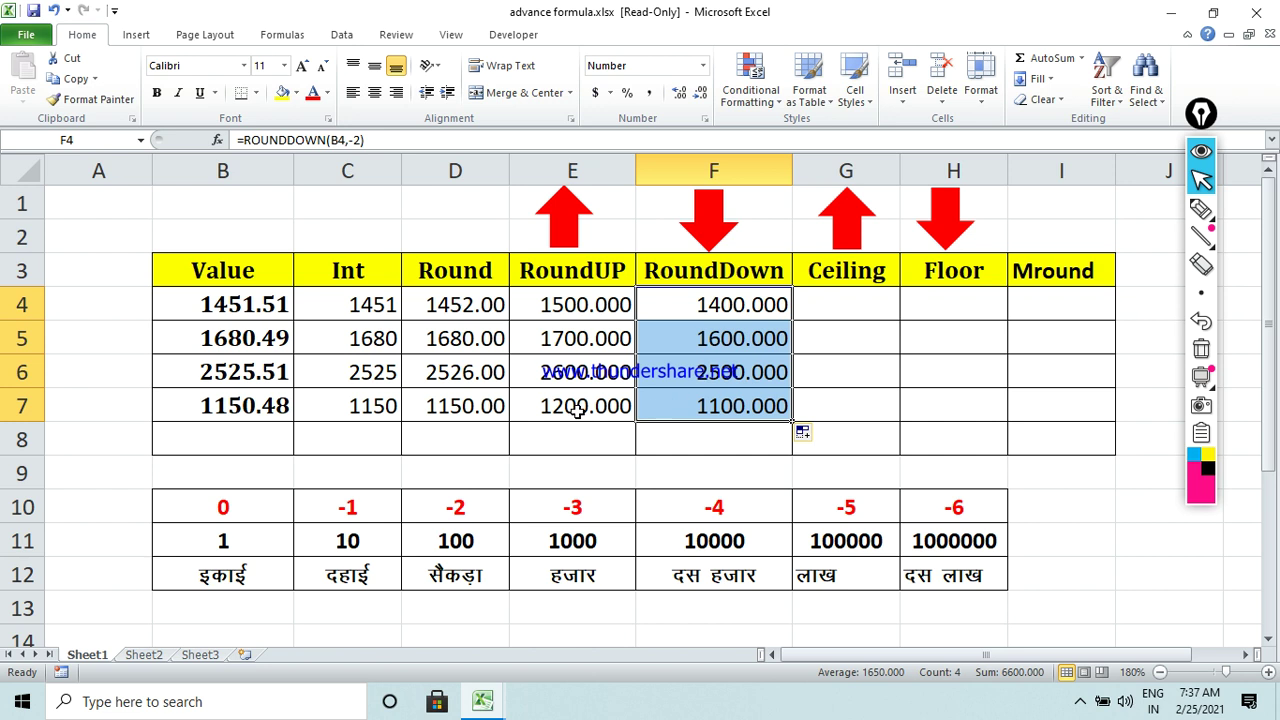
left_click_drag(578, 292, 576, 401)
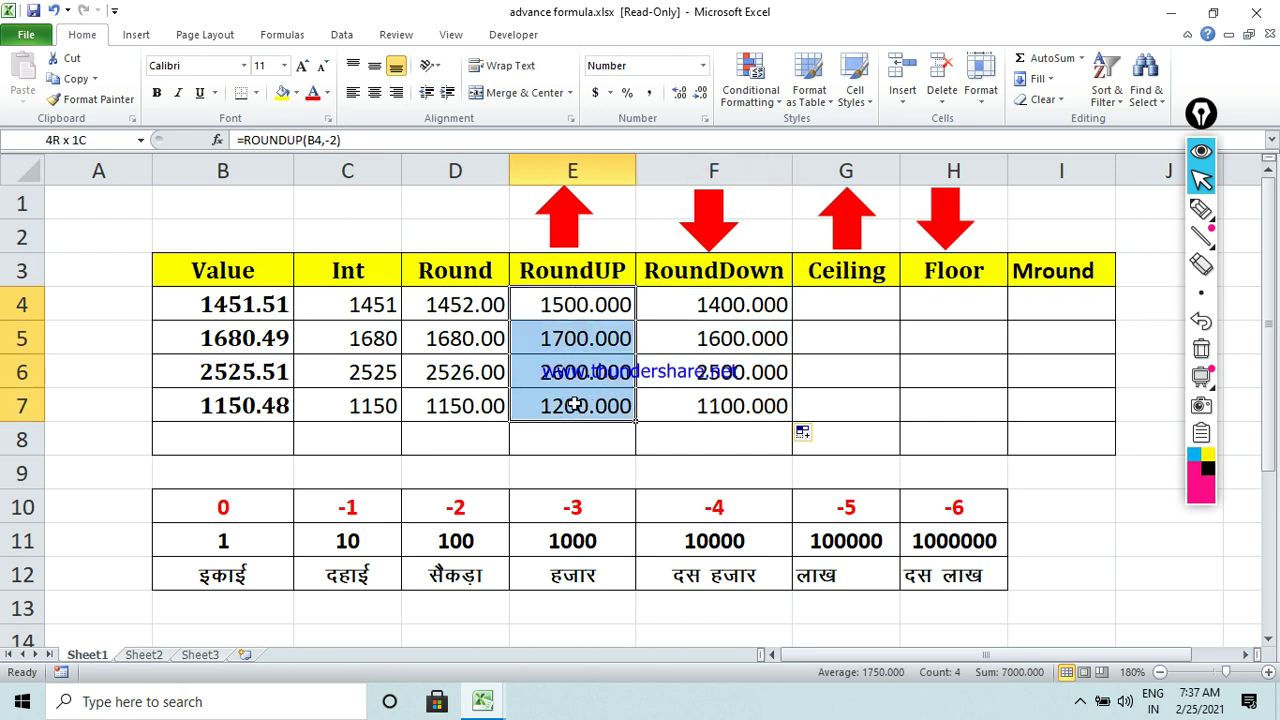
left_click_drag(746, 316, 742, 410)
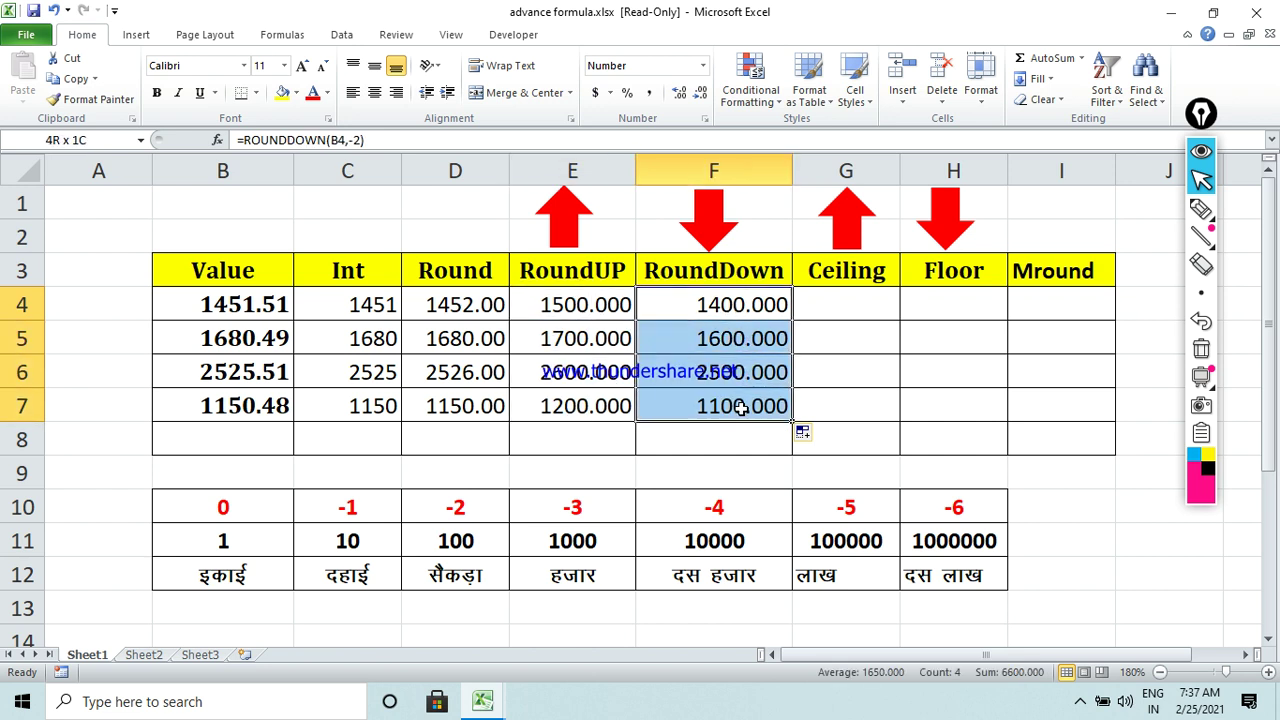
left_click(814, 304)
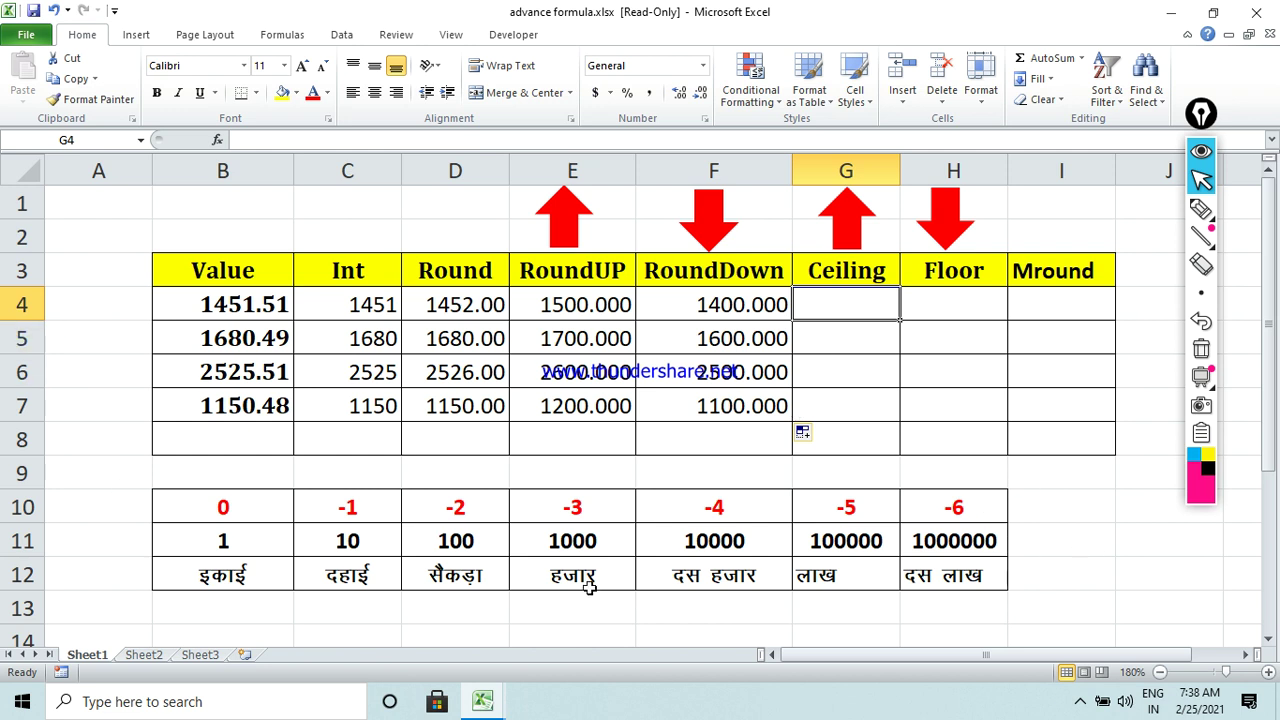
left_click(437, 617)
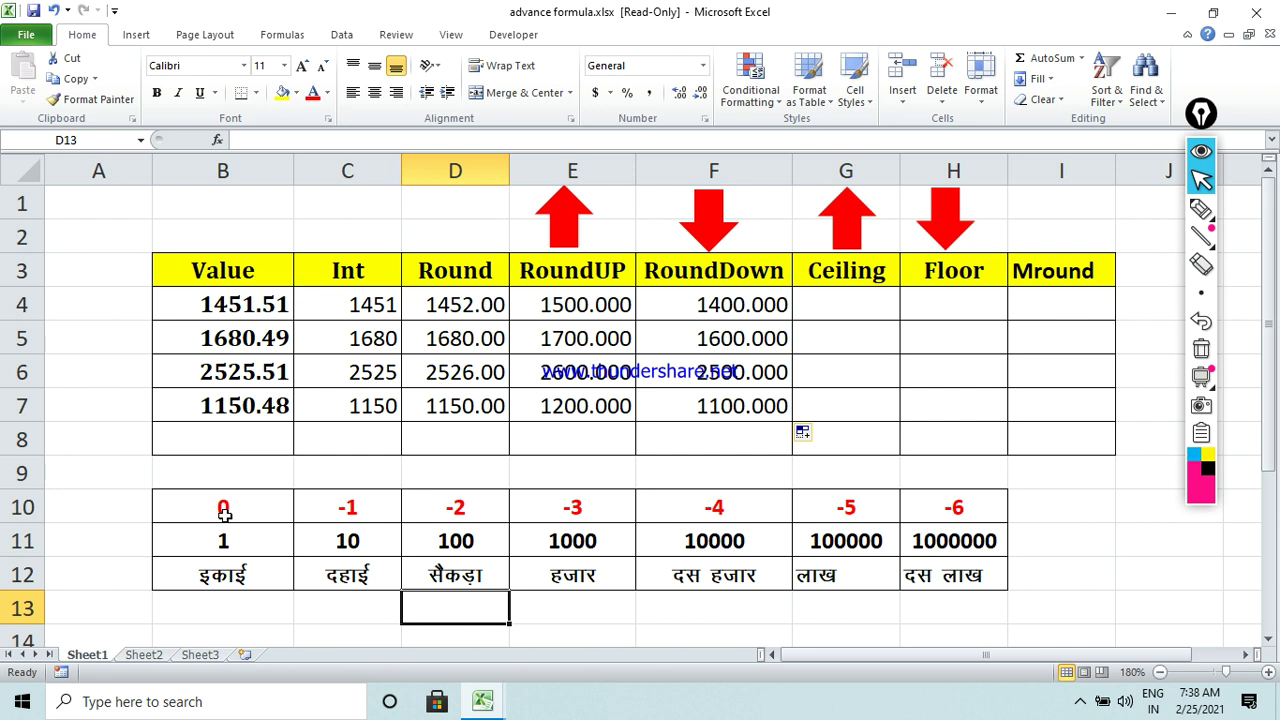
Enter 1451.51 in D13 and 3 in E13.
type("14")
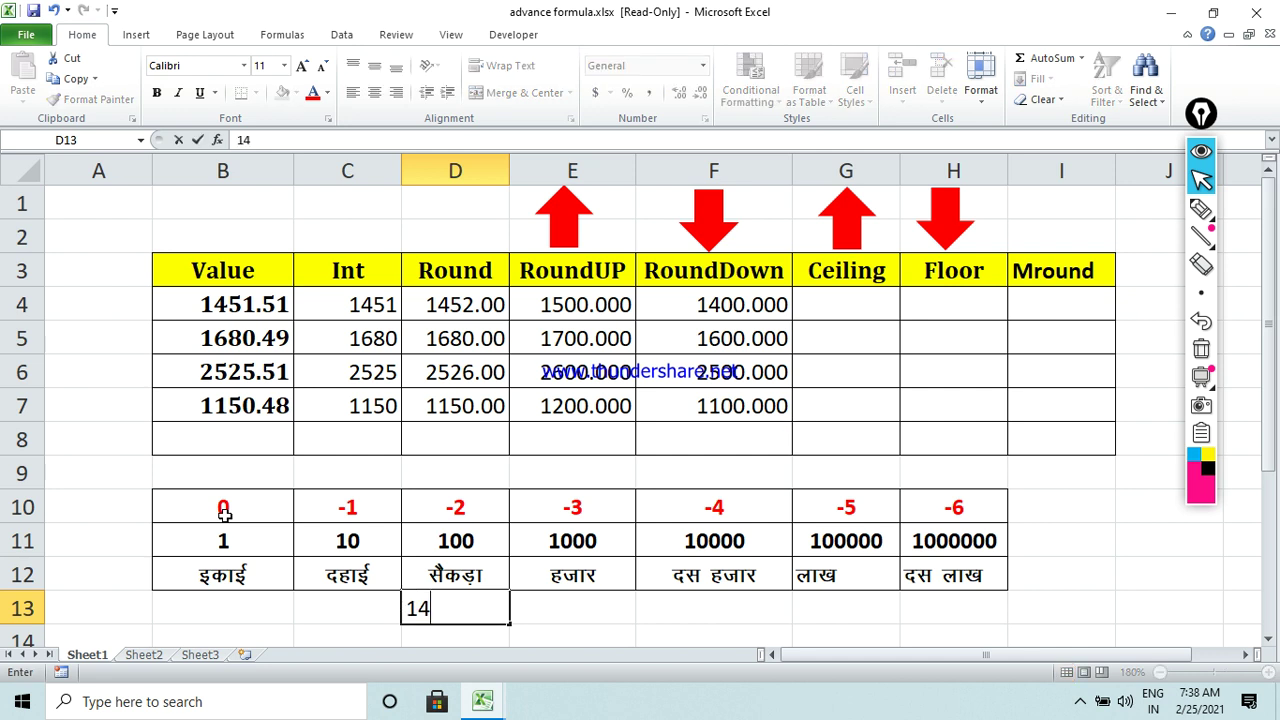
type("51.5")
type("1")
left_click(536, 600)
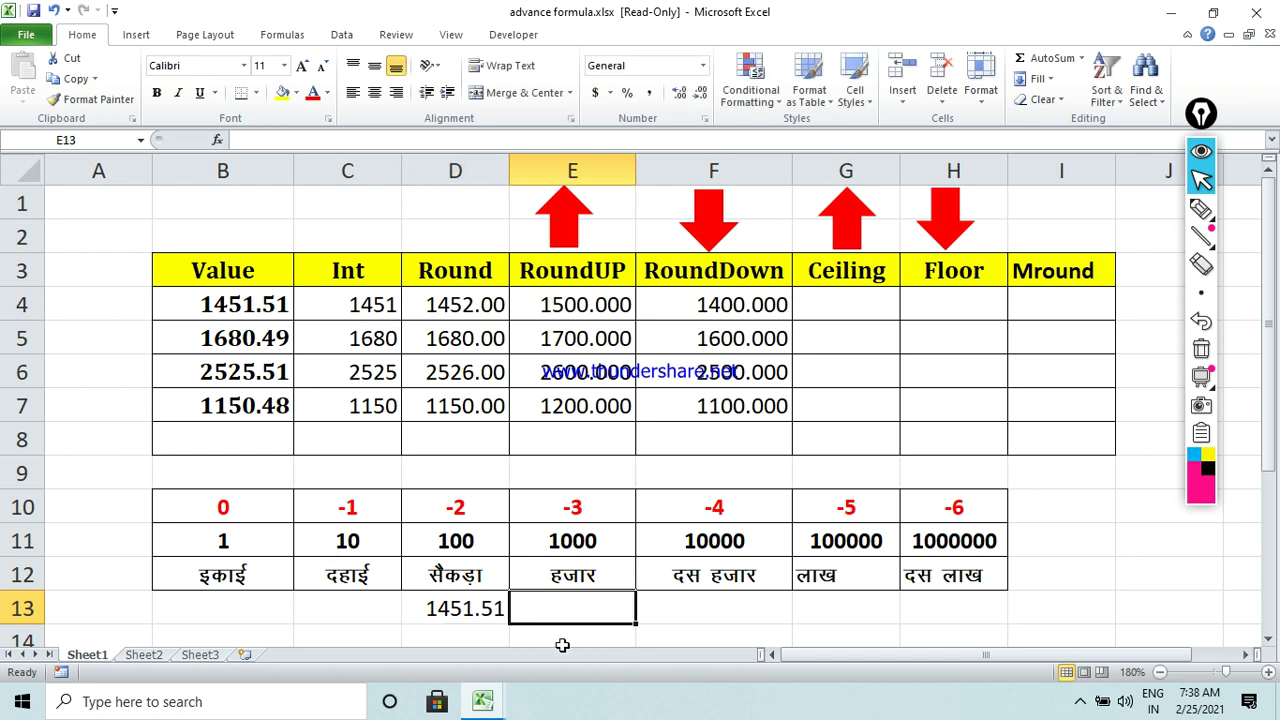
type("3")
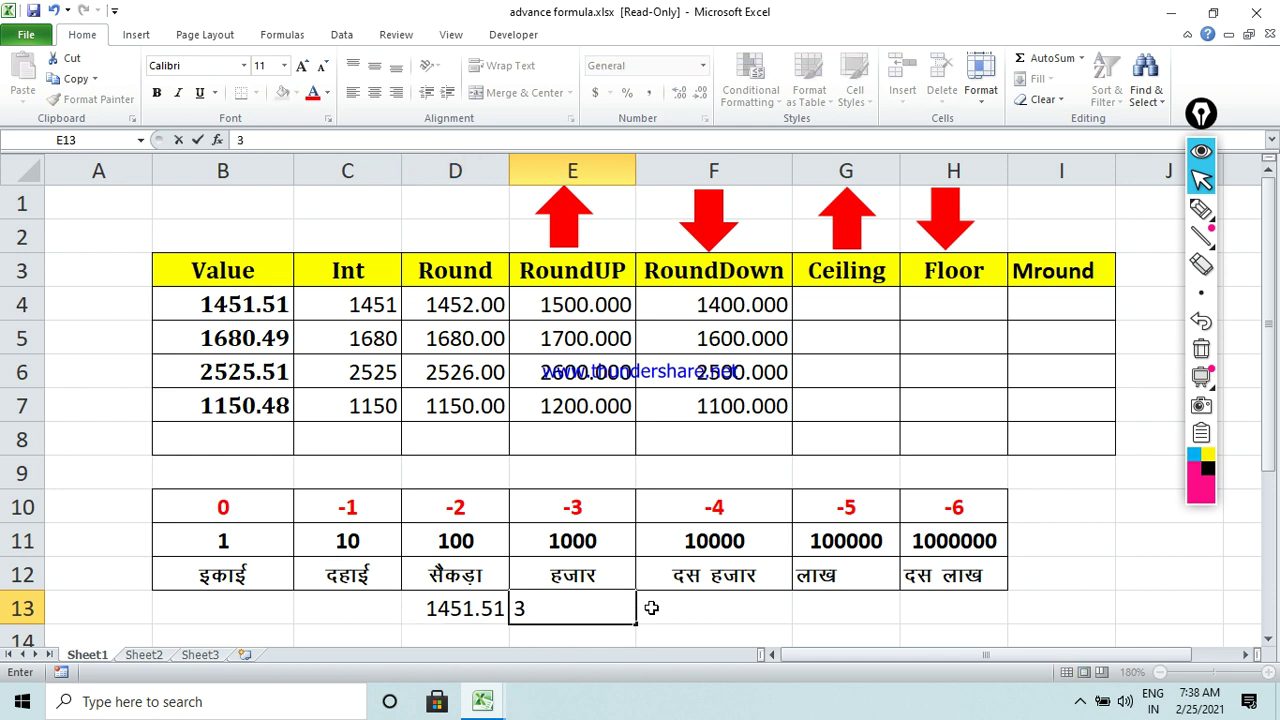
left_click(653, 608)
Compute =D13/E13 in F13 (483.8366667), then clear F13.
type("=")
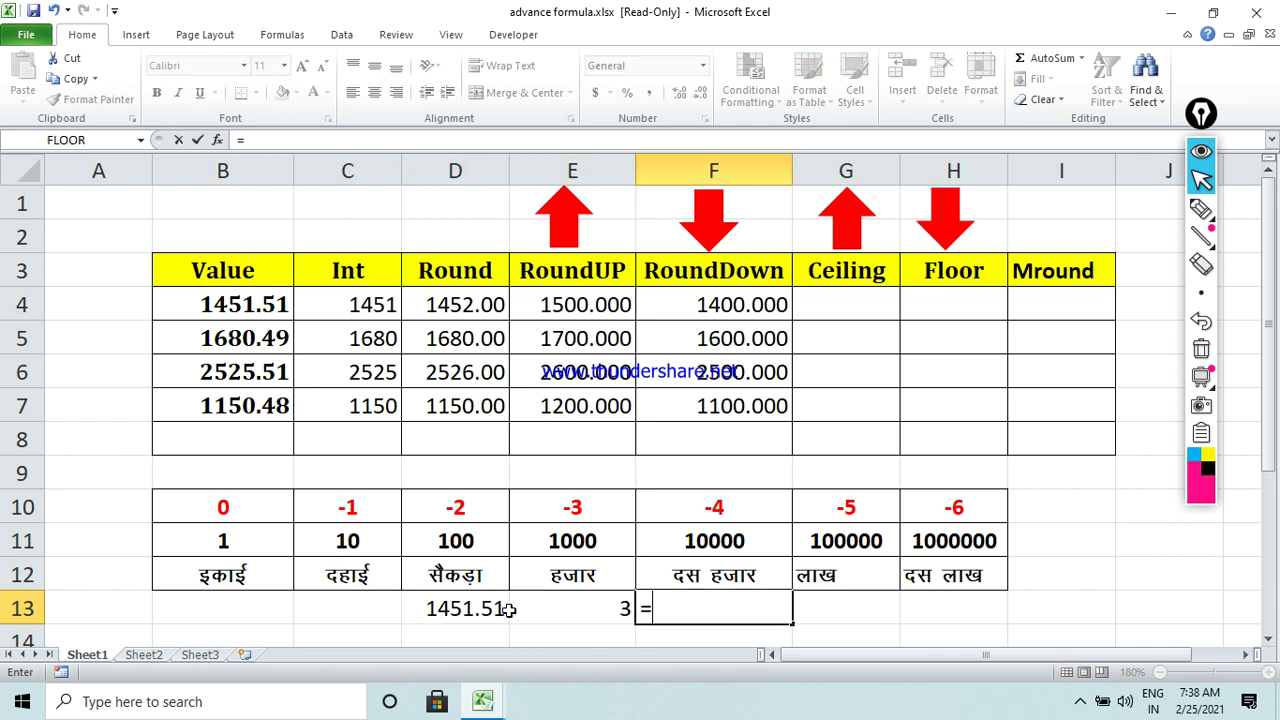
left_click(455, 610)
type("/")
left_click(568, 619)
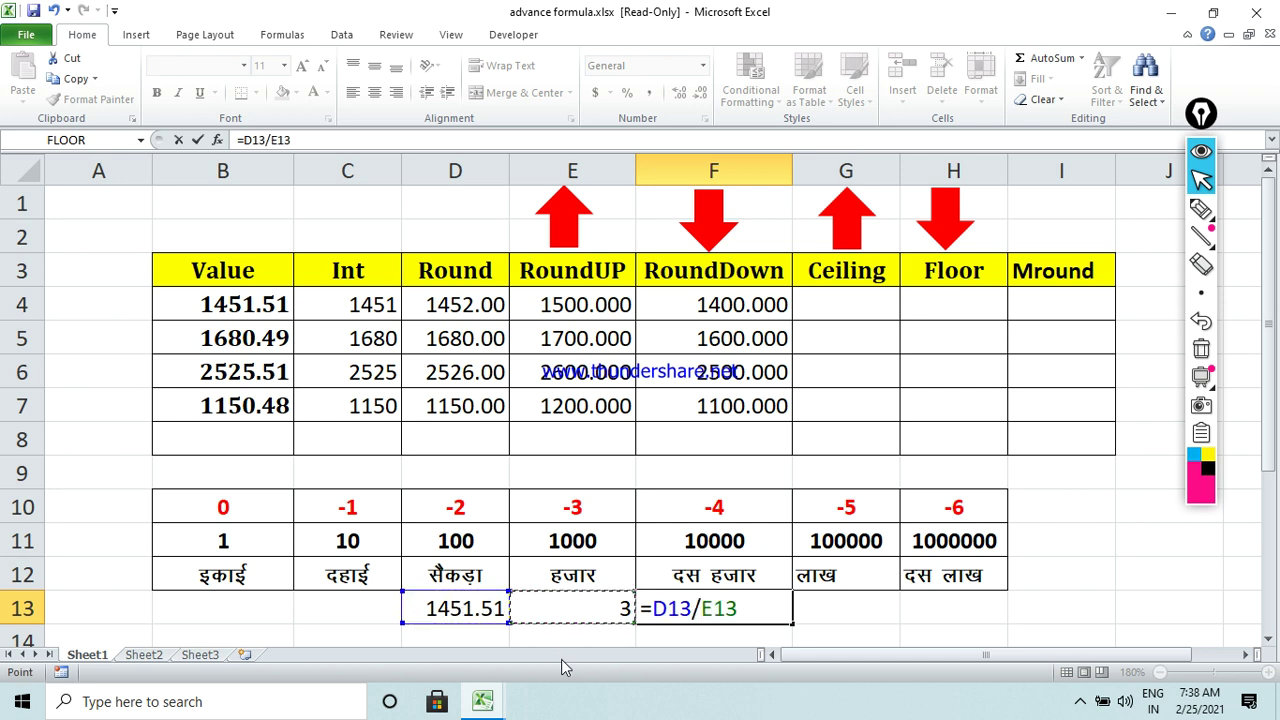
key("Return")
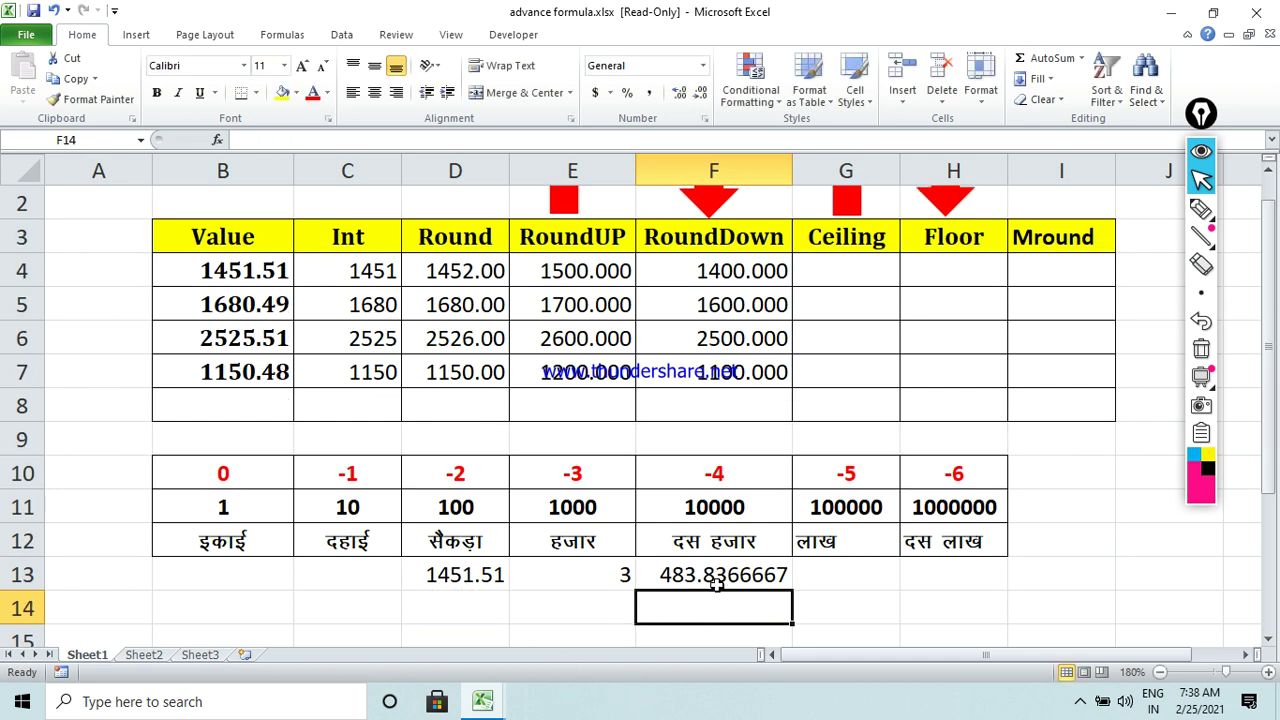
left_click(715, 583)
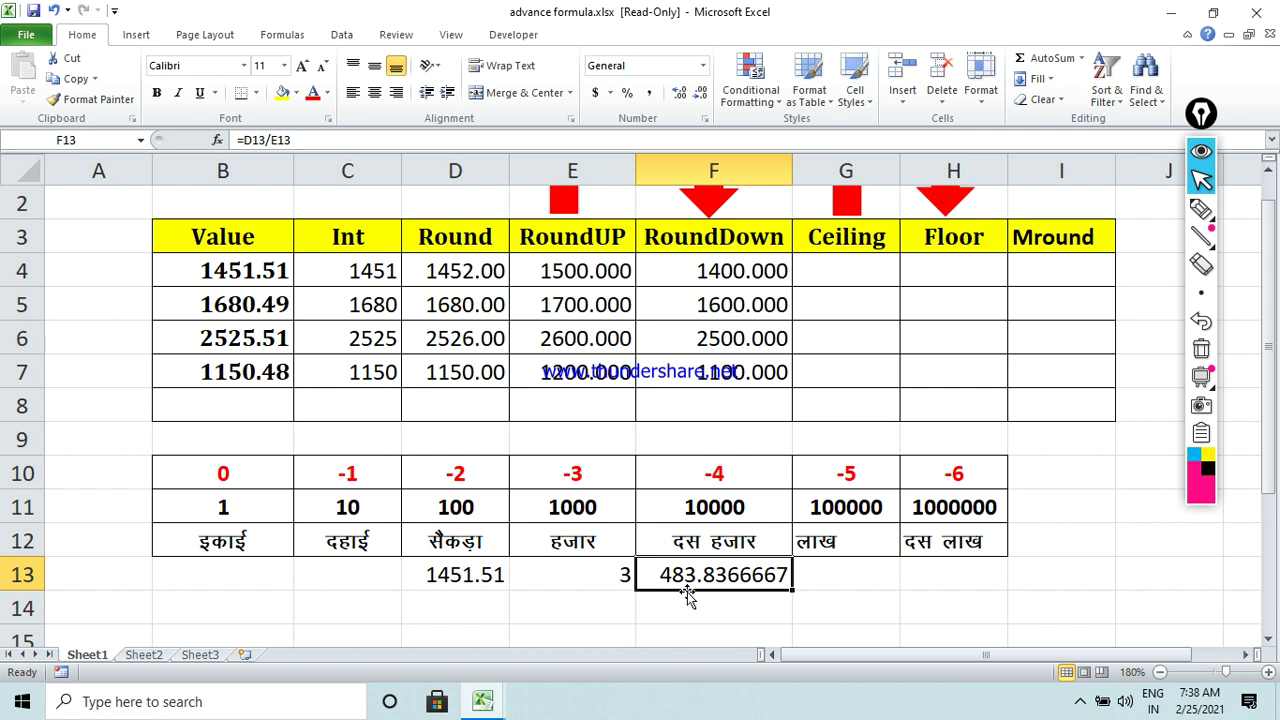
key("Delete")
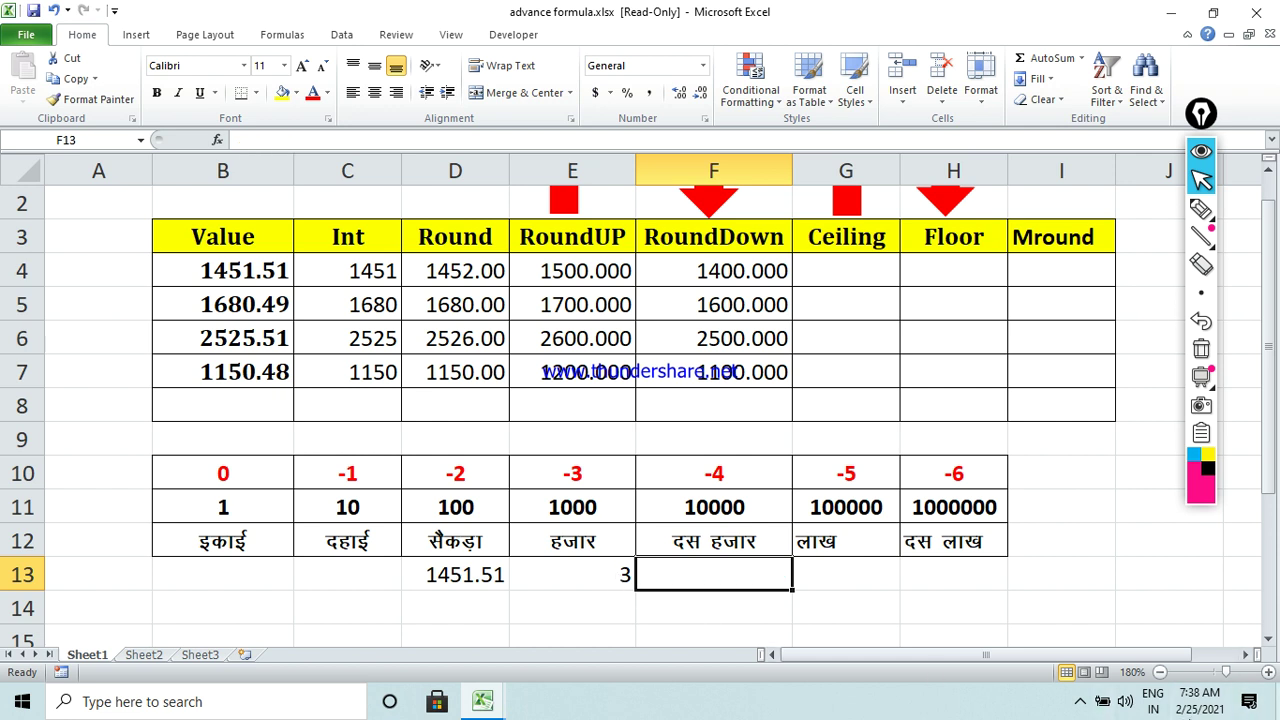
scroll(1268, 228, "up", 1)
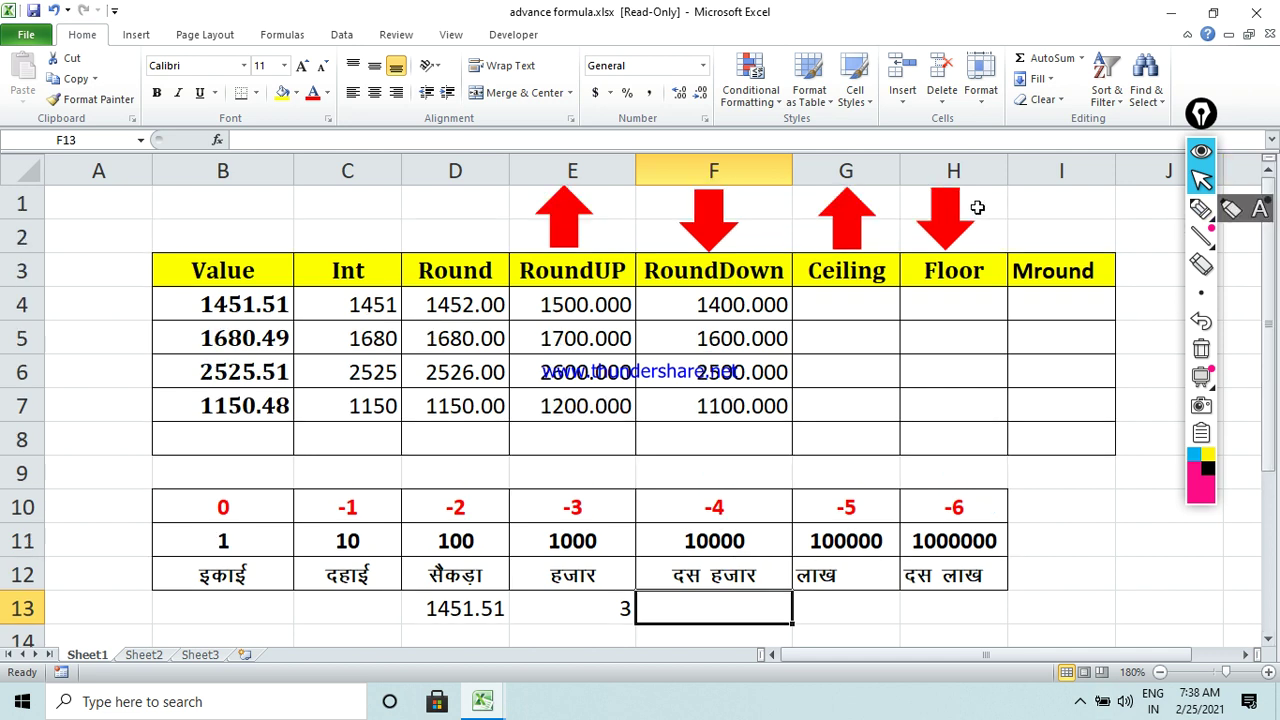
Enter =CEILING(B4,3) in G4, returning 1452.
left_click(868, 289)
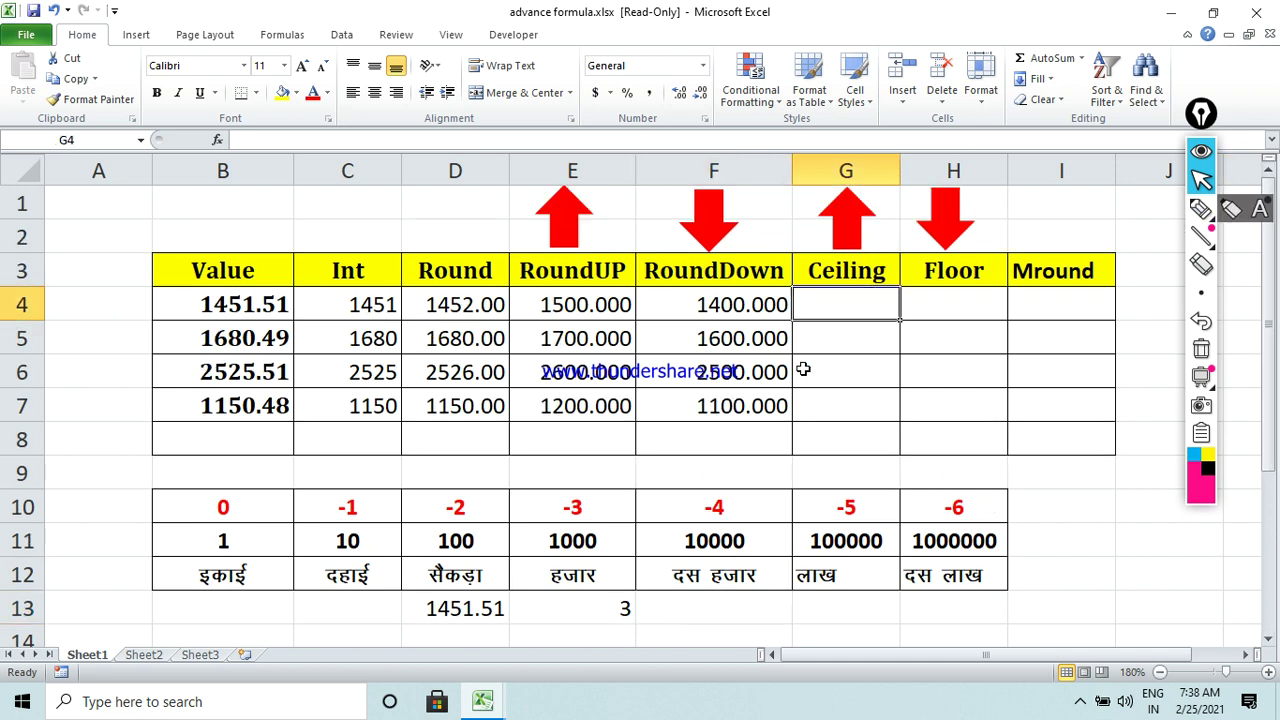
type("=ce")
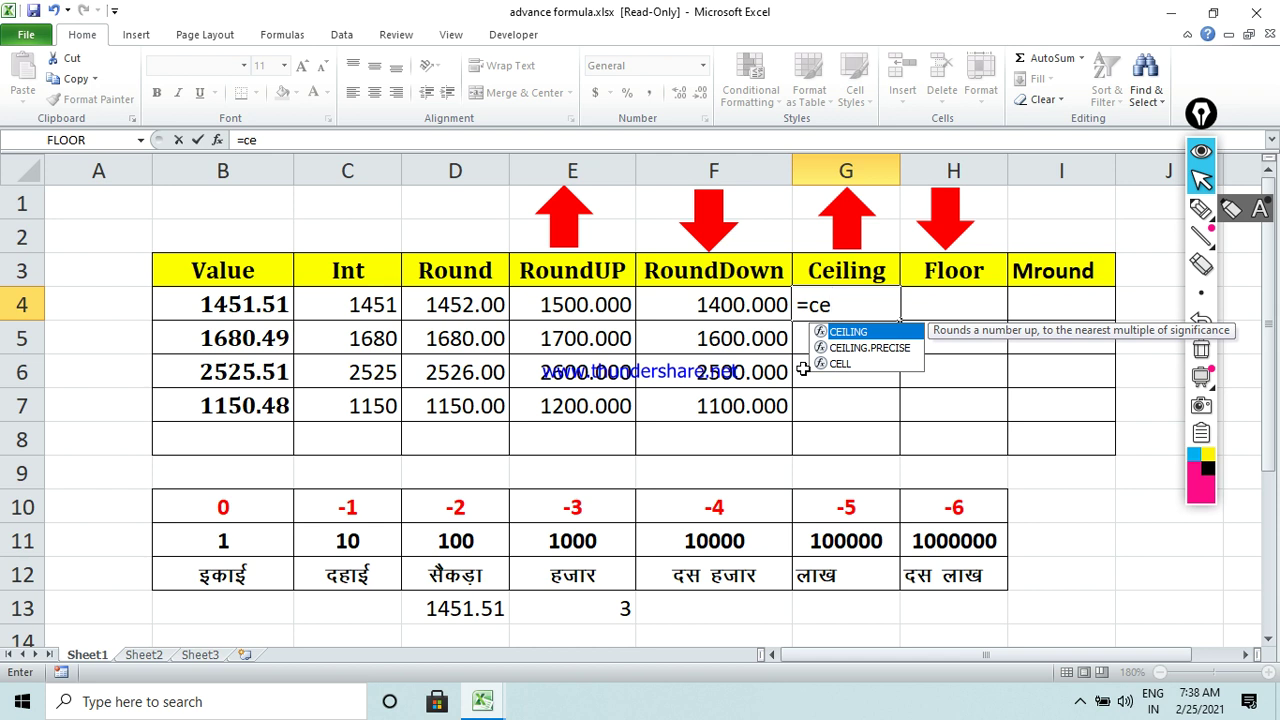
key("Tab")
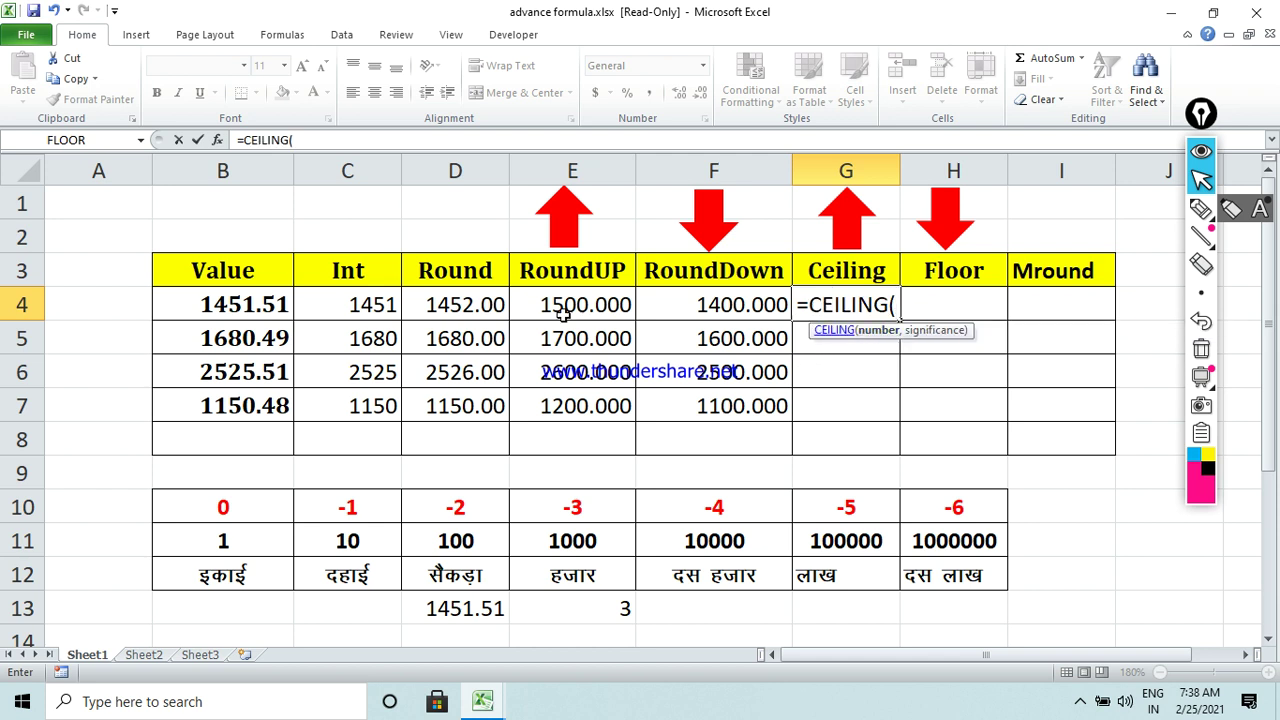
left_click(282, 307)
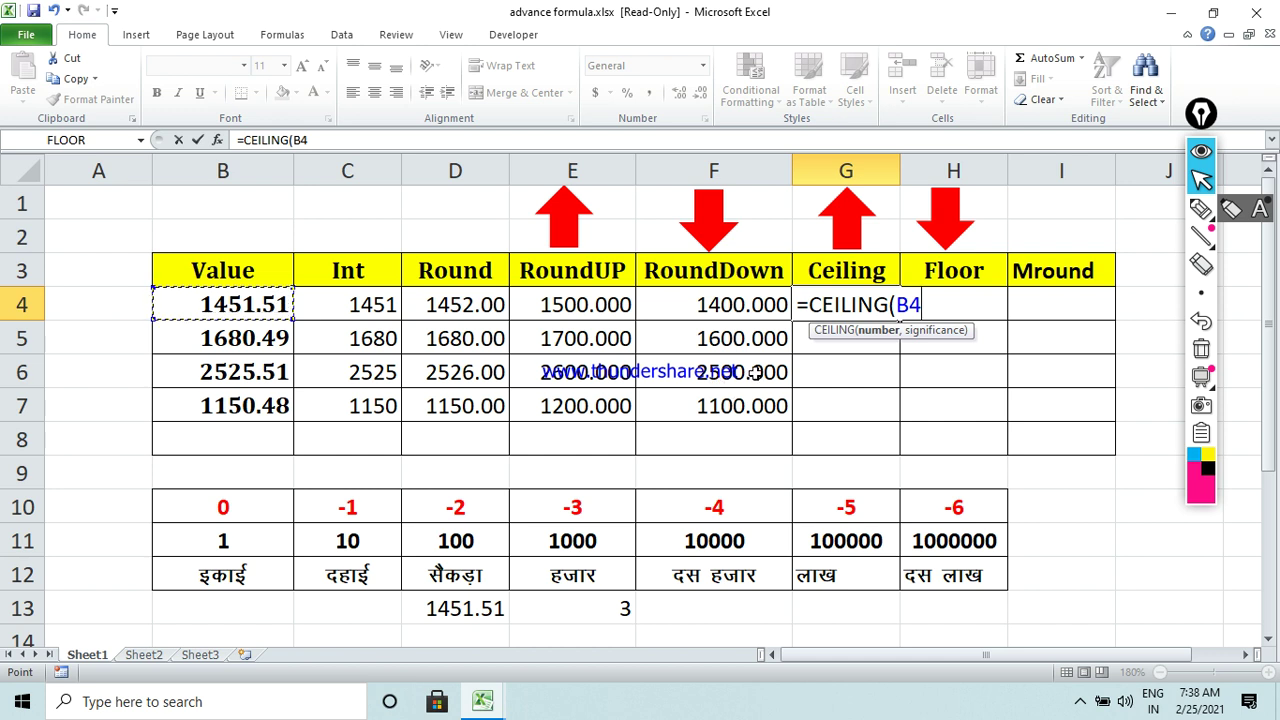
type(",")
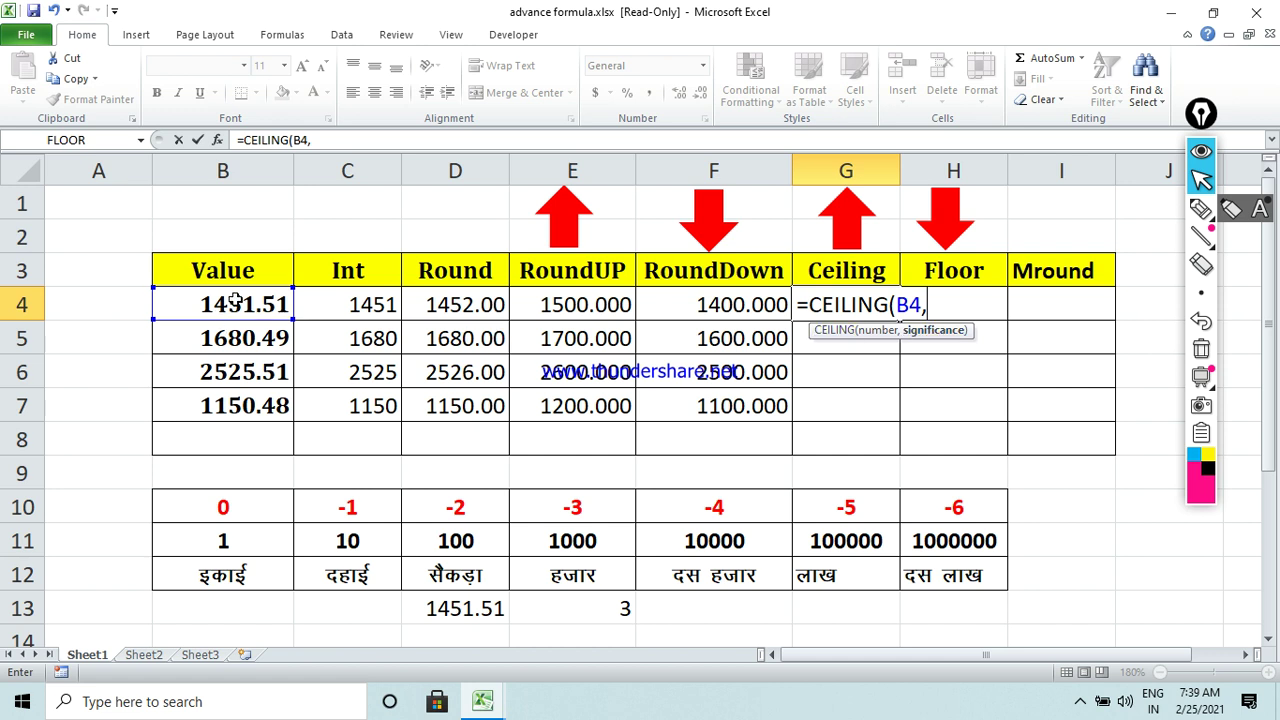
type("3")
type(")")
key("Return")
Check G4's result, then pick E13 and F13 to rework the division.
left_click(868, 308)
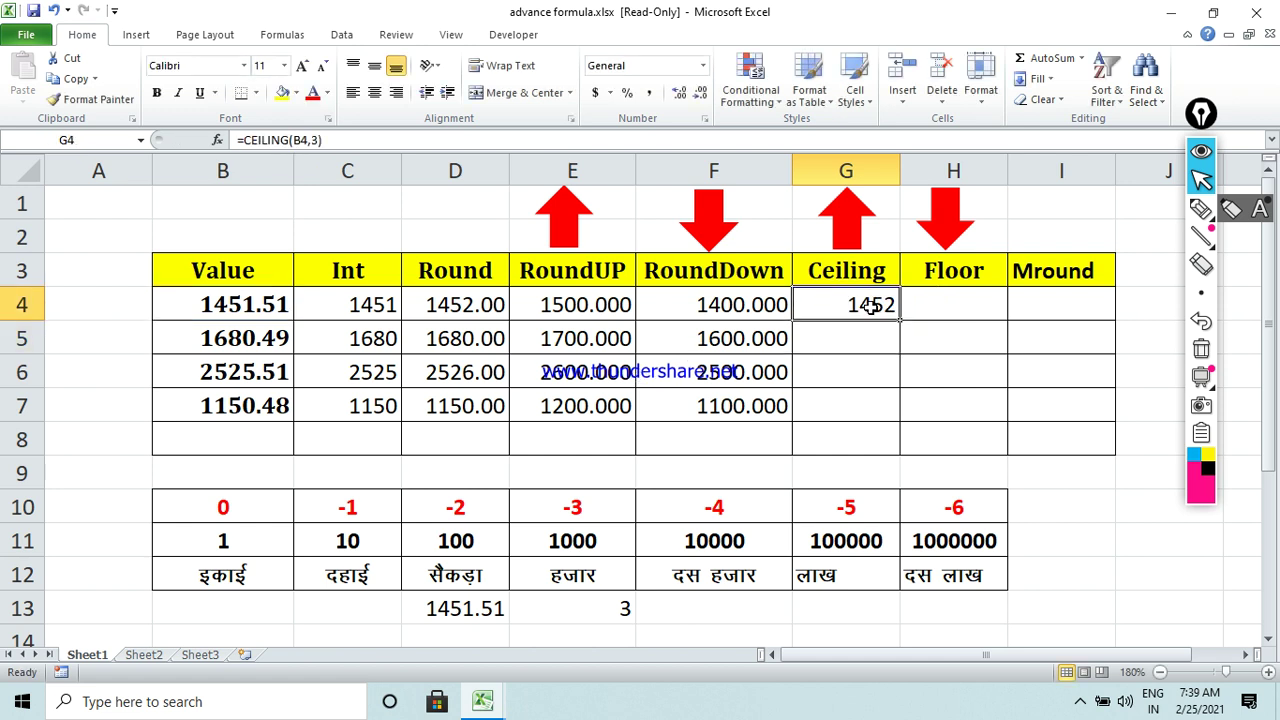
left_click(584, 605)
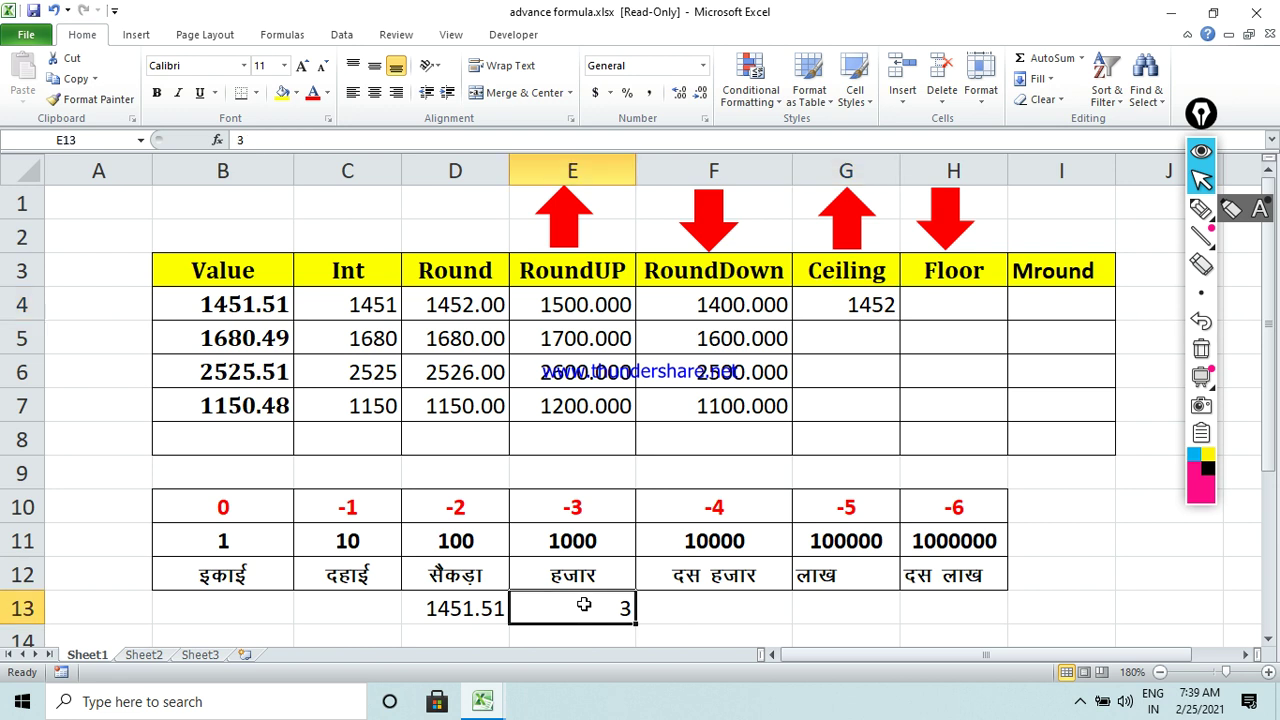
left_click(662, 606)
Enter the division formula =D13/E13 in F13.
type("=-")
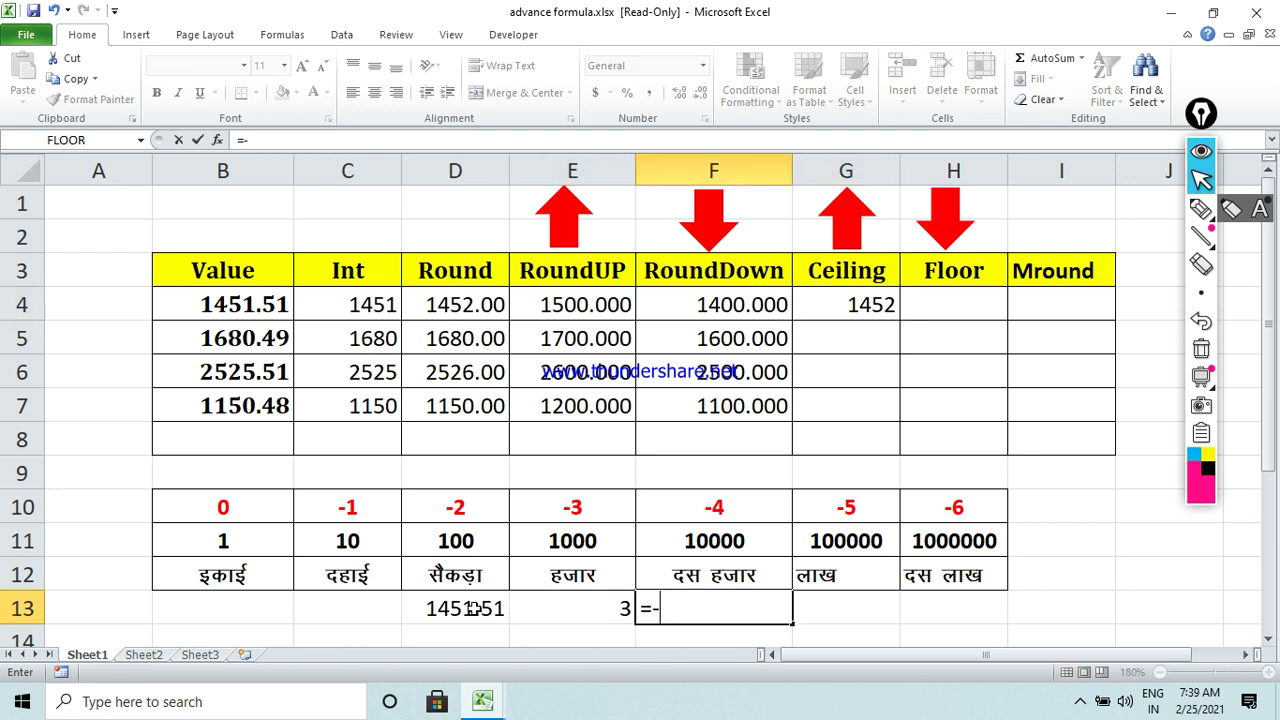
key("BackSpace")
left_click(430, 608)
type("/")
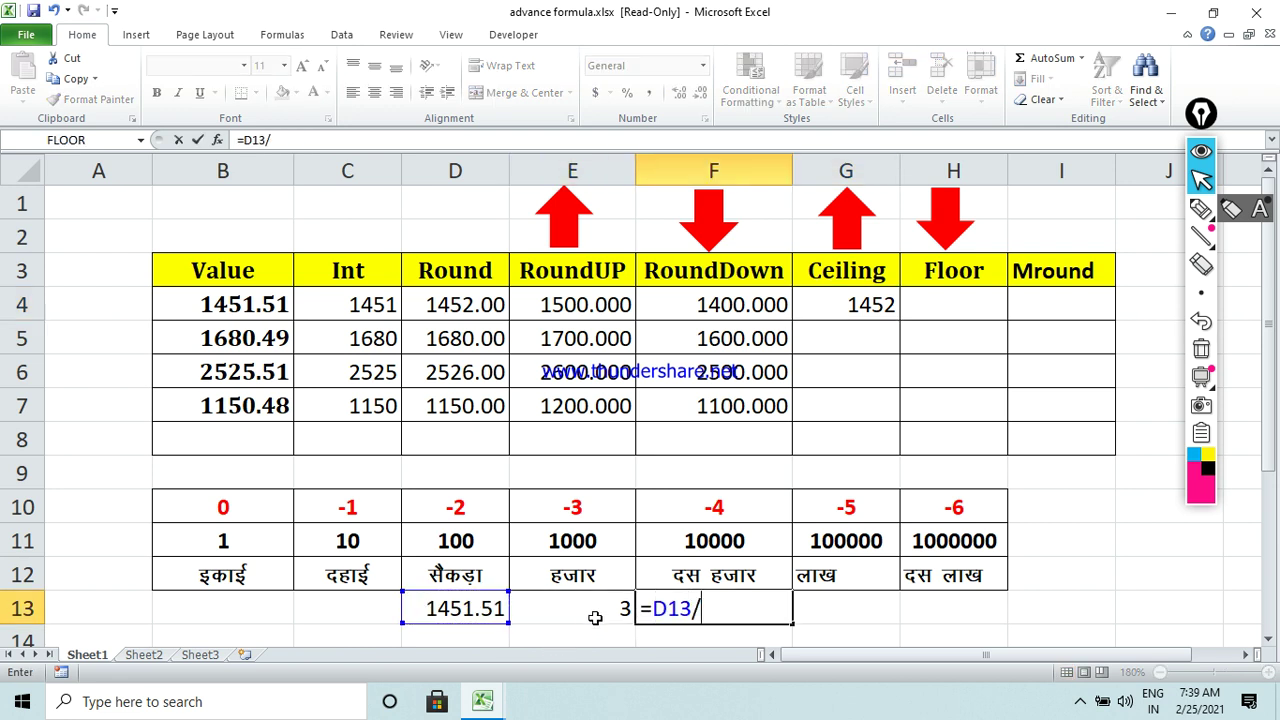
left_click(594, 614)
key("Return")
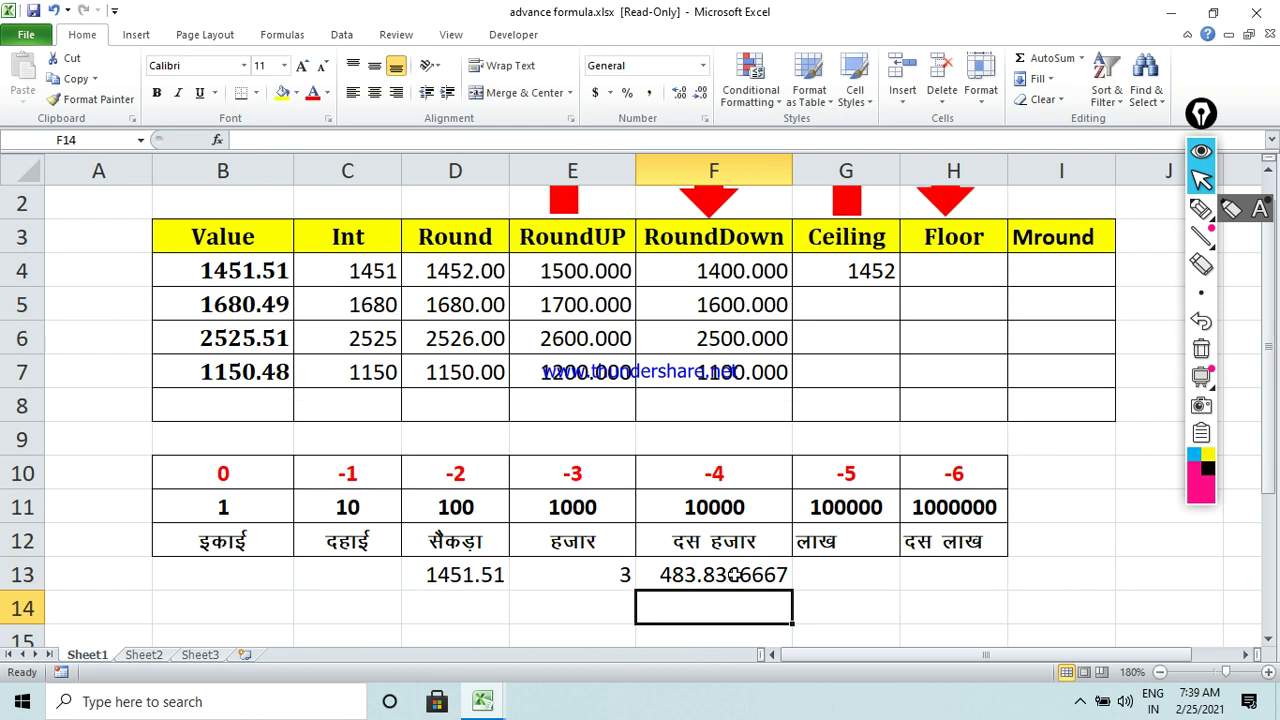
left_click(735, 576)
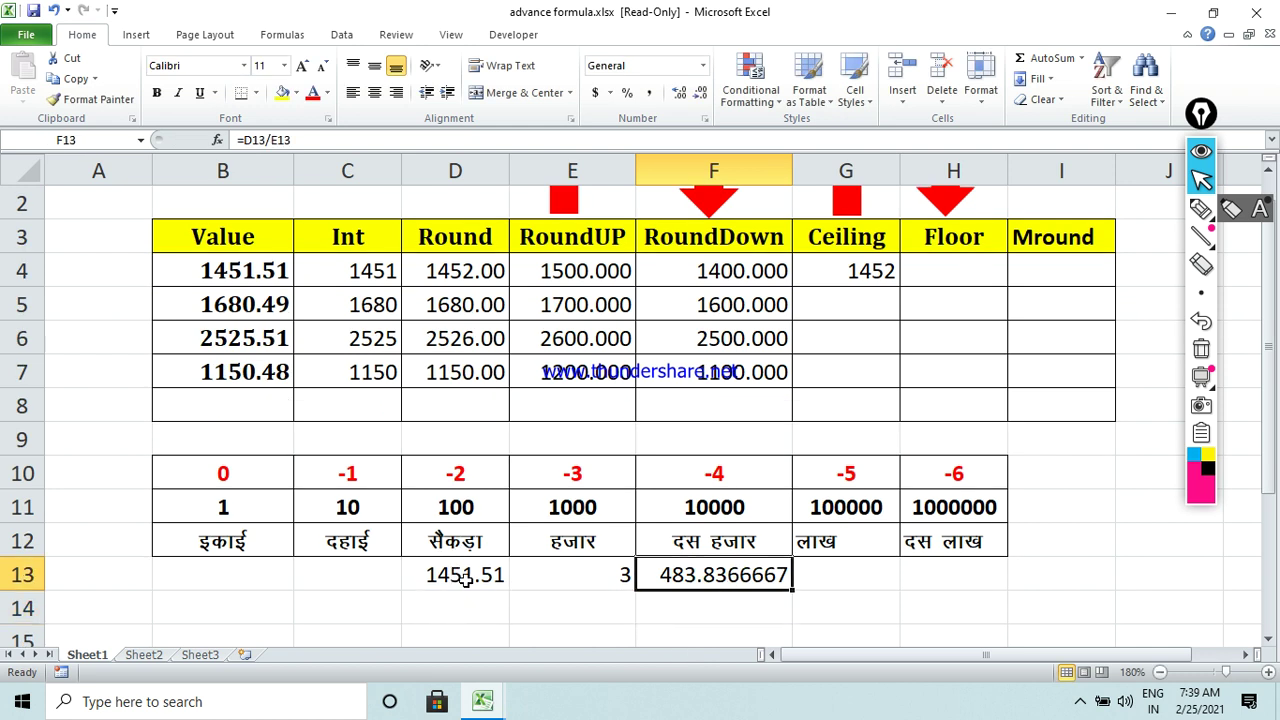
Change G4's CEILING multiple to 15 and fill it down to G7 (1455, 1695, 2535, 1155).
double_click(864, 276)
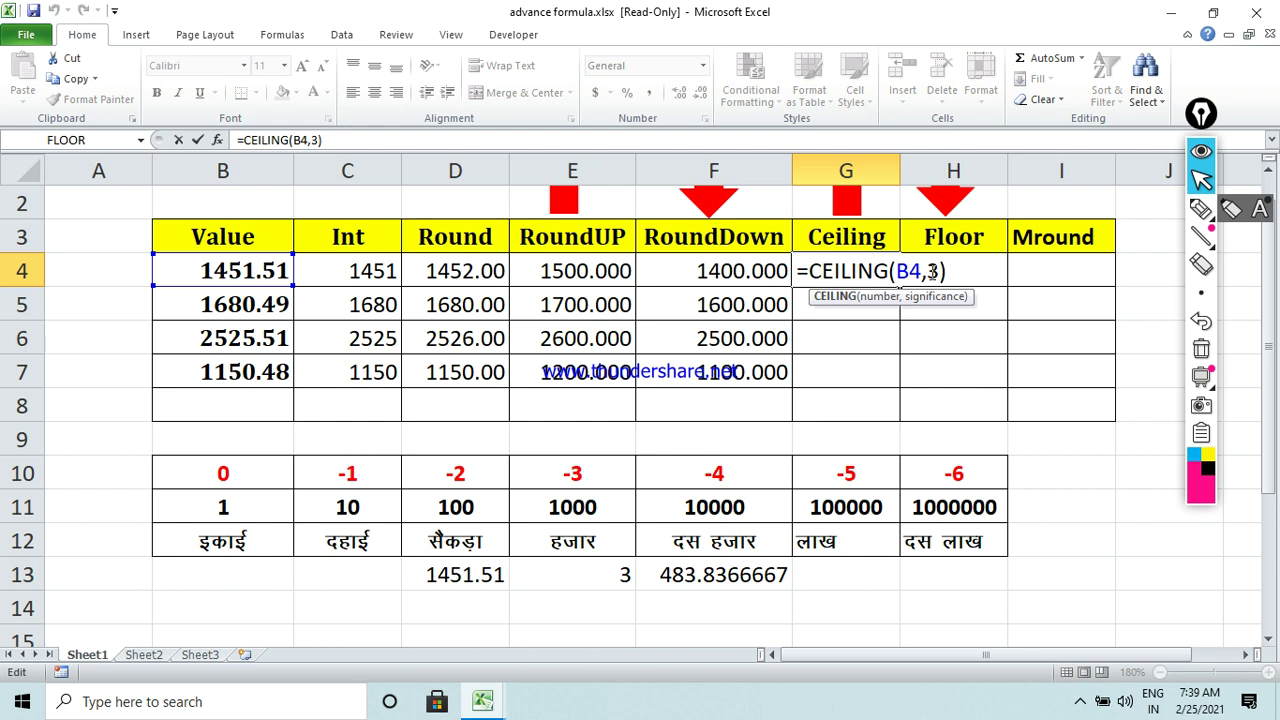
key("Return")
left_click(862, 279)
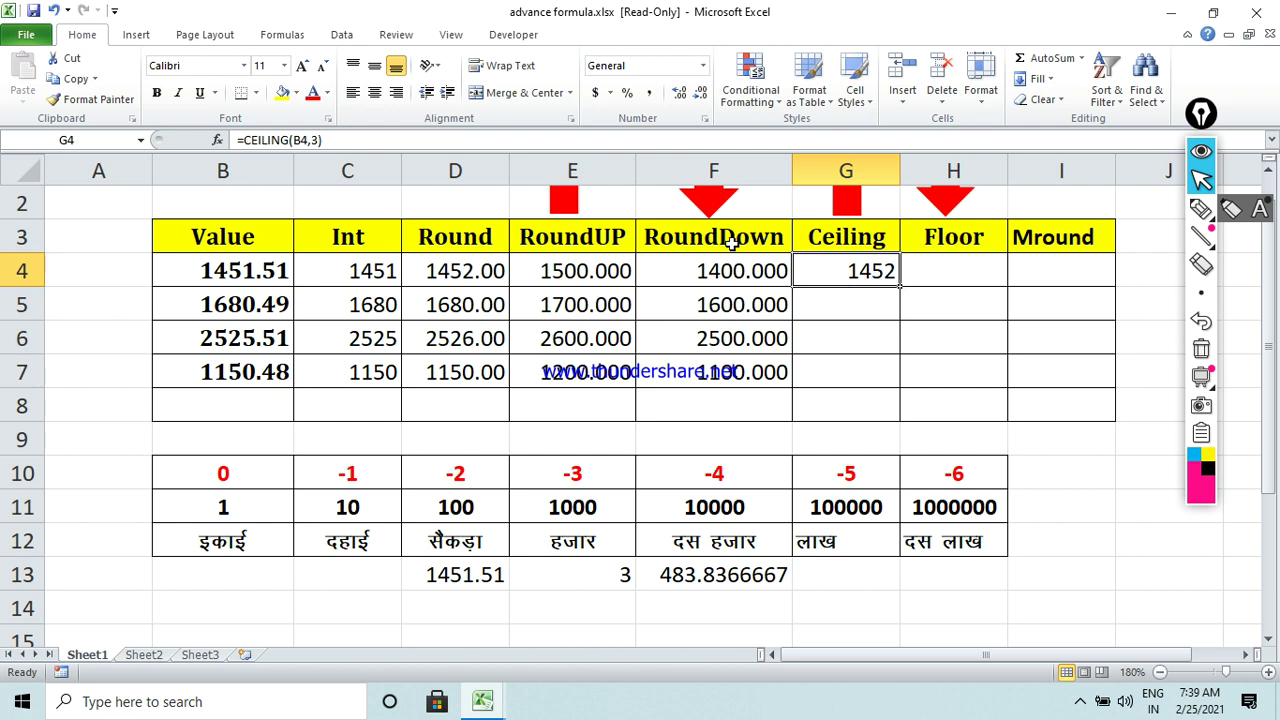
double_click(316, 140)
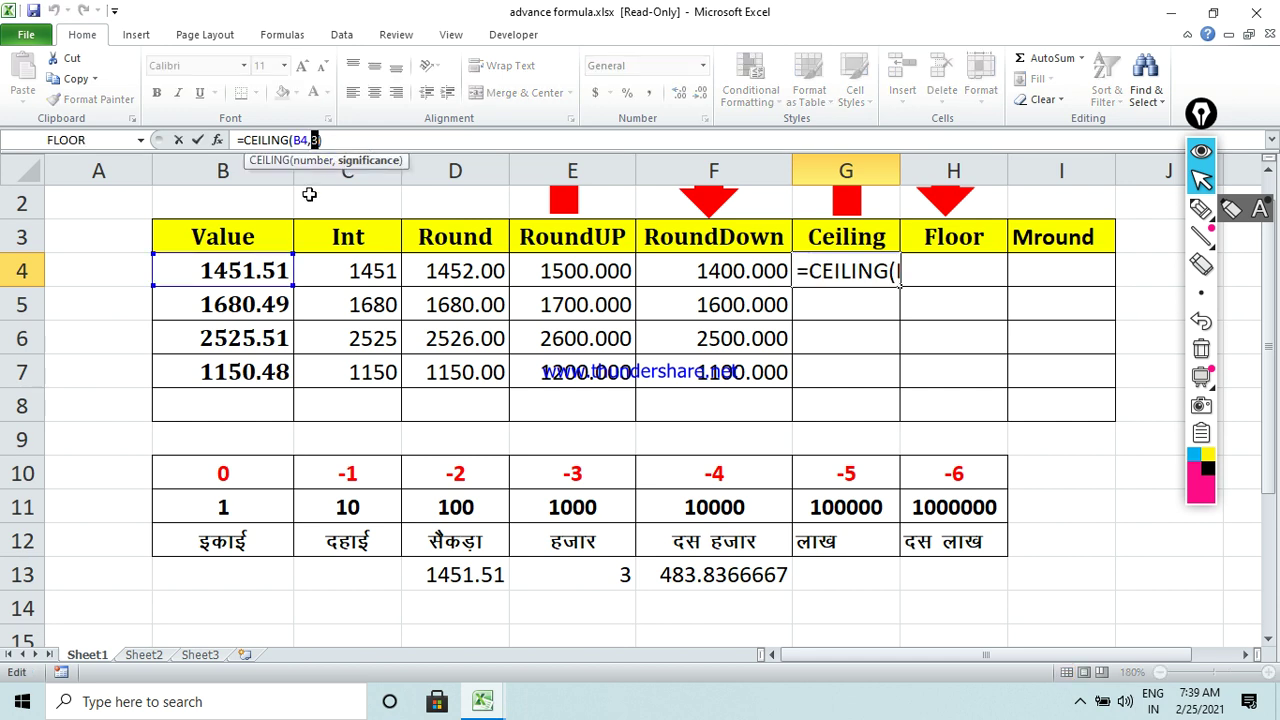
key("BackSpace")
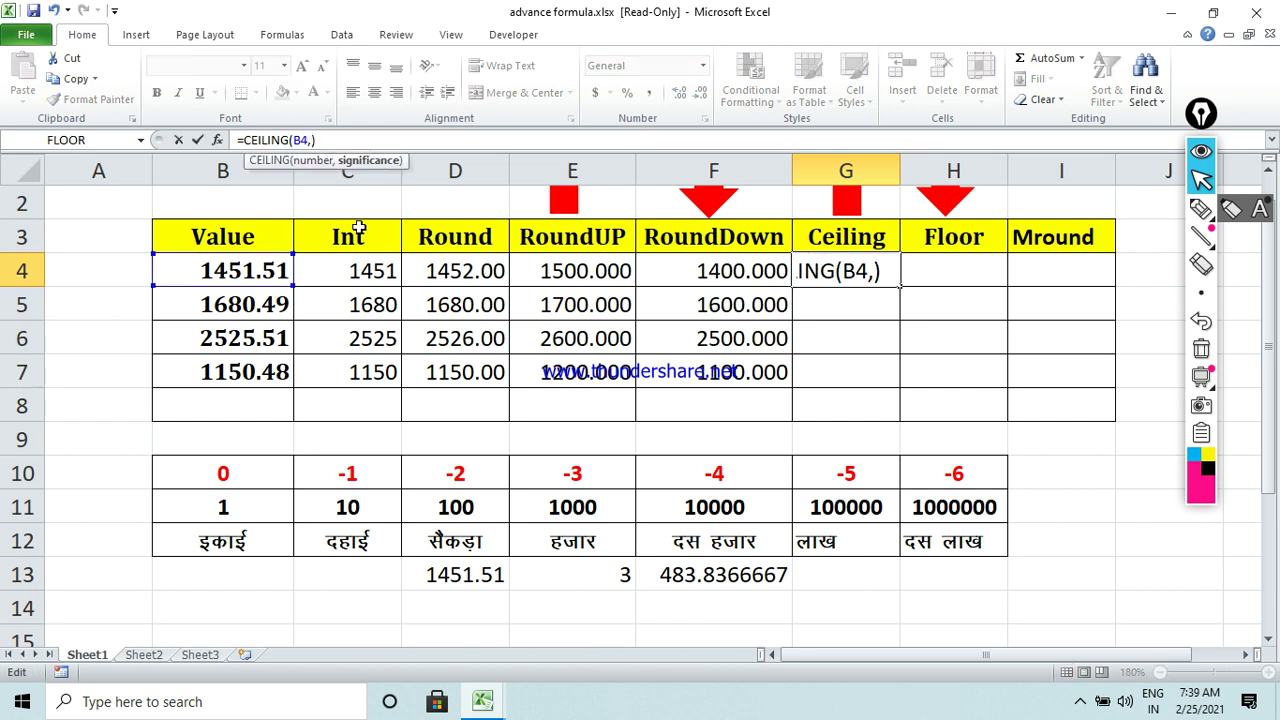
type("15")
key("Return")
left_click(876, 278)
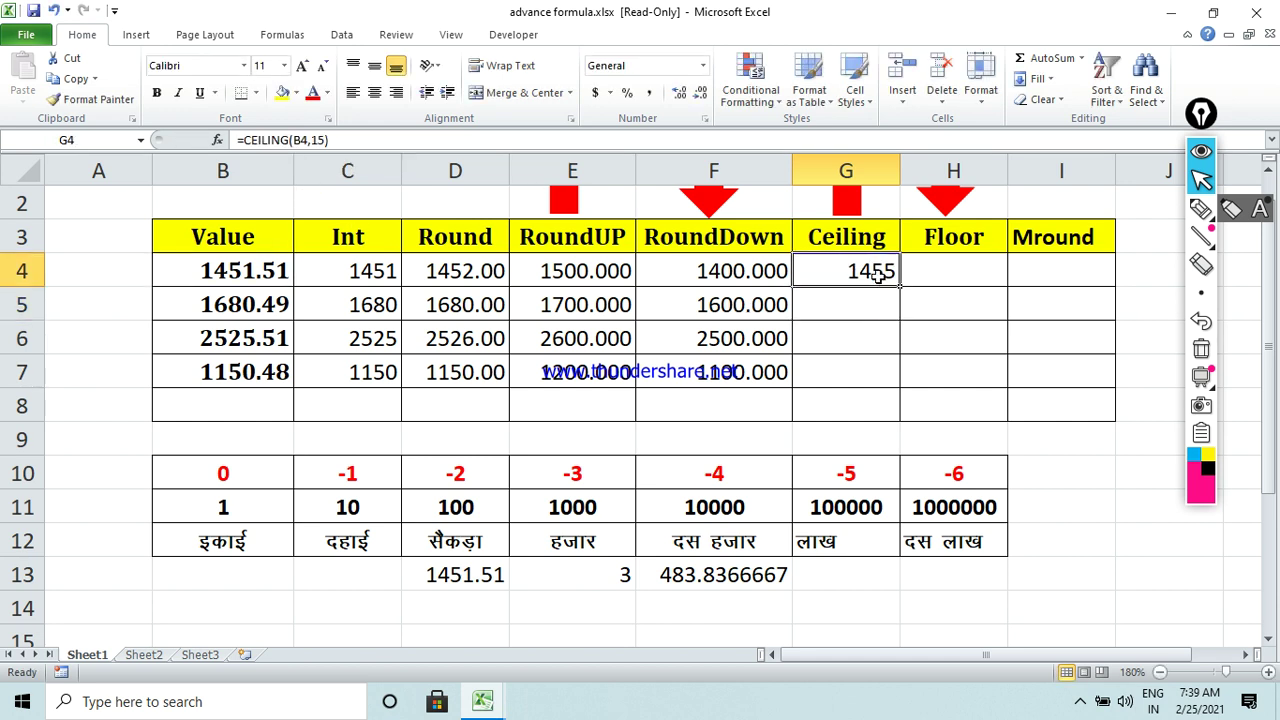
left_click_drag(899, 285, 893, 380)
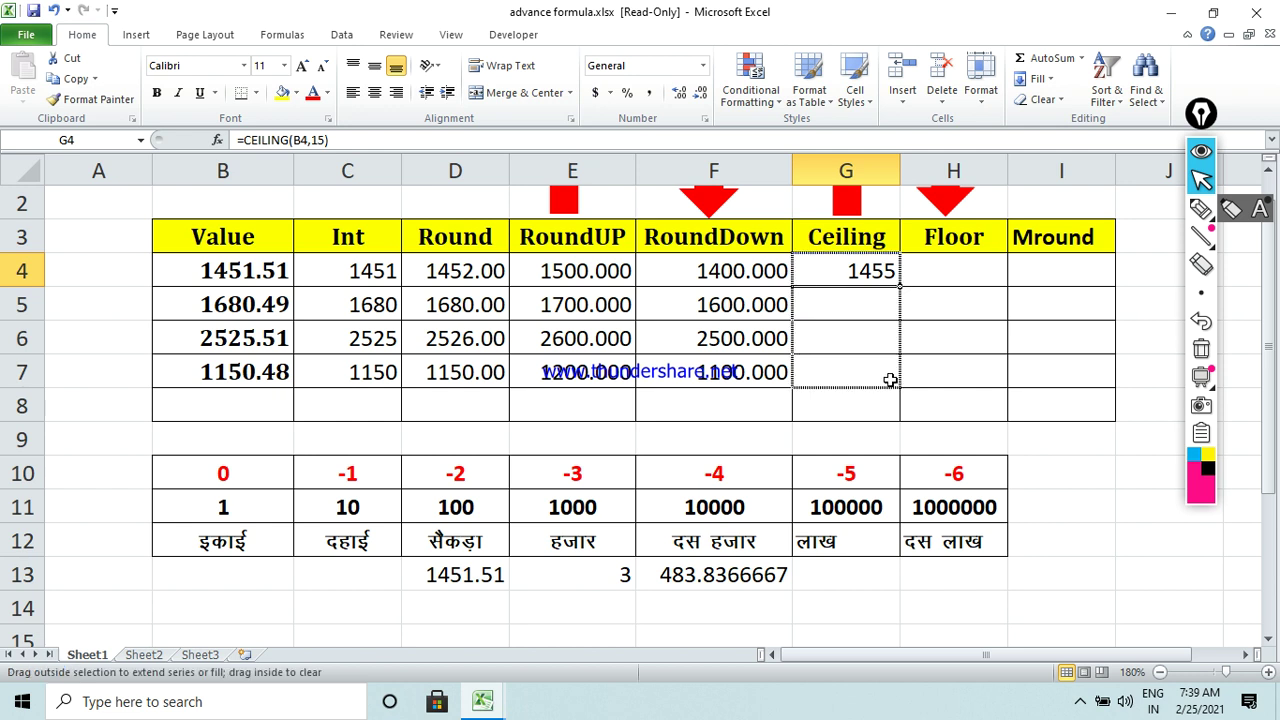
left_click(620, 574)
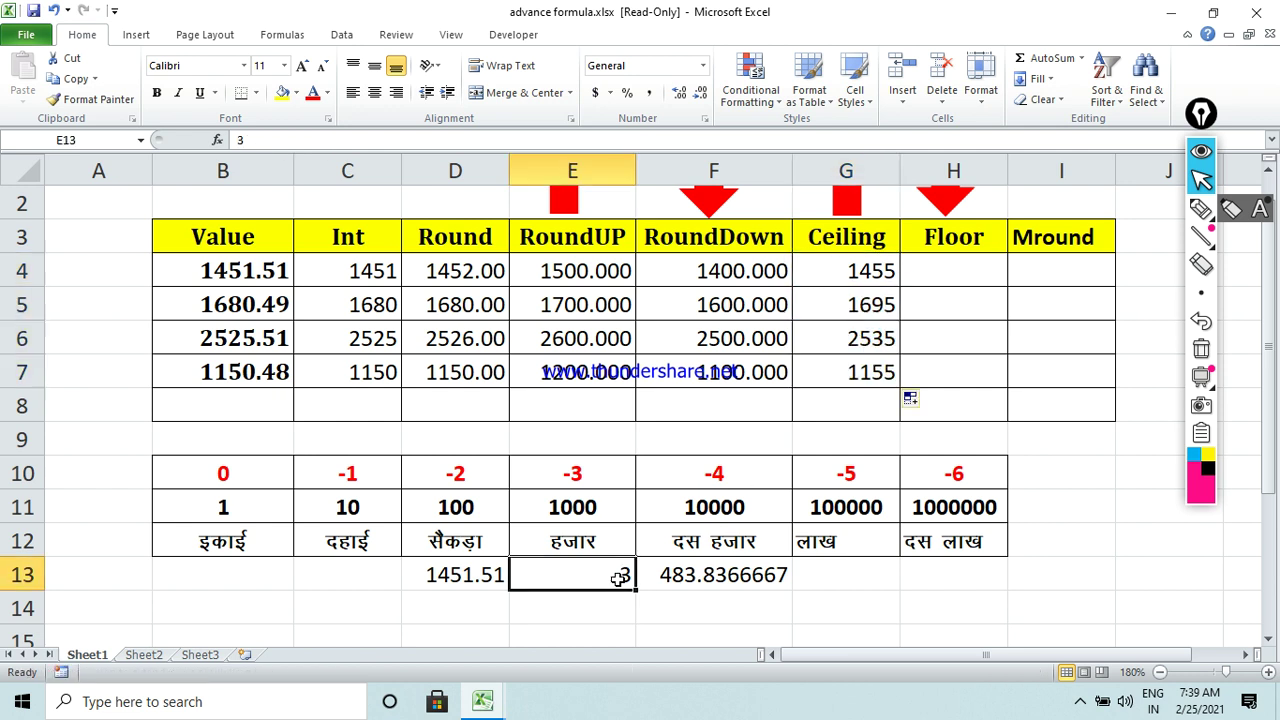
Change the divisor in E13 to 15 and check the F13 division result.
type("15")
key("Return")
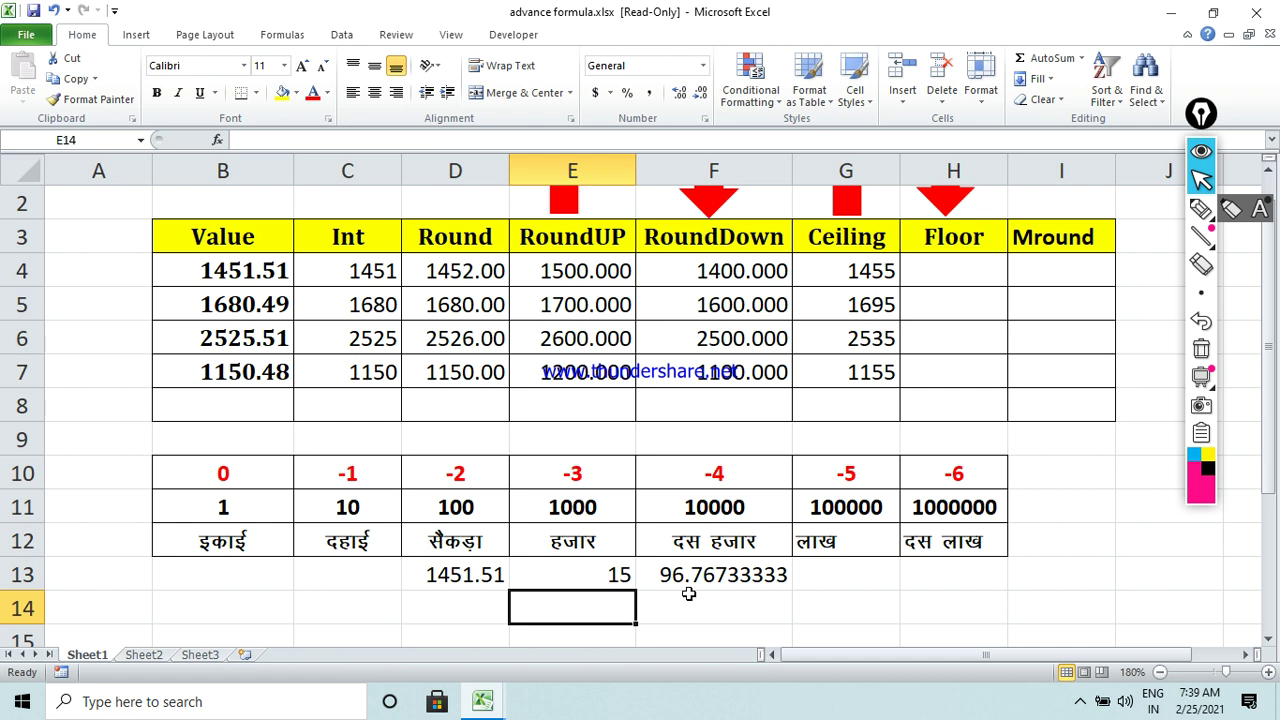
left_click(688, 583)
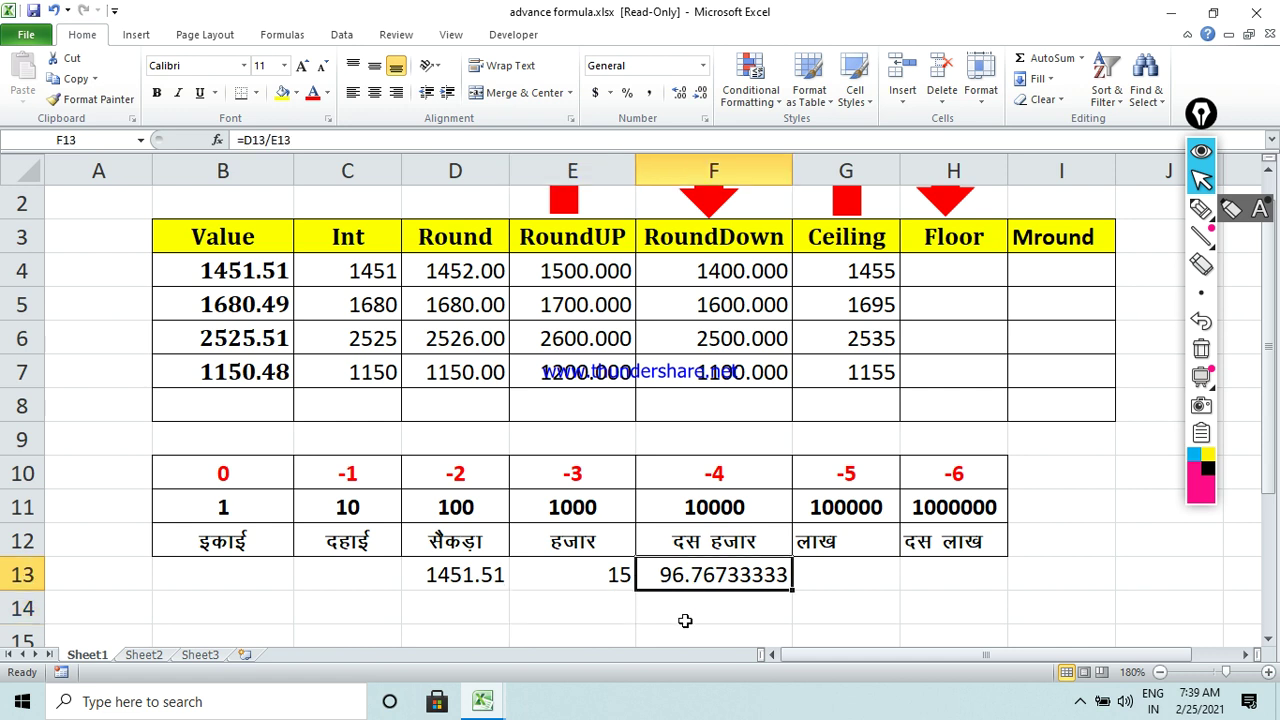
Enter =FLOOR(B4,5) in H4 and fill it to H7 (1450, 1680, 2525, 1150).
left_click(926, 285)
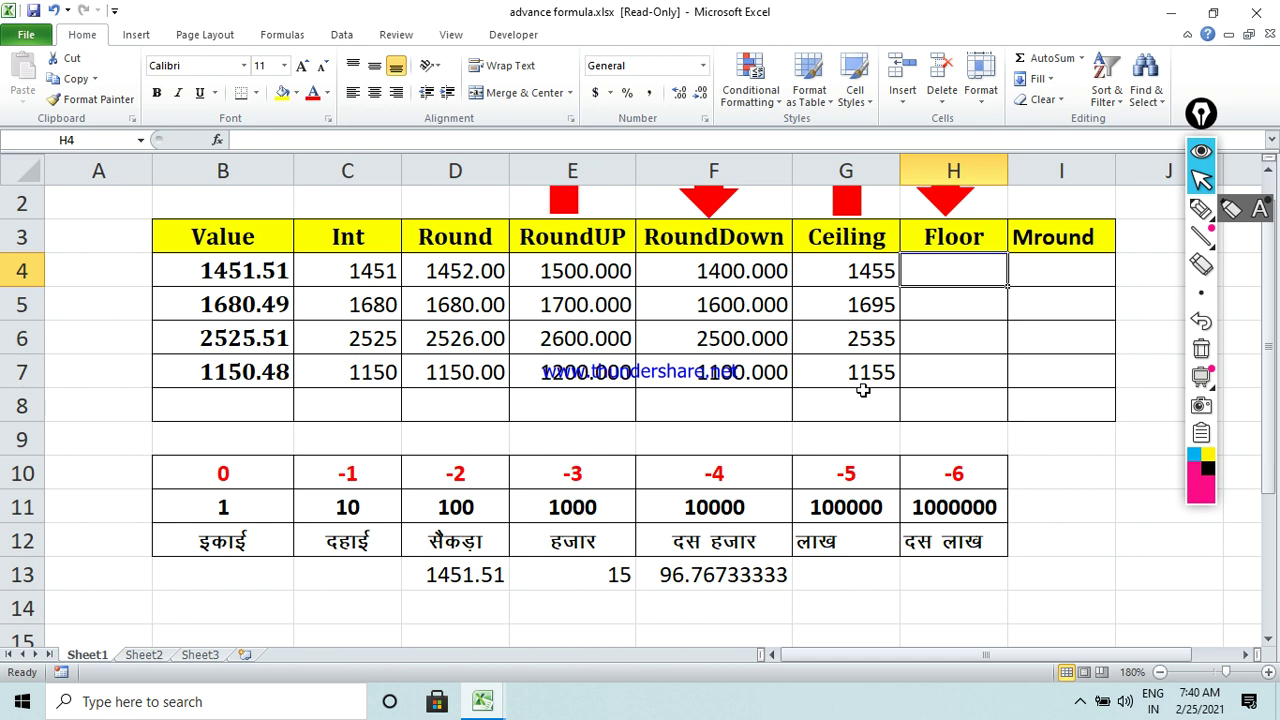
type("=fl")
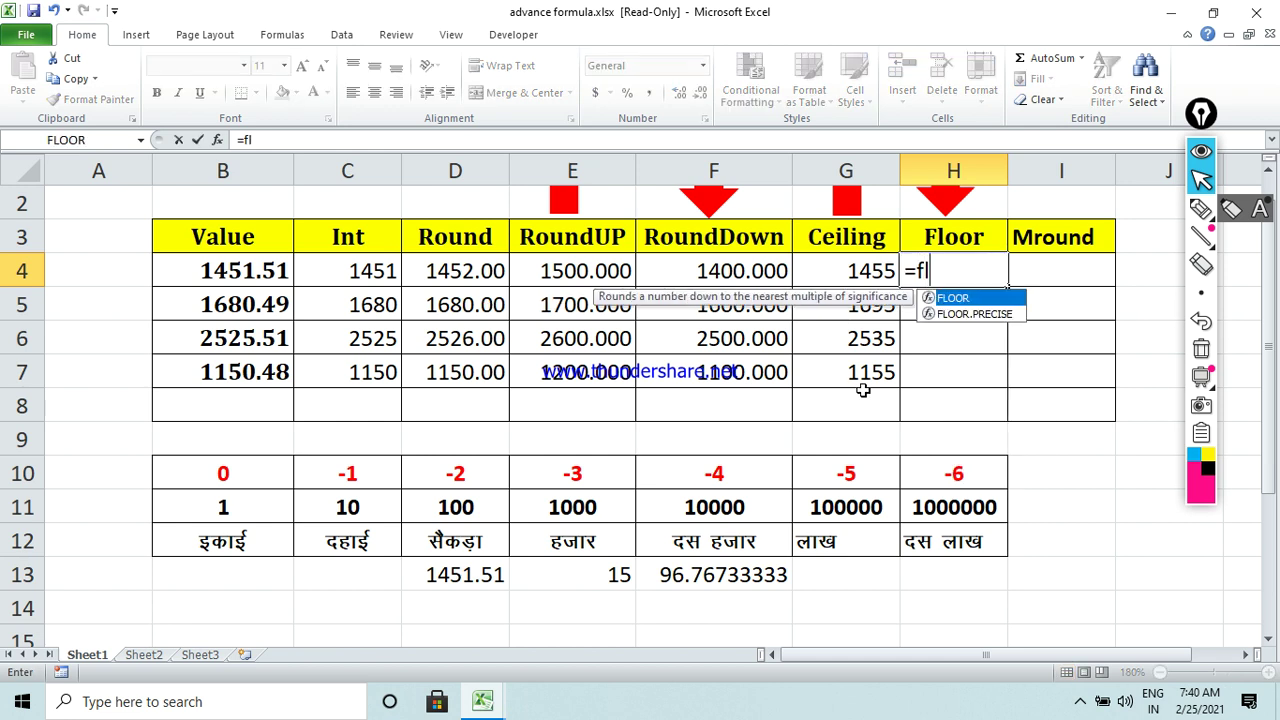
key("Tab")
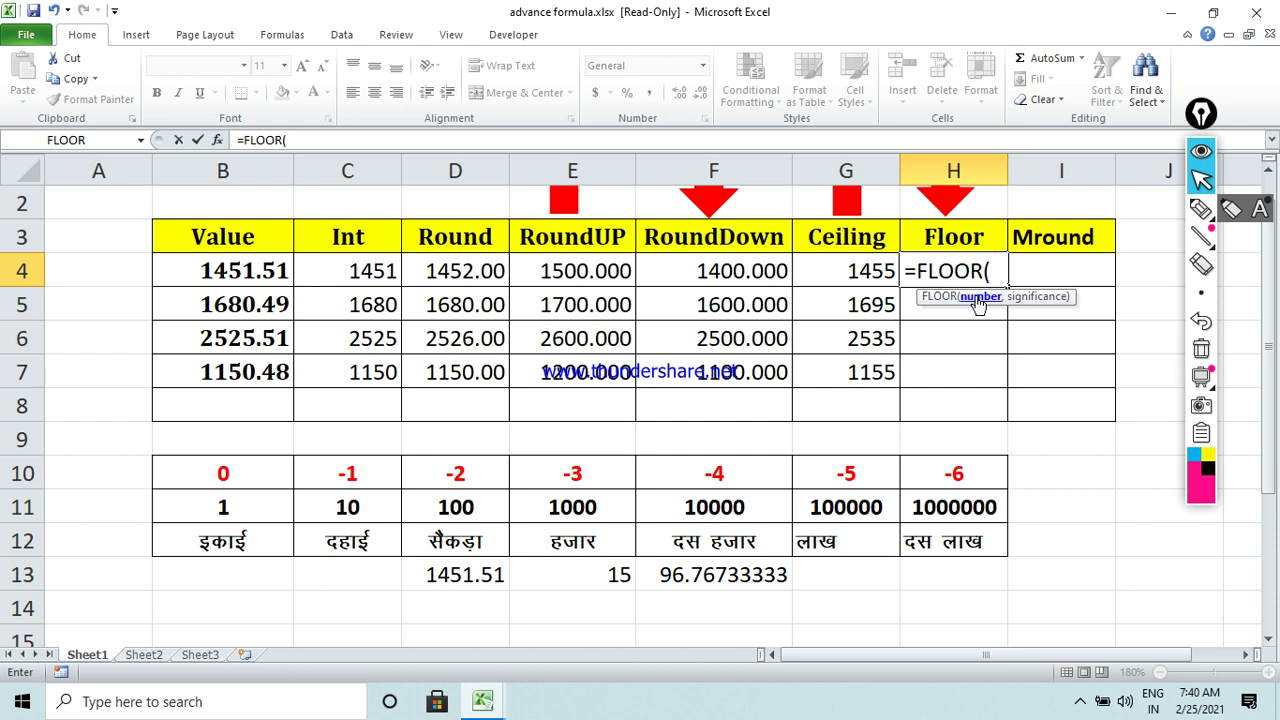
left_click(261, 277)
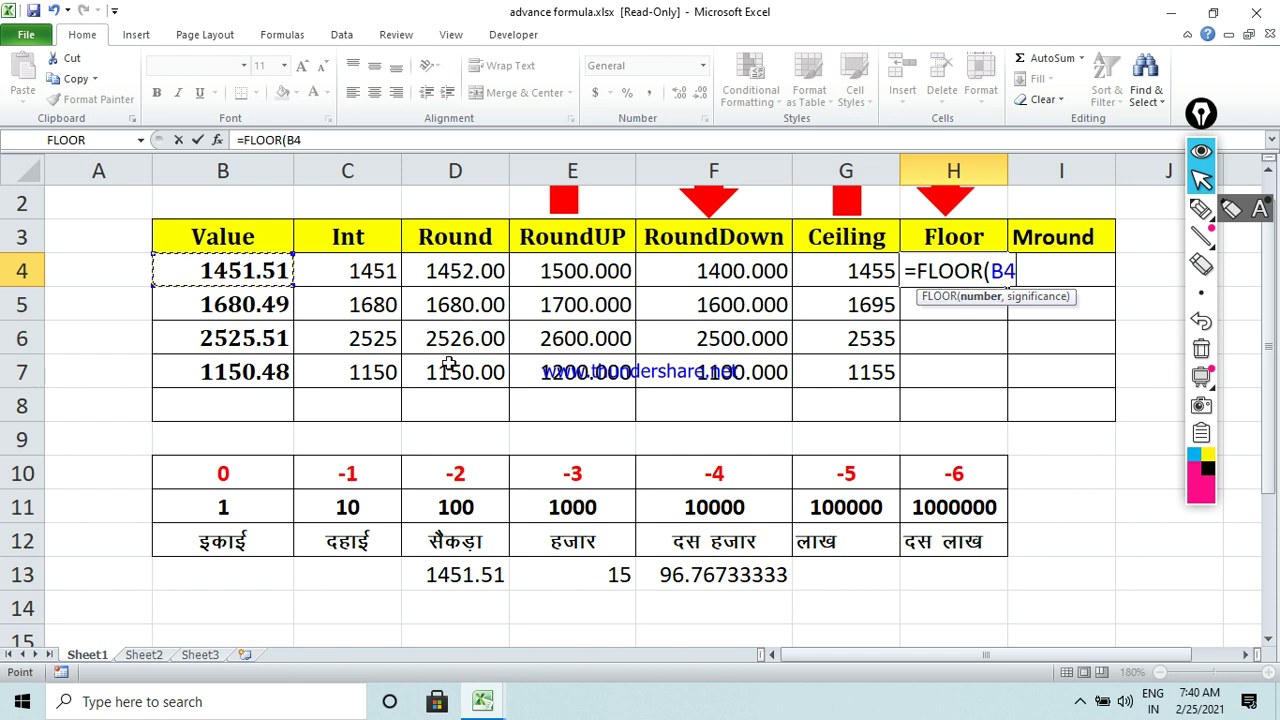
type(",")
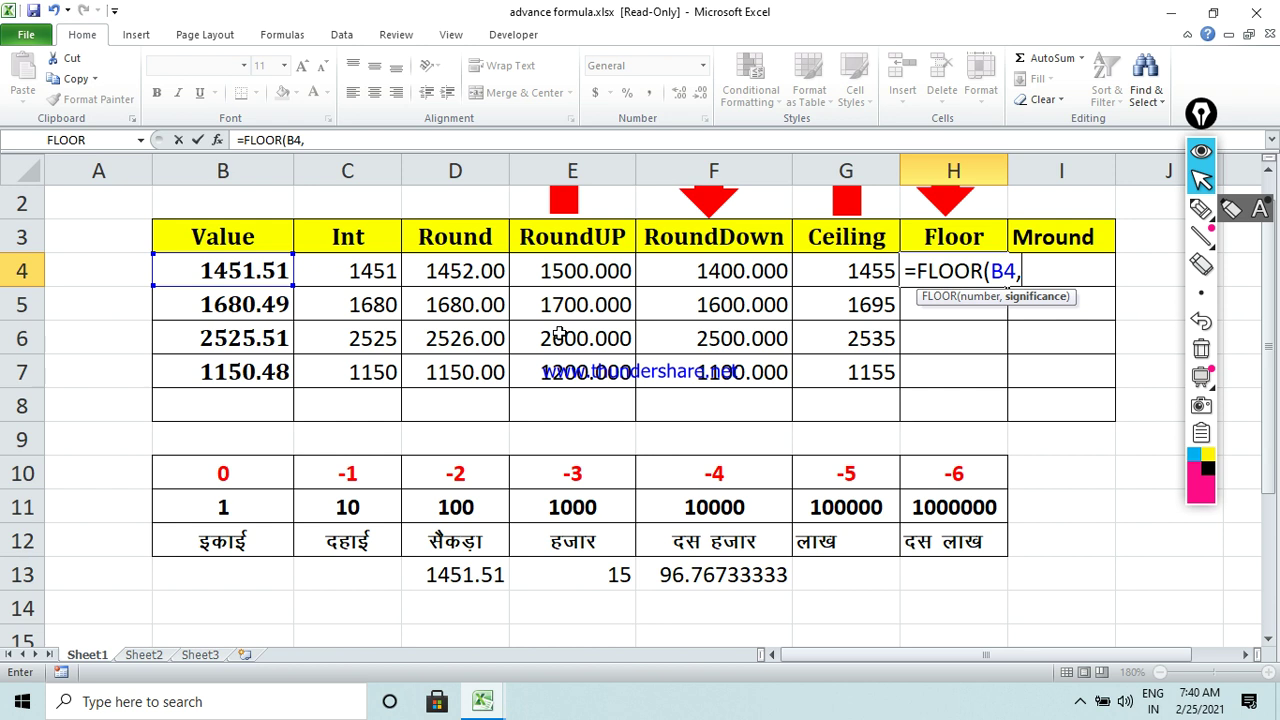
type("5")
type(")")
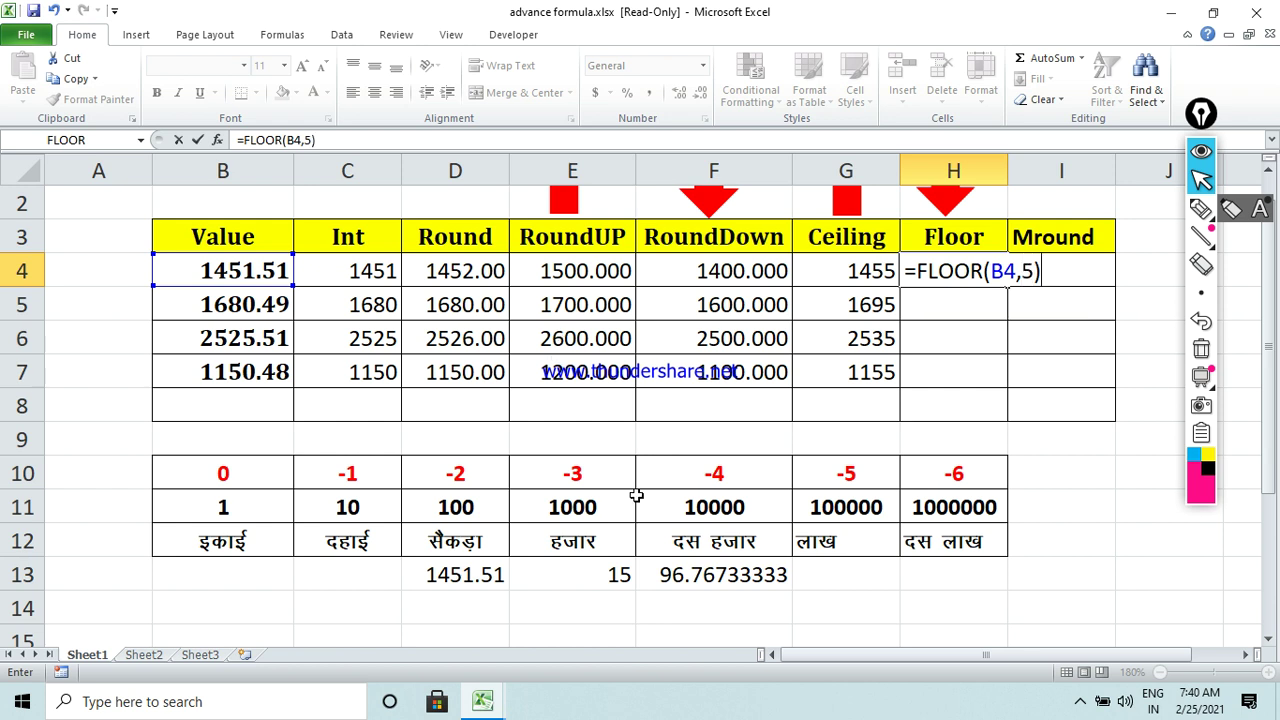
key("Return")
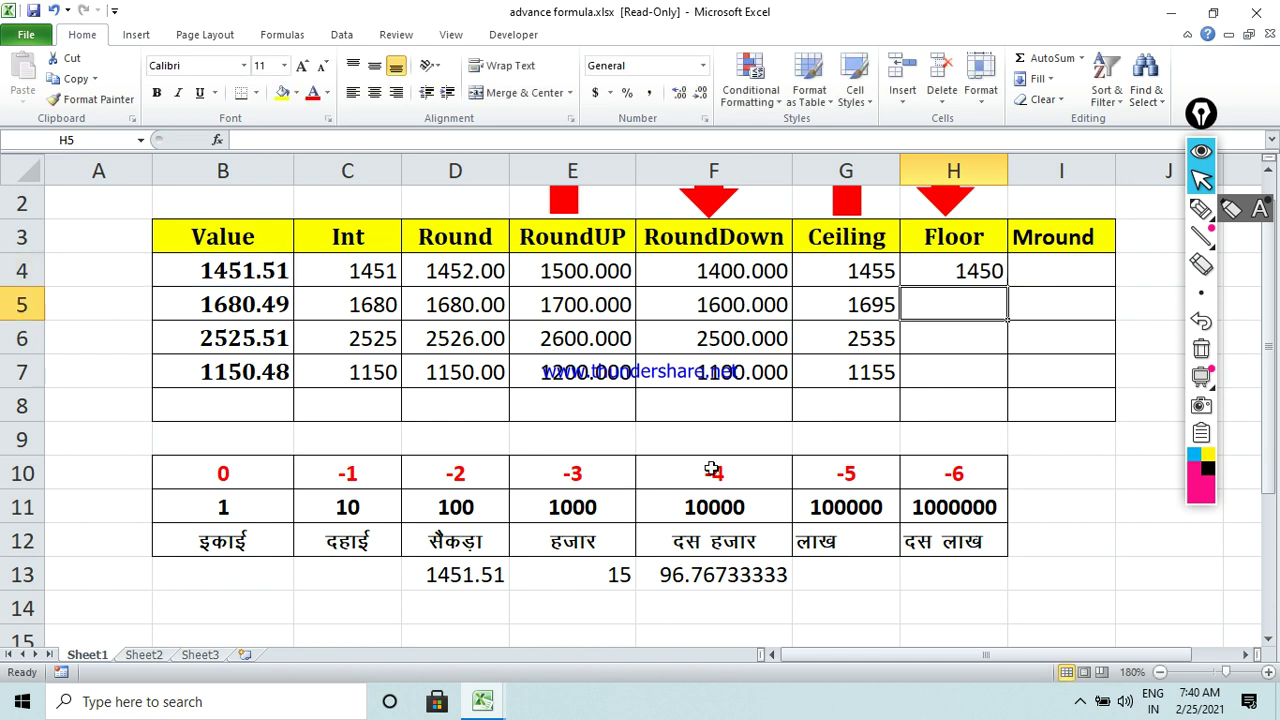
left_click(975, 272)
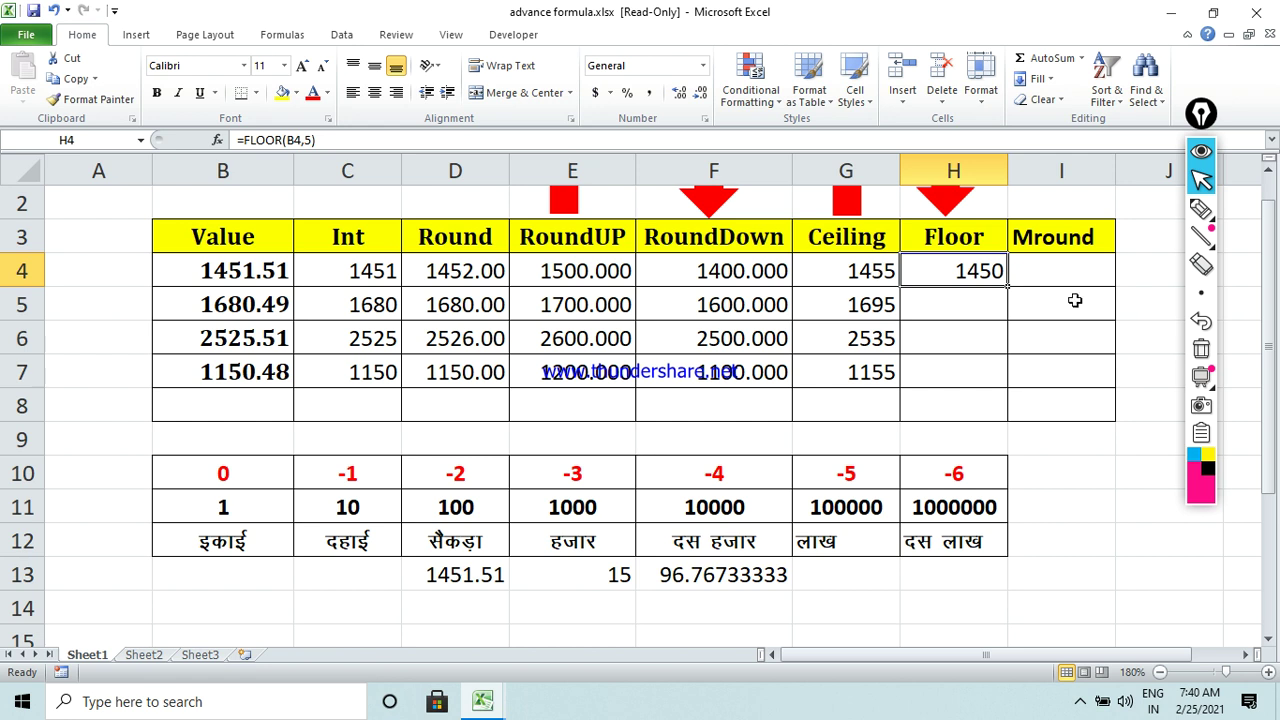
left_click_drag(1010, 288, 1005, 382)
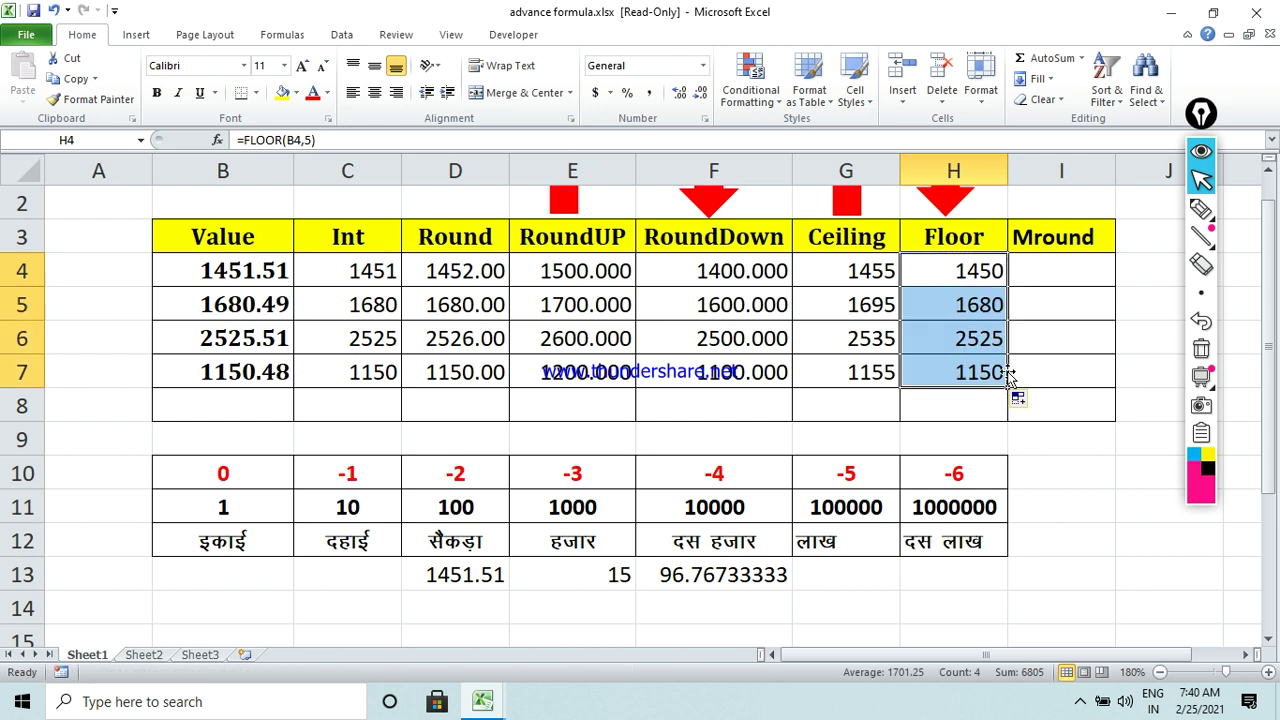
Enter =MROUND(B4,12) in I4, returning 1452.
left_click(1062, 266)
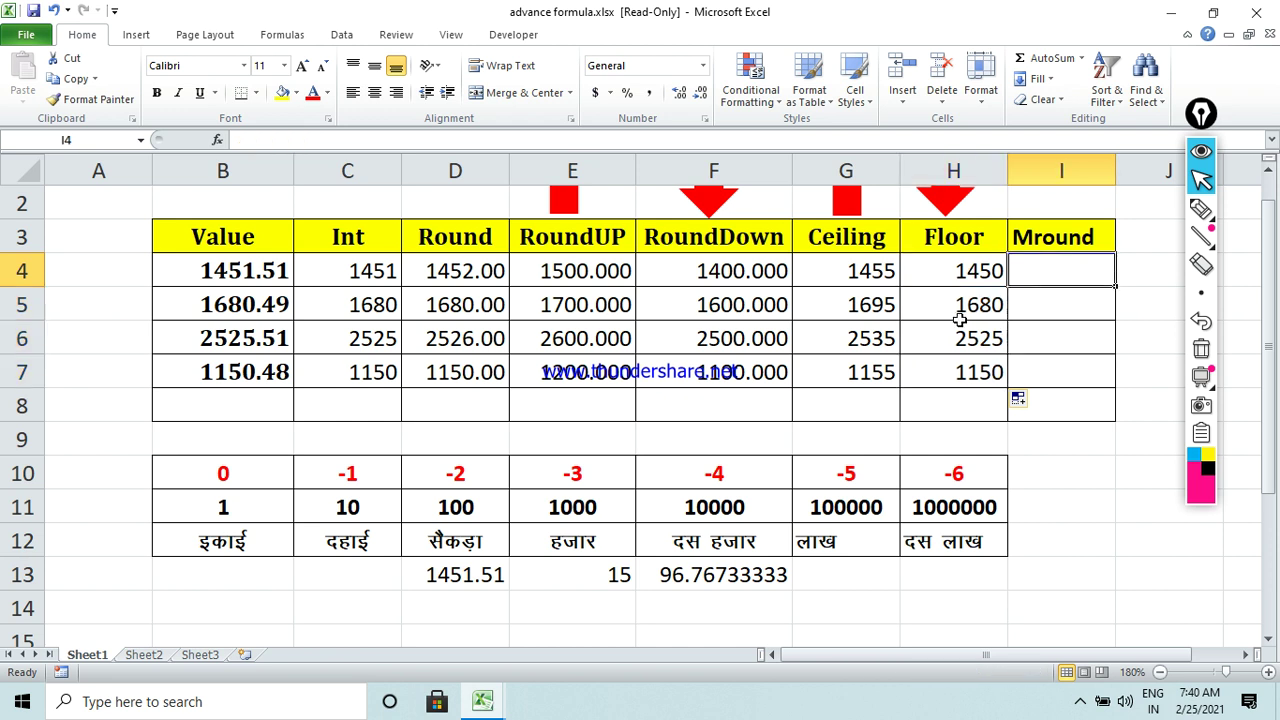
type("=")
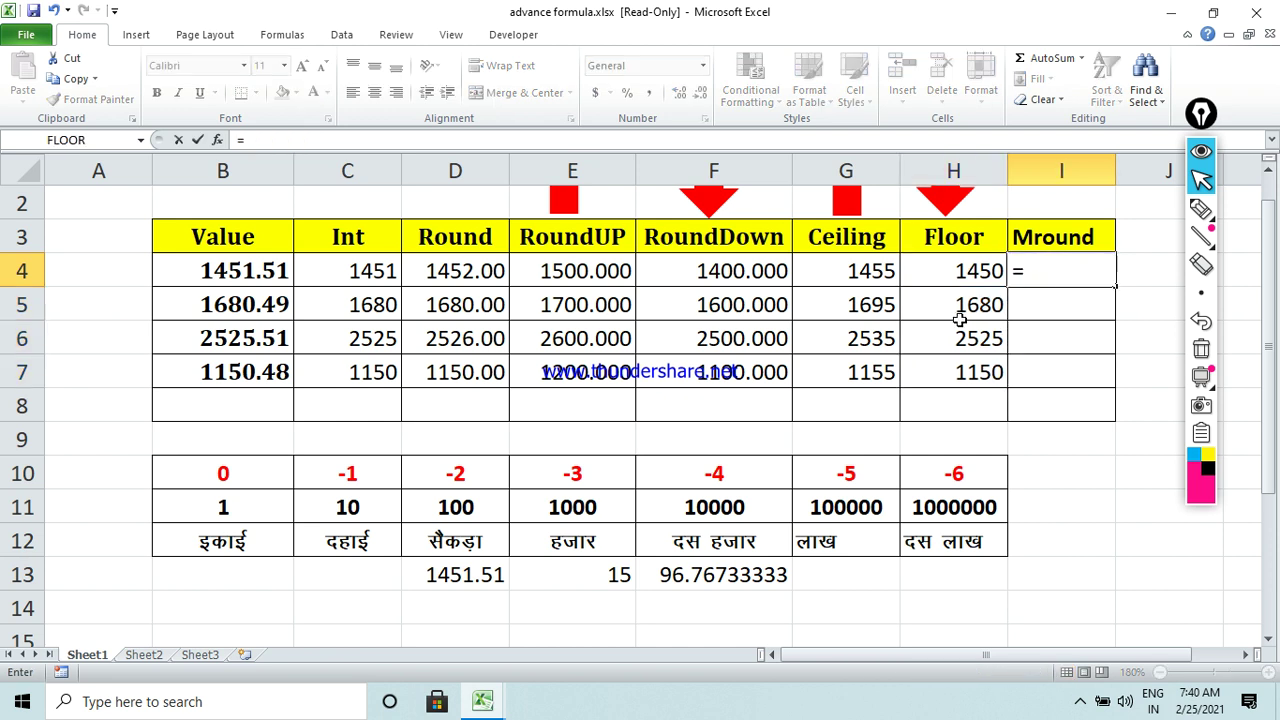
type("mo")
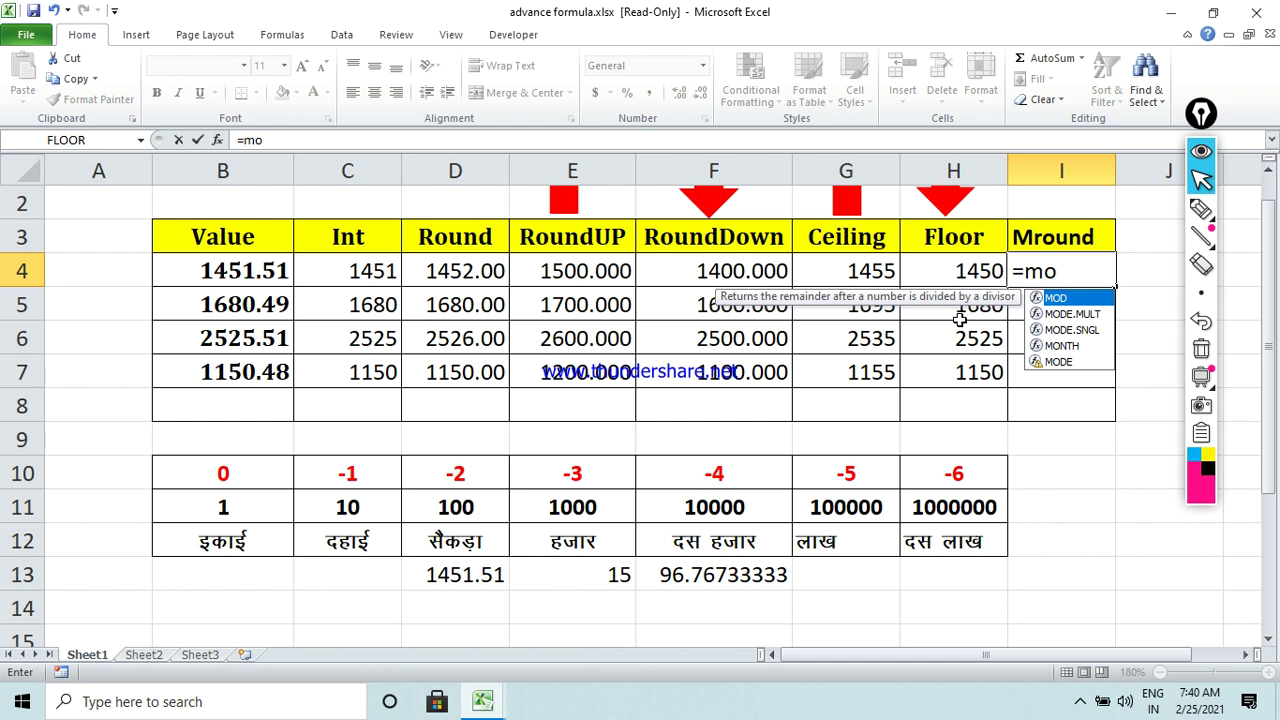
key("BackSpace")
type("r")
key("Tab")
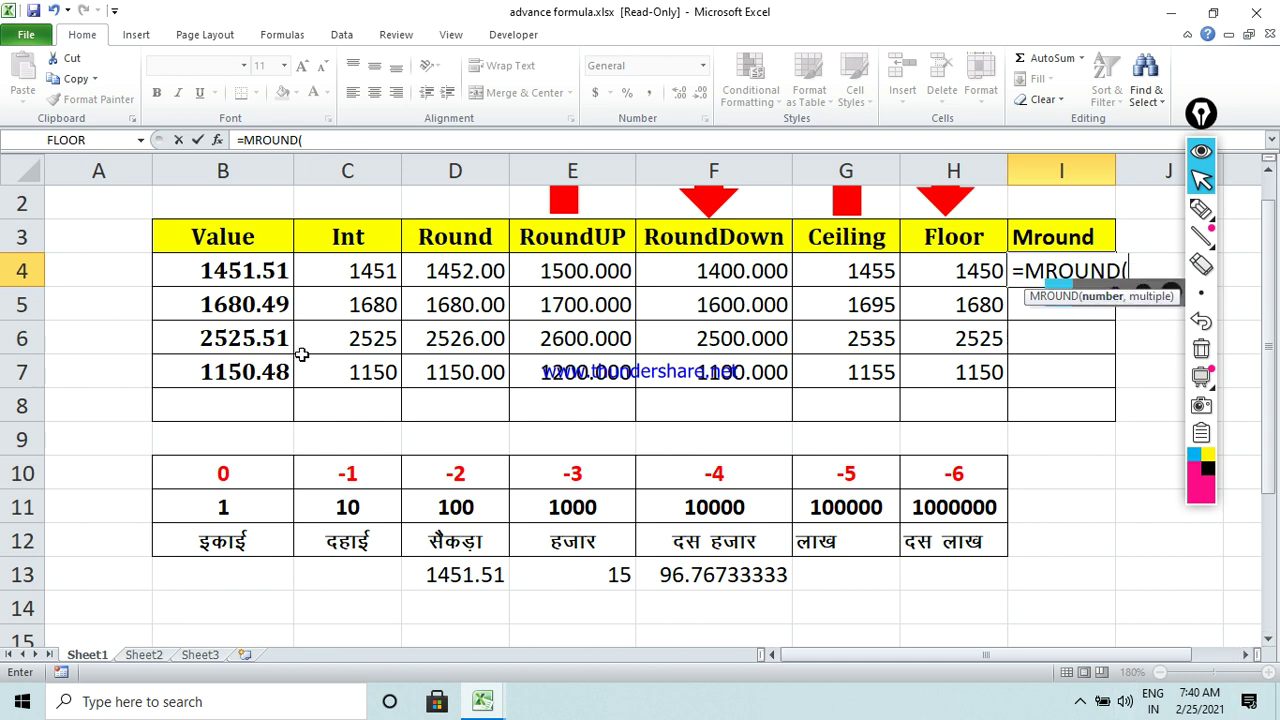
left_click(250, 272)
type(",")
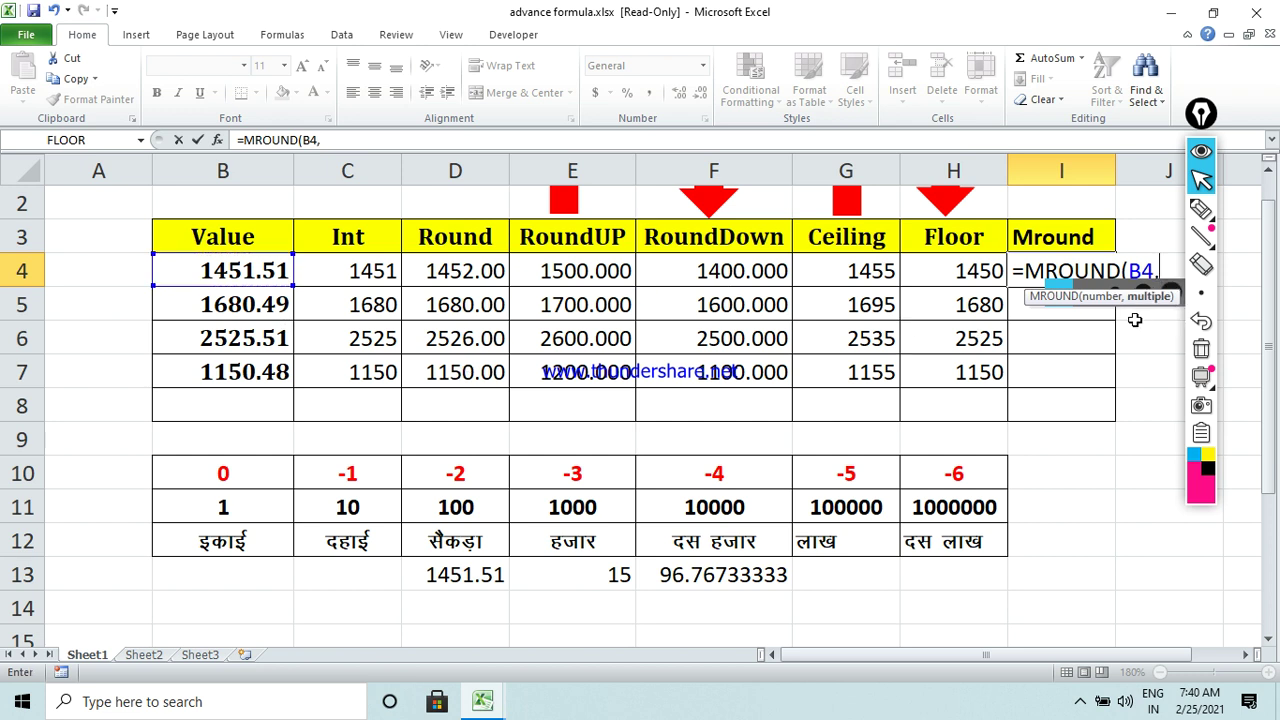
type("12")
key("Return")
key("Up")
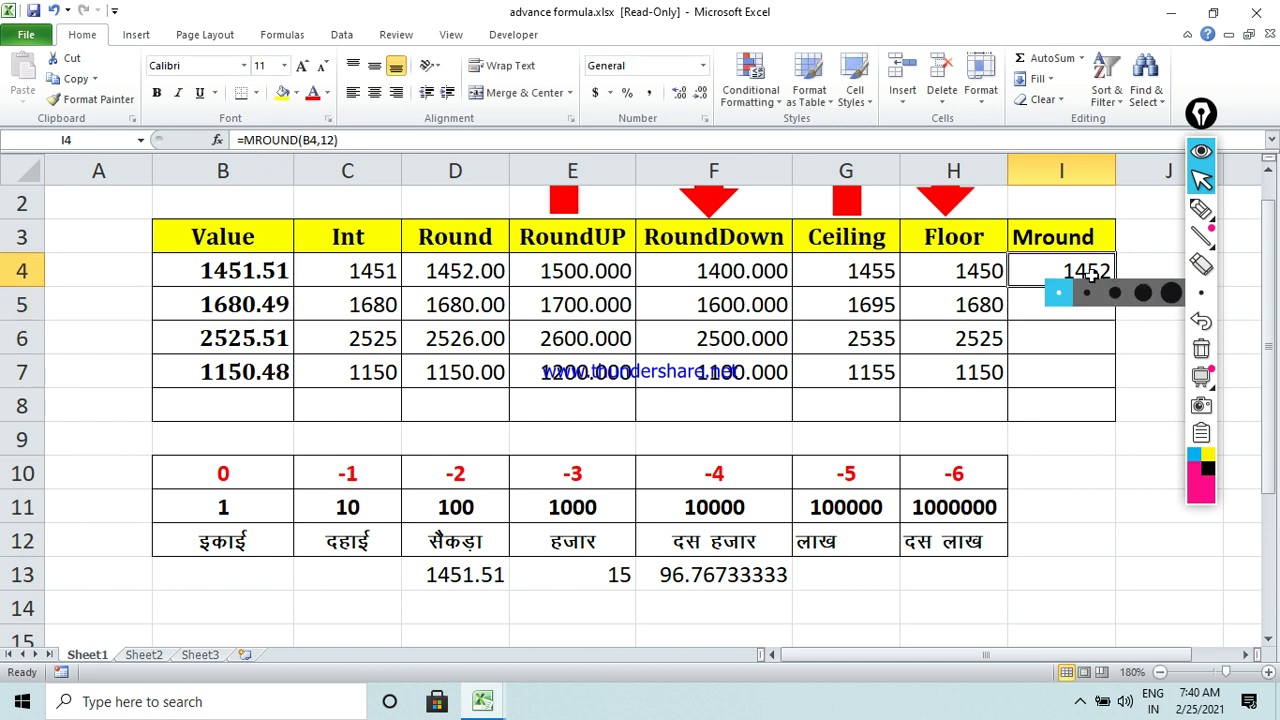
left_click(1062, 306)
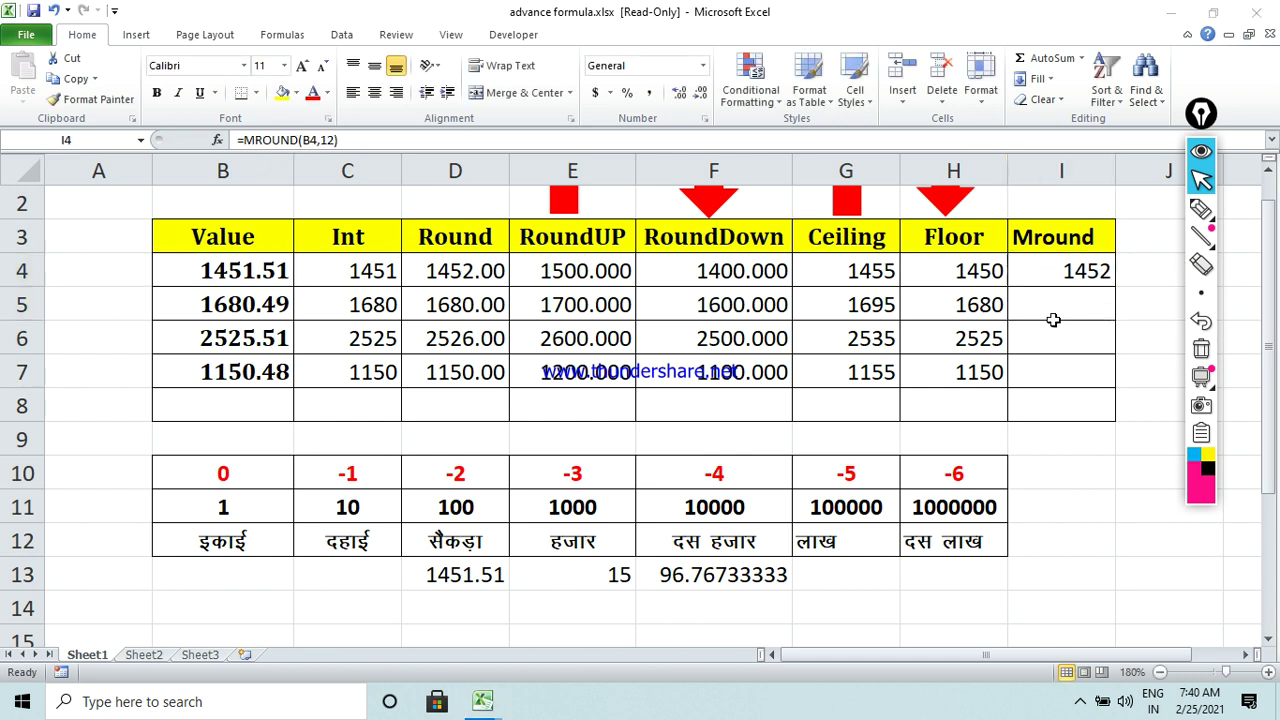
left_click(1110, 275)
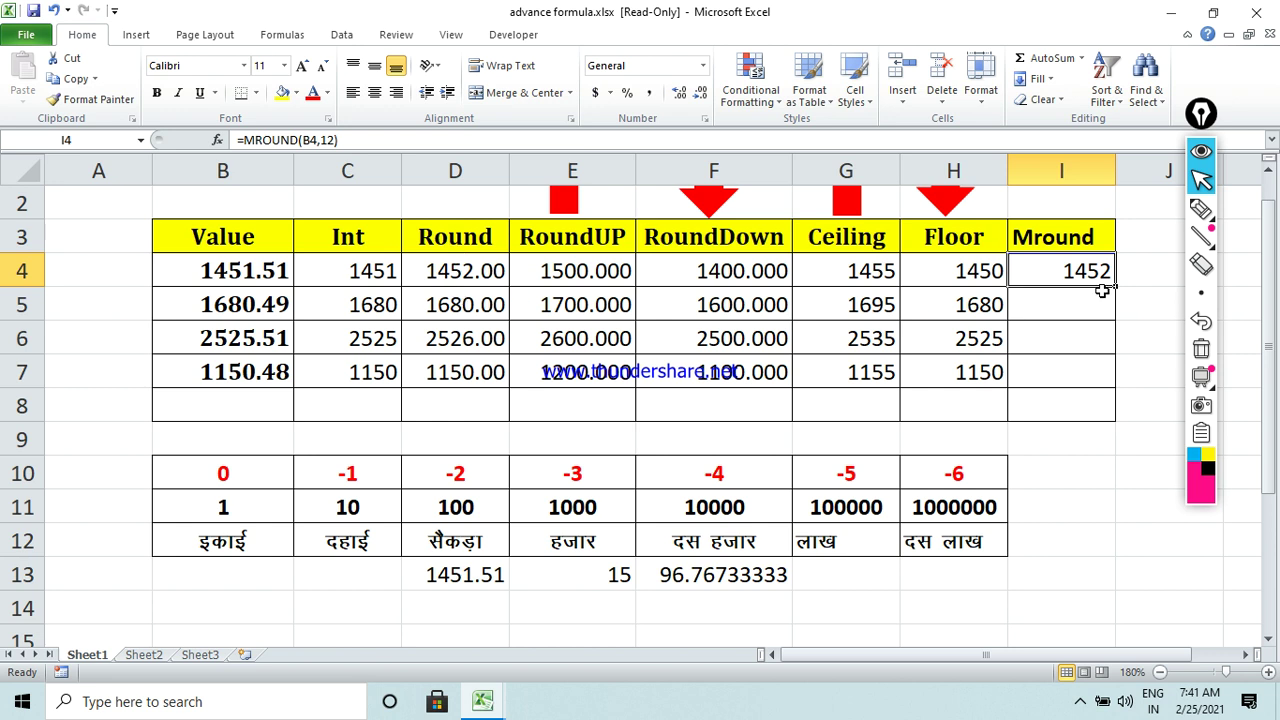
Fill the MROUND formula down to I7 and select the place-value reference table.
double_click(1114, 289)
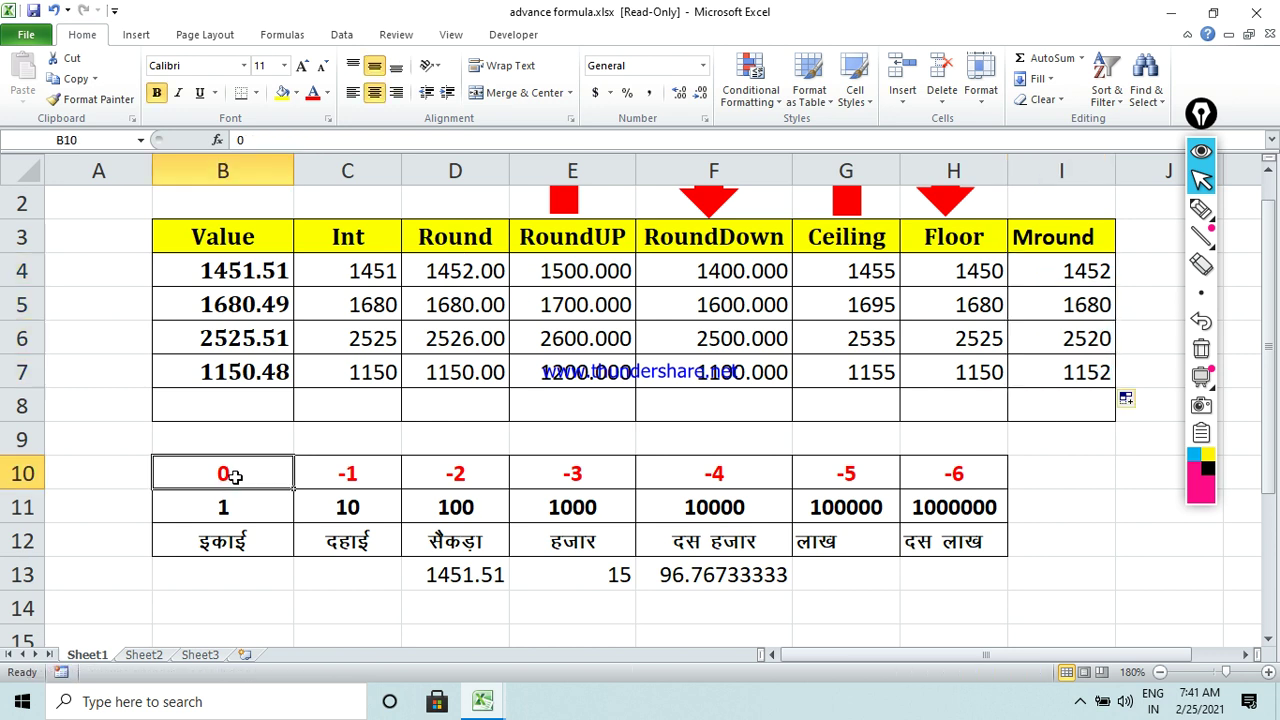
left_click_drag(232, 476, 968, 548)
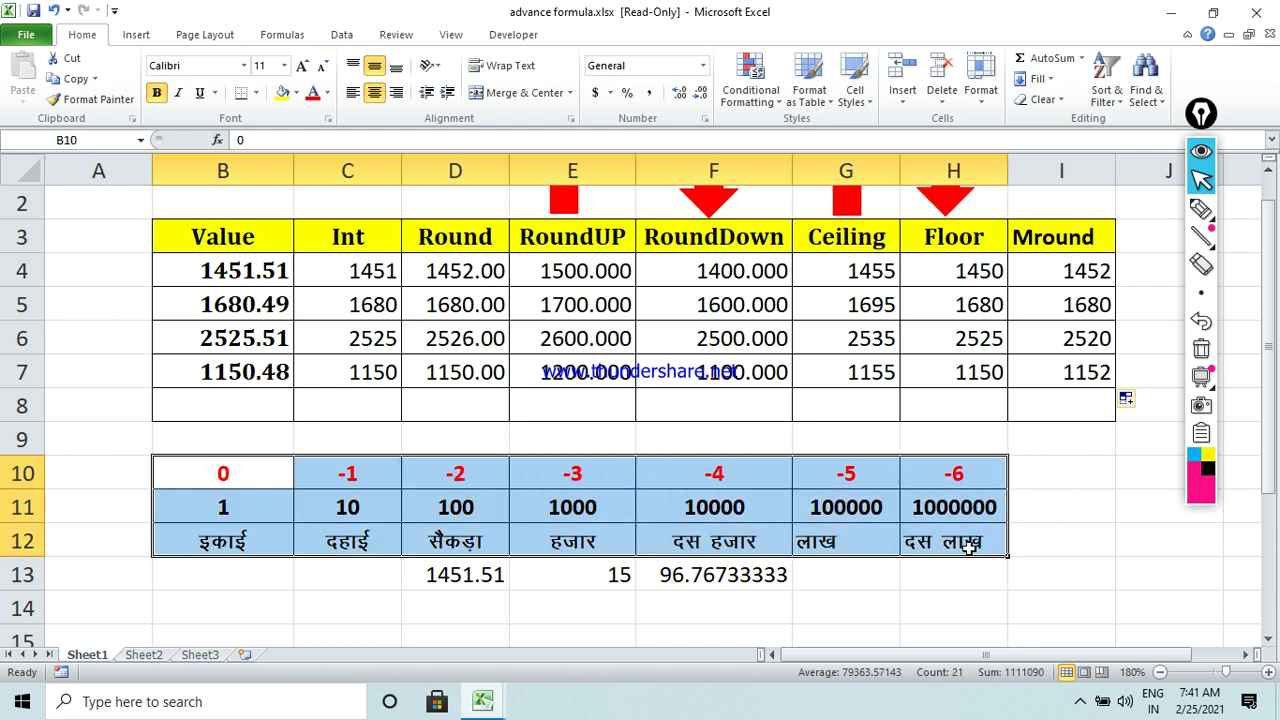
left_click_drag(197, 473, 940, 541)
Change the MROUND multiple in I4 from 12 to 3.
left_click(1062, 278)
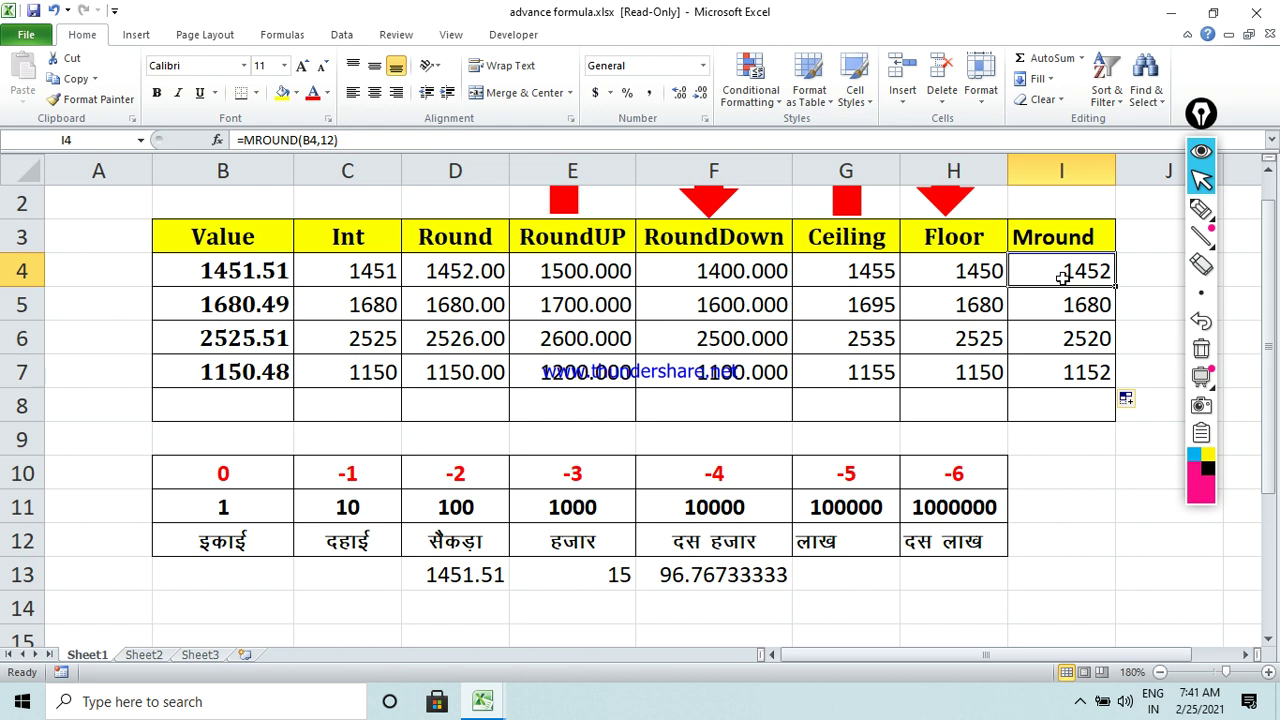
double_click(1062, 278)
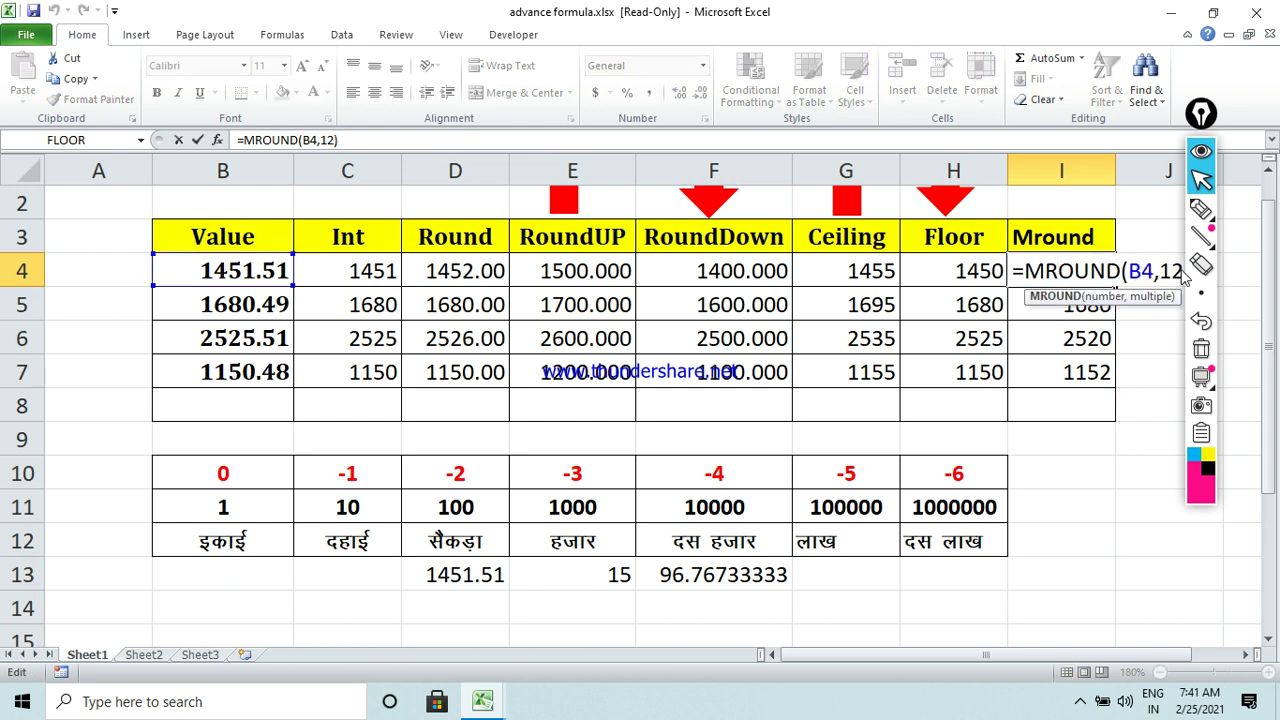
left_click(1183, 280)
left_click(1166, 275)
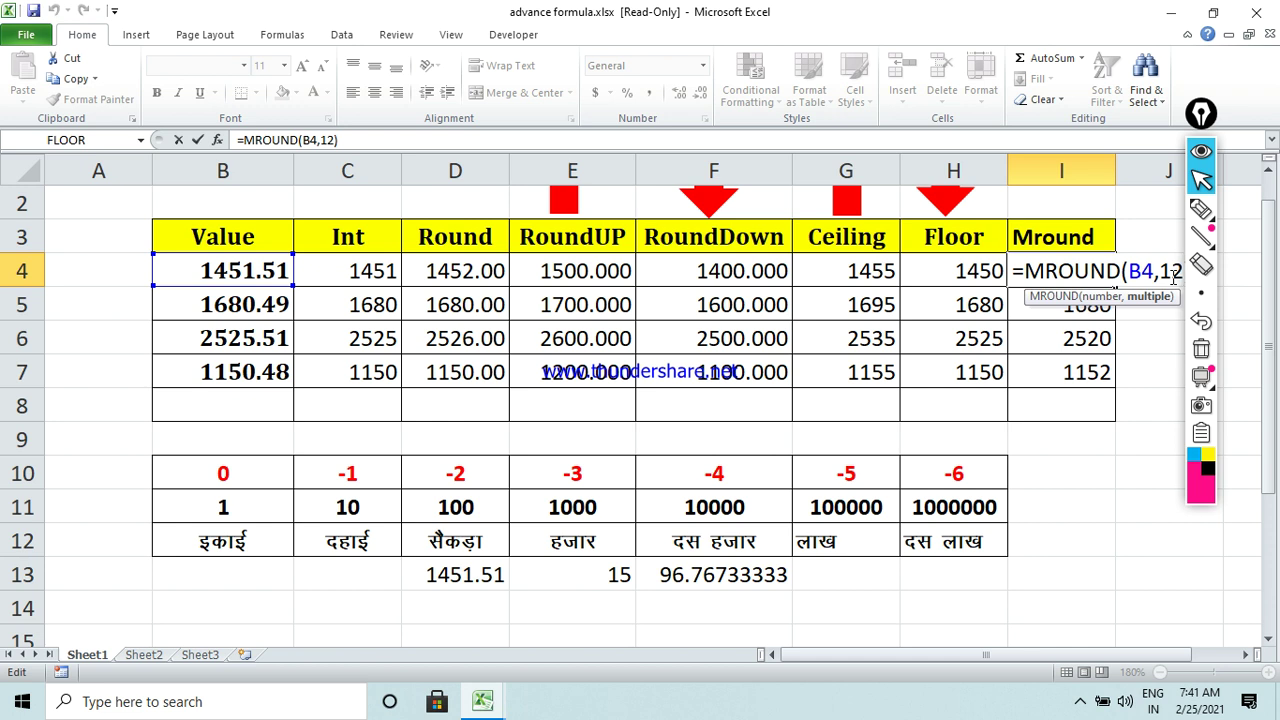
key("BackSpace")
key("BackSpace")
type("3")
key("Return")
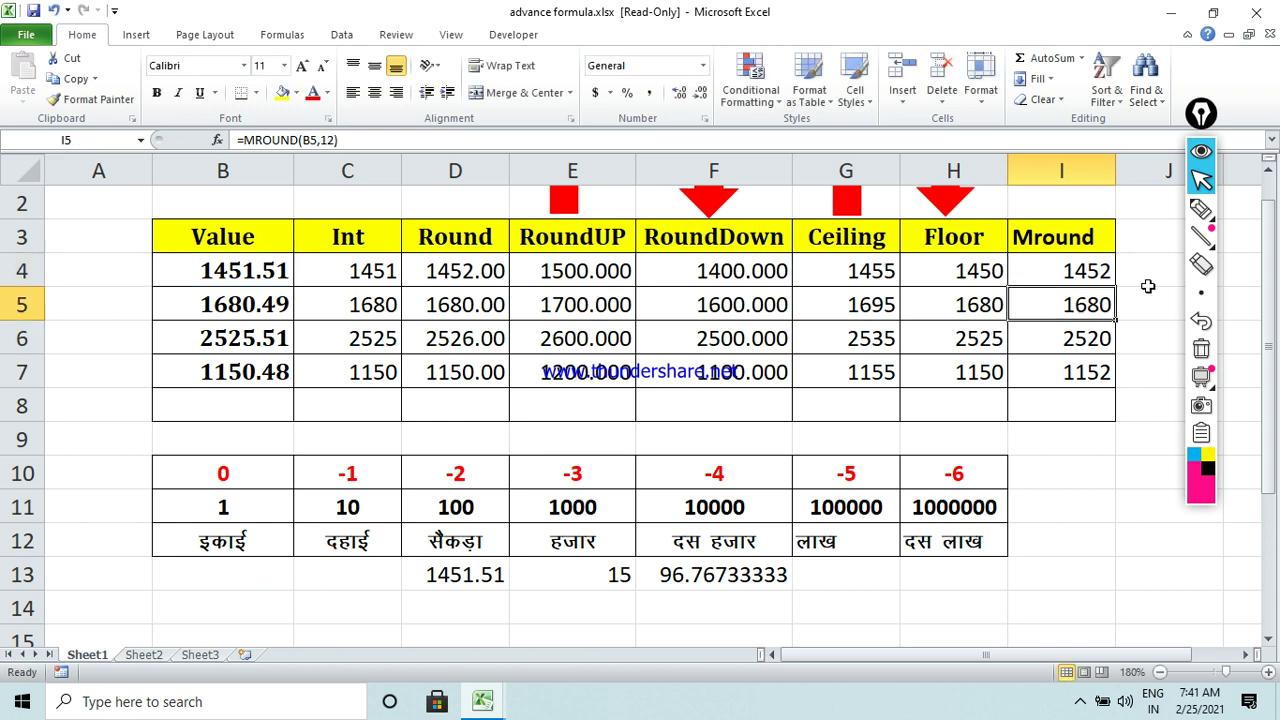
left_click(1100, 272)
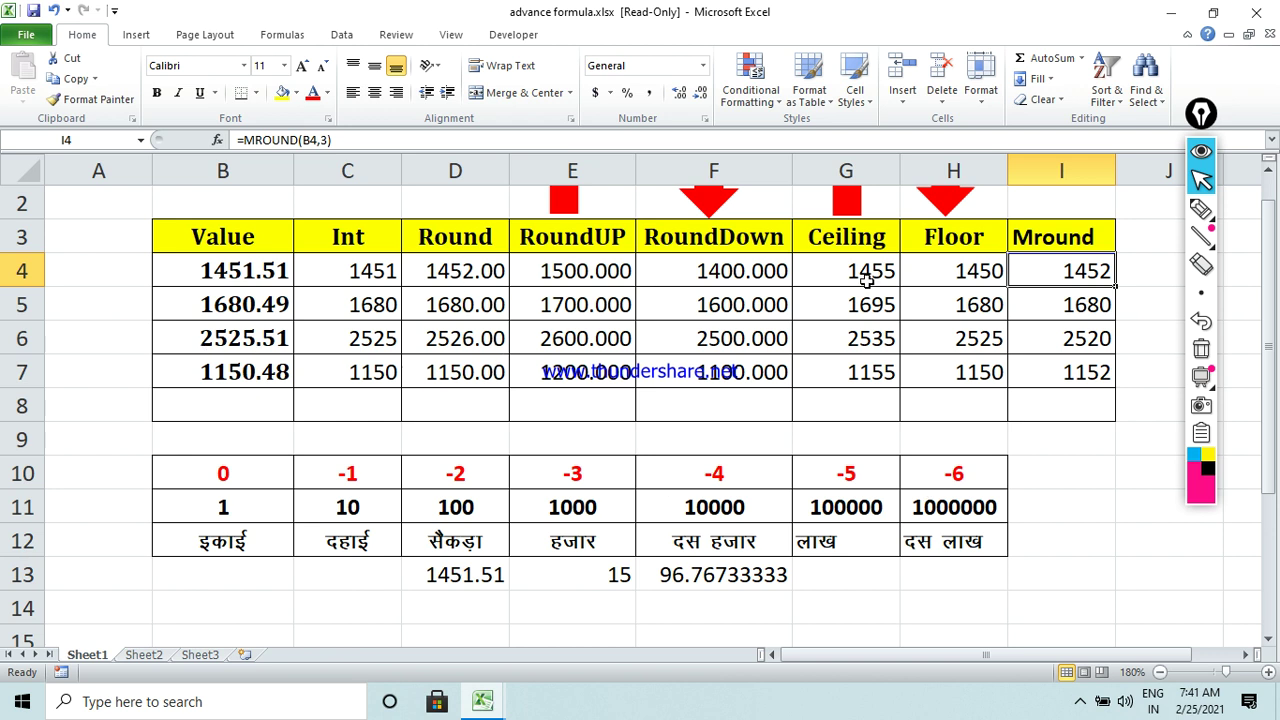
Compare with the second Mround formula and return to the RoundUP column heading.
left_click(1046, 318)
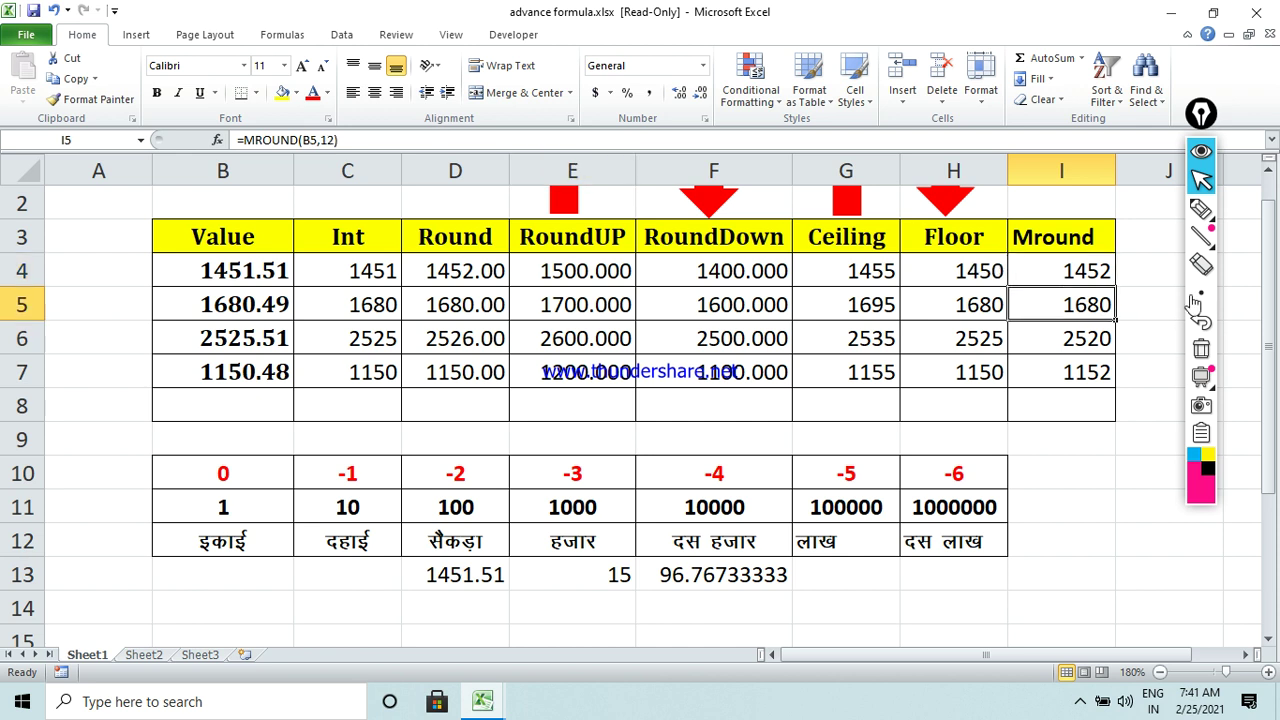
scroll(1273, 233, "up", 1)
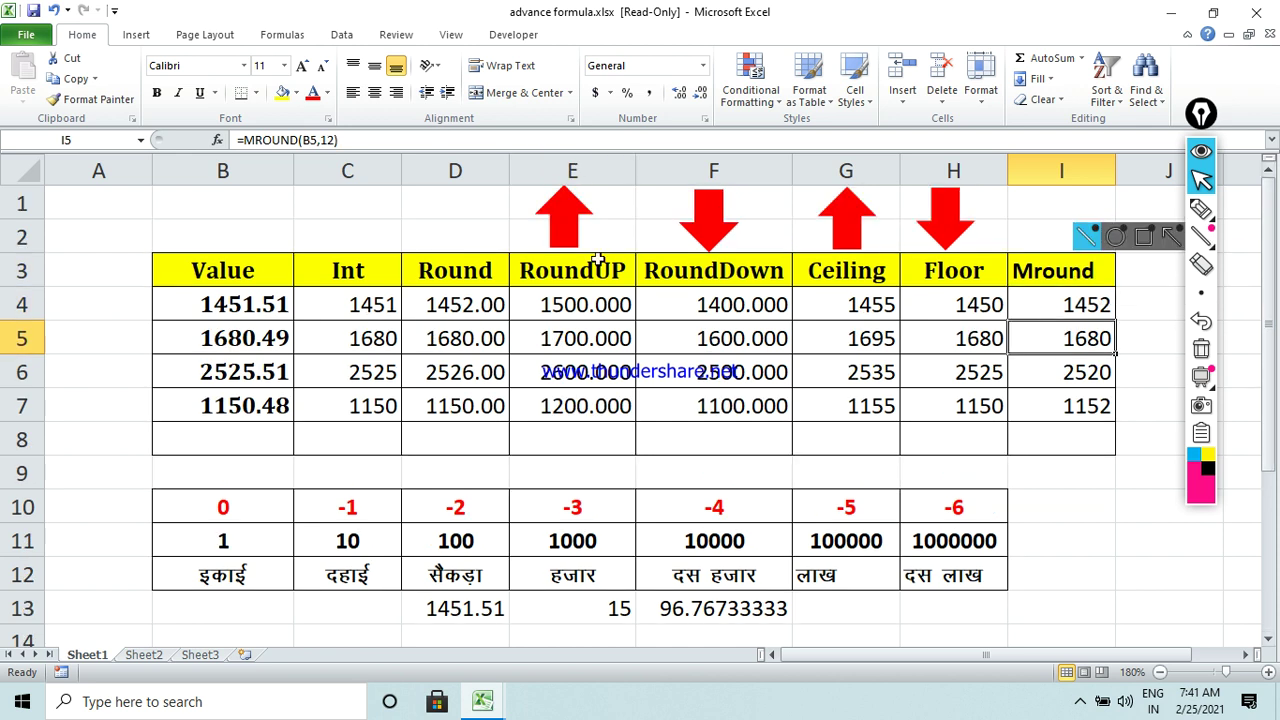
left_click(585, 288)
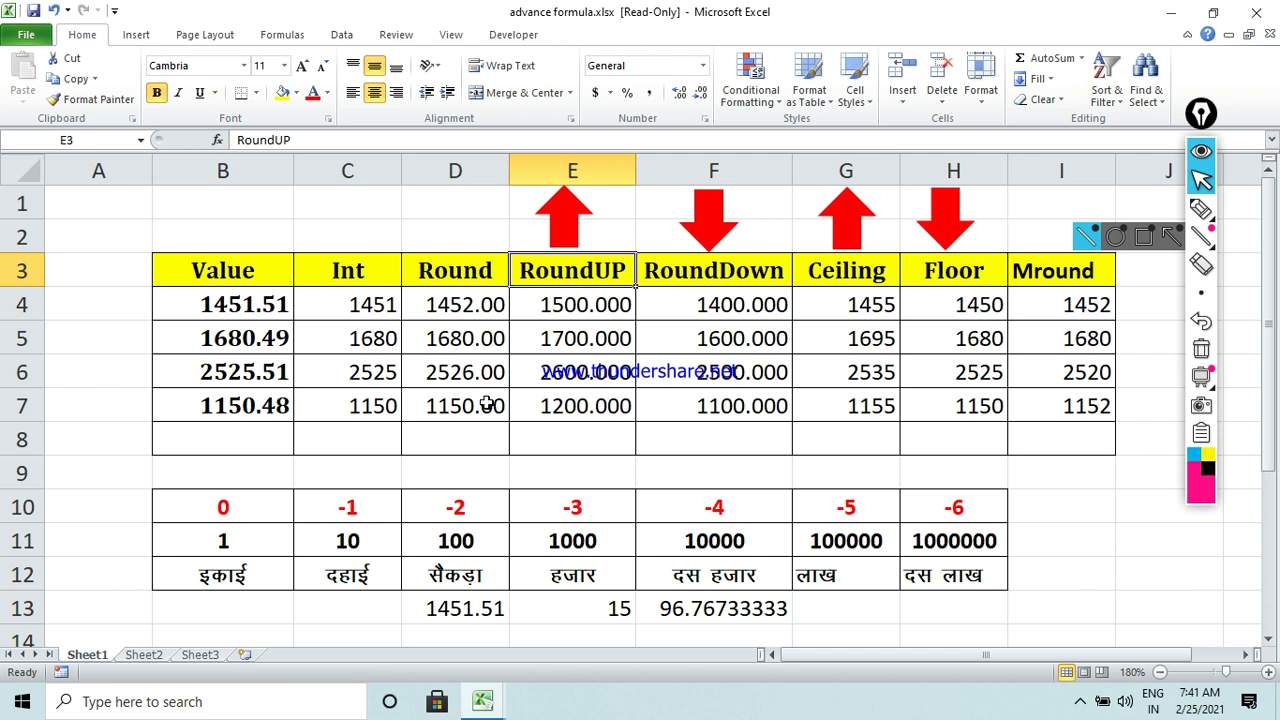